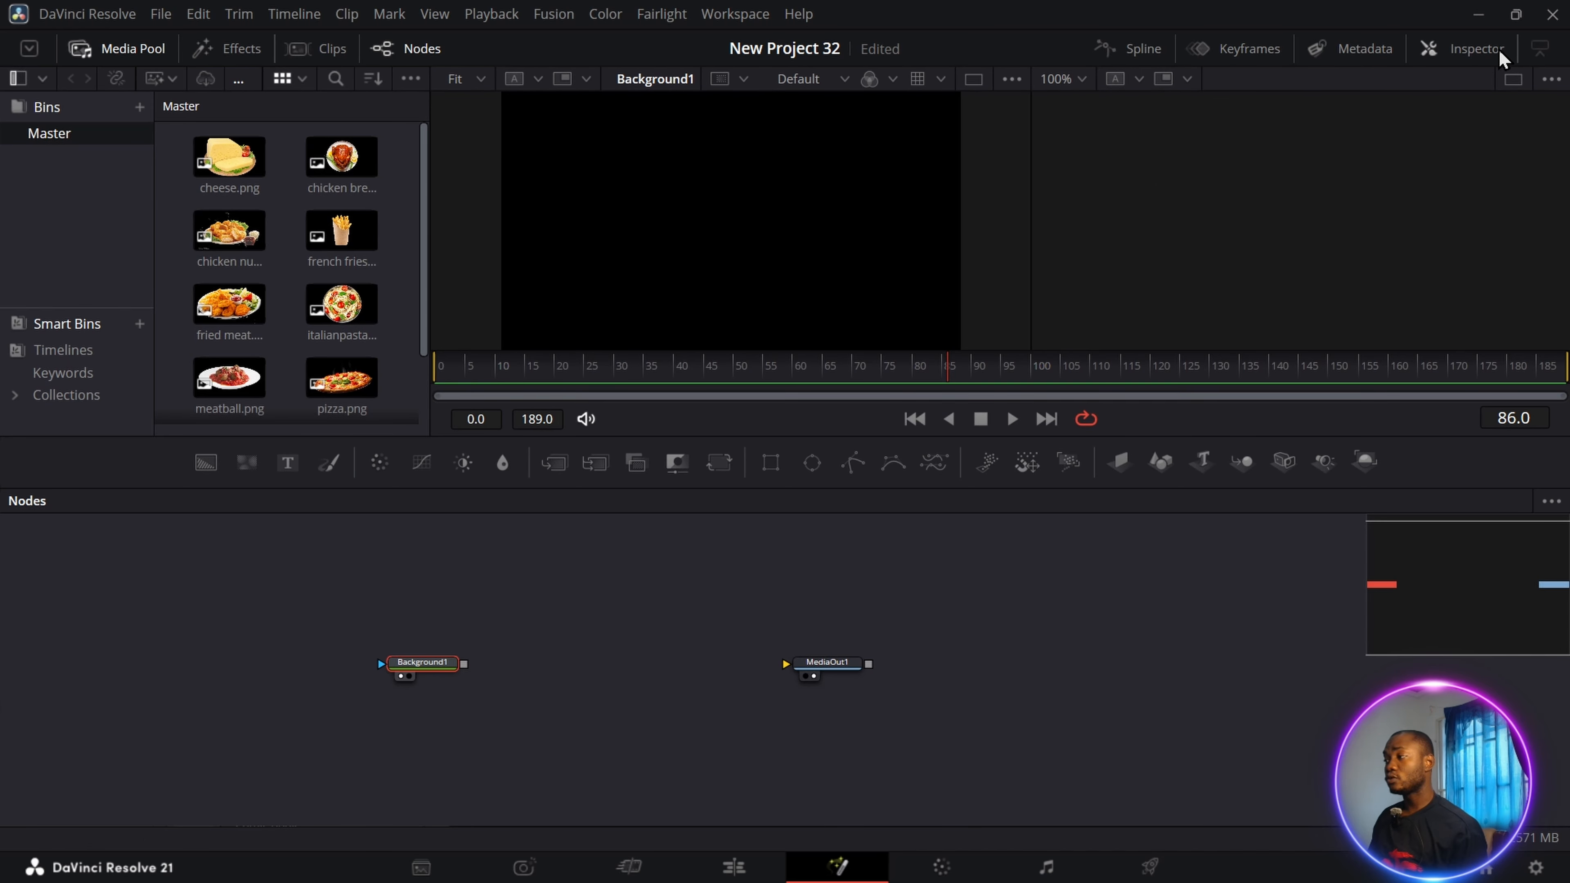
# Set the solid colour of the Background1 node to white.
pyautogui.click(1477, 49)
pyautogui.click(1369, 357)
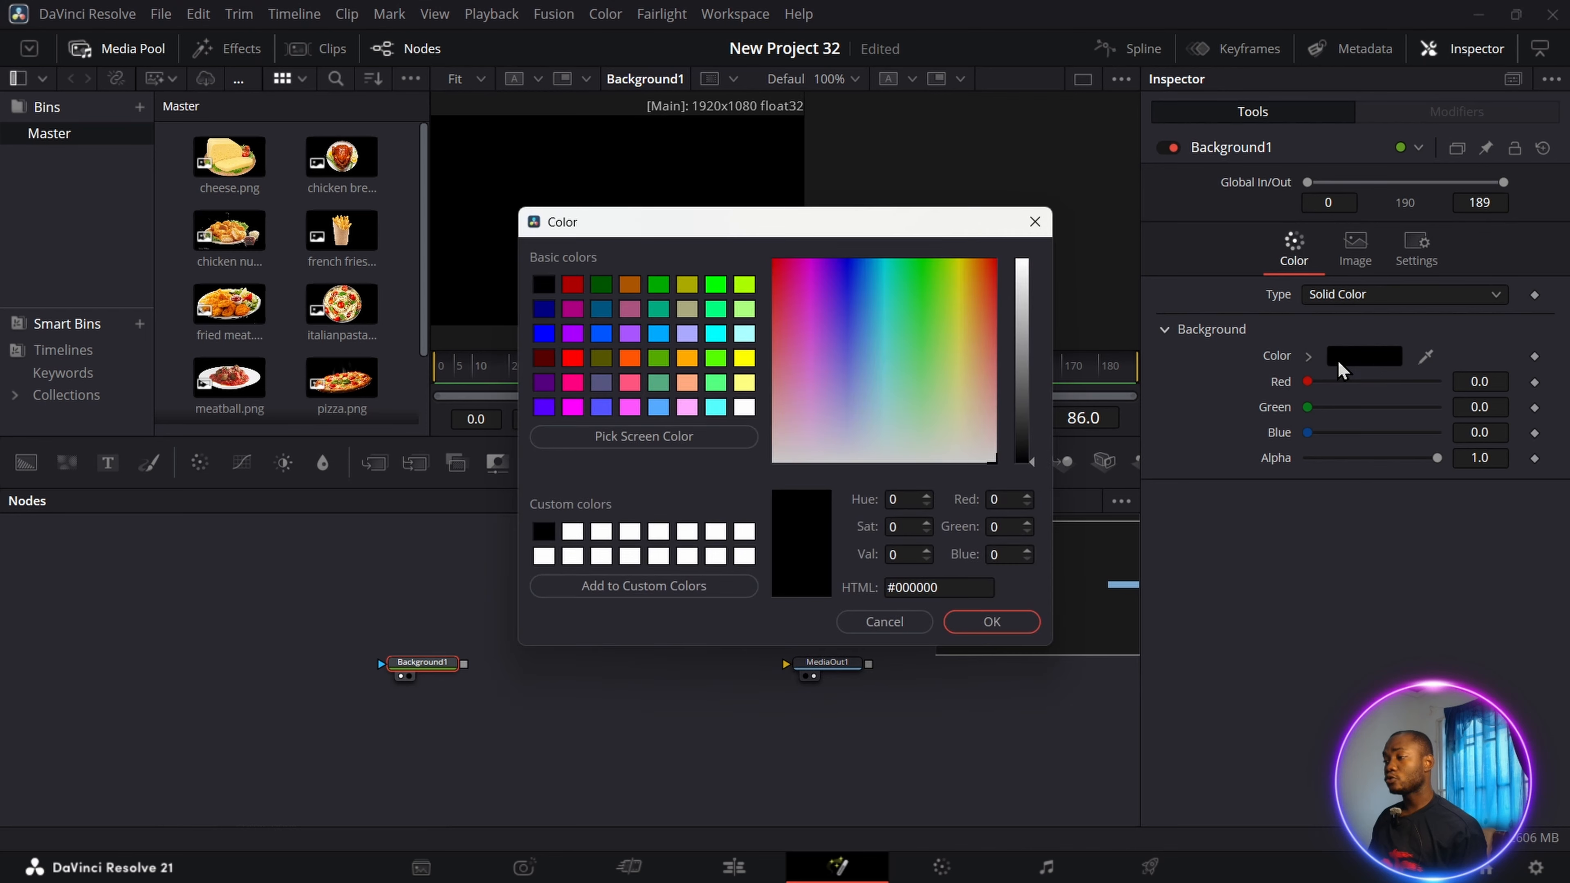
pyautogui.click(745, 407)
pyautogui.click(992, 622)
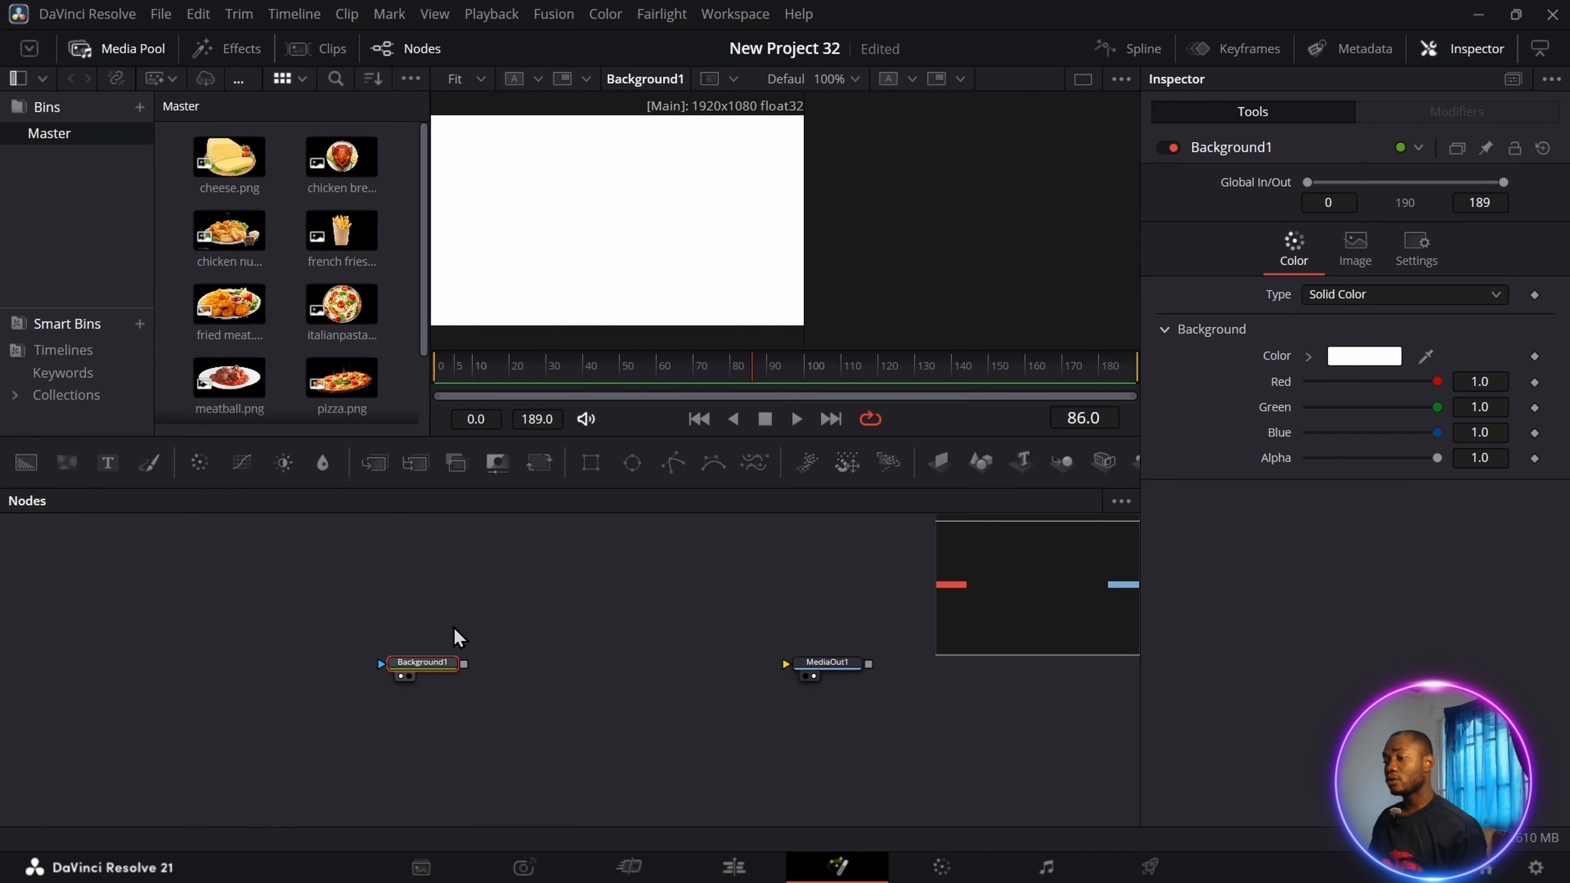
# Add cheese.png to the node graph, merge it over Background1, and show the merge in the viewer.
pyautogui.moveTo(227, 162); pyautogui.dragTo(512, 602)
pyautogui.moveTo(555, 604); pyautogui.dragTo(465, 661)
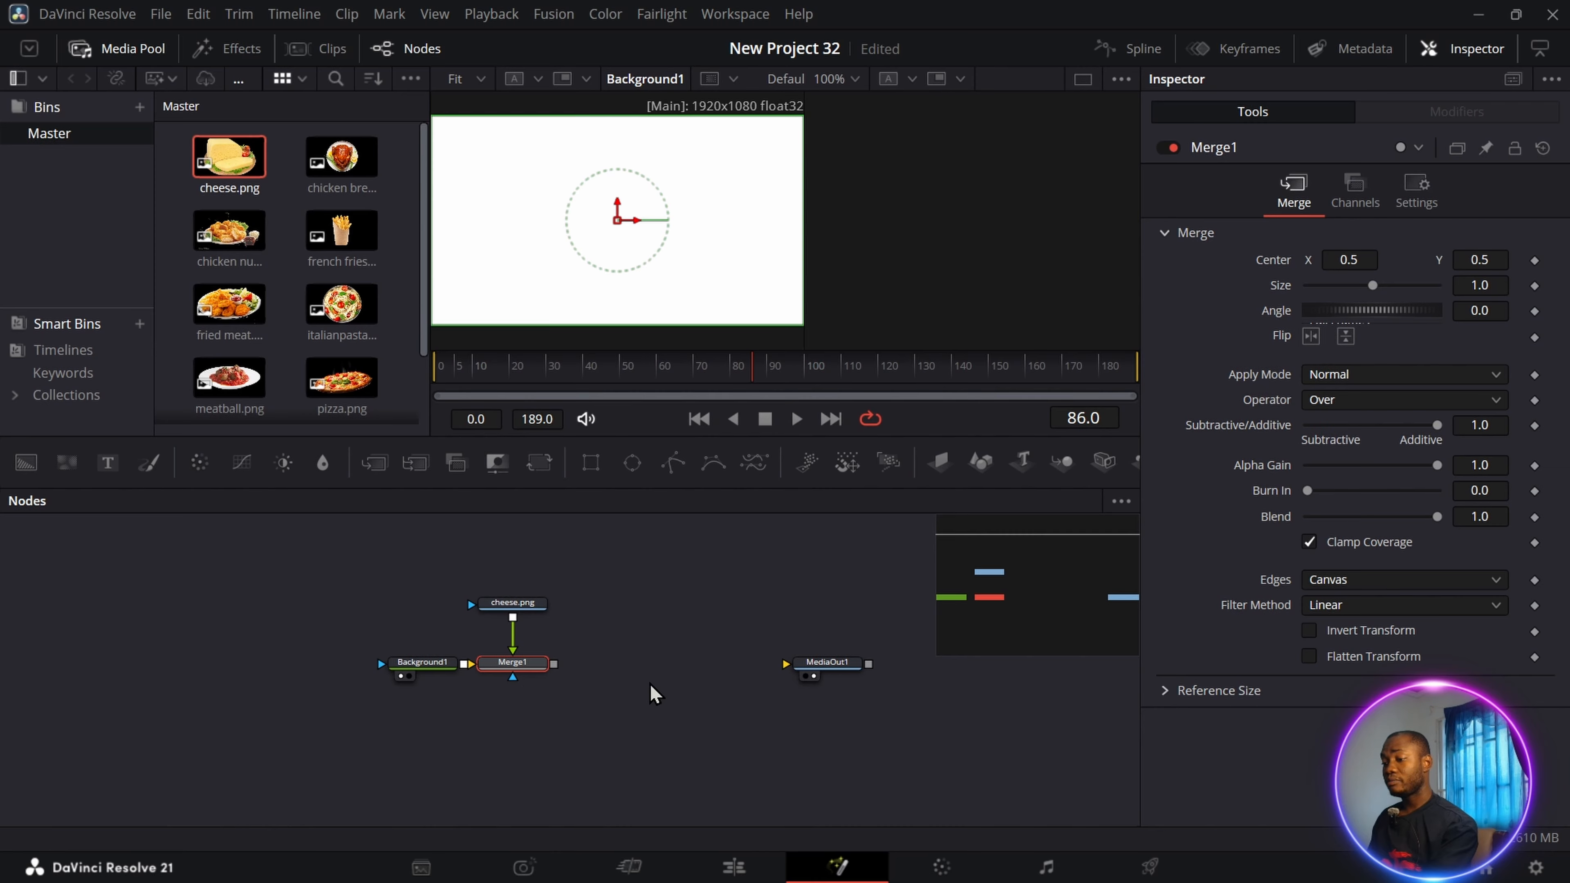
pyautogui.press('1')
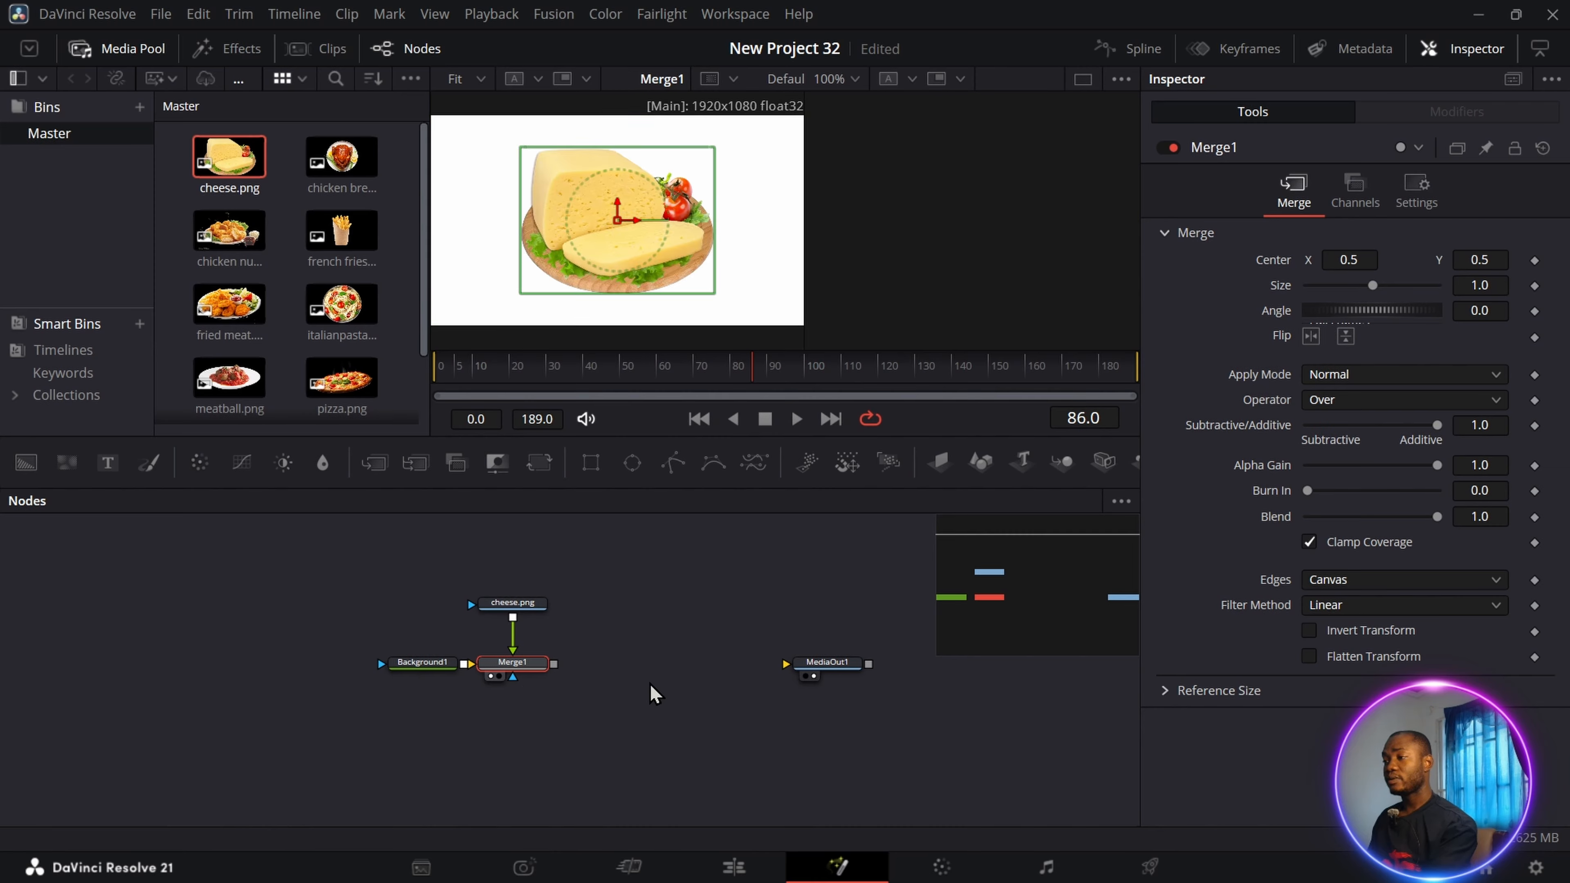
# Mask Background1 with a Rectangle of width about 0.701, height about 0.843 and corner radius about 0.409.
pyautogui.click(436, 666)
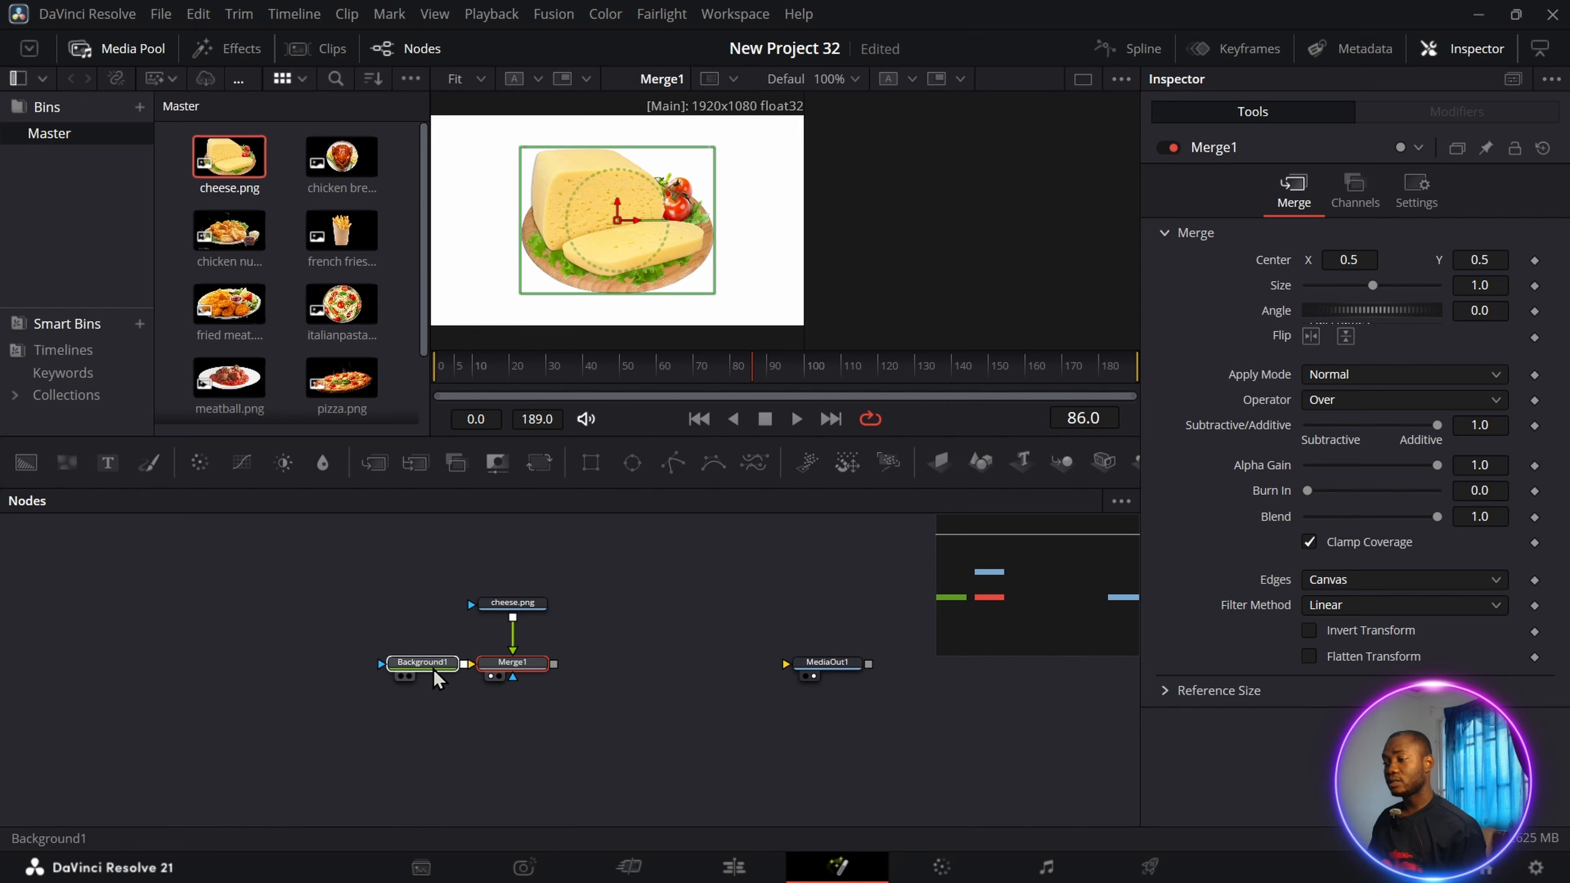
pyautogui.moveTo(589, 461); pyautogui.dragTo(313, 662)
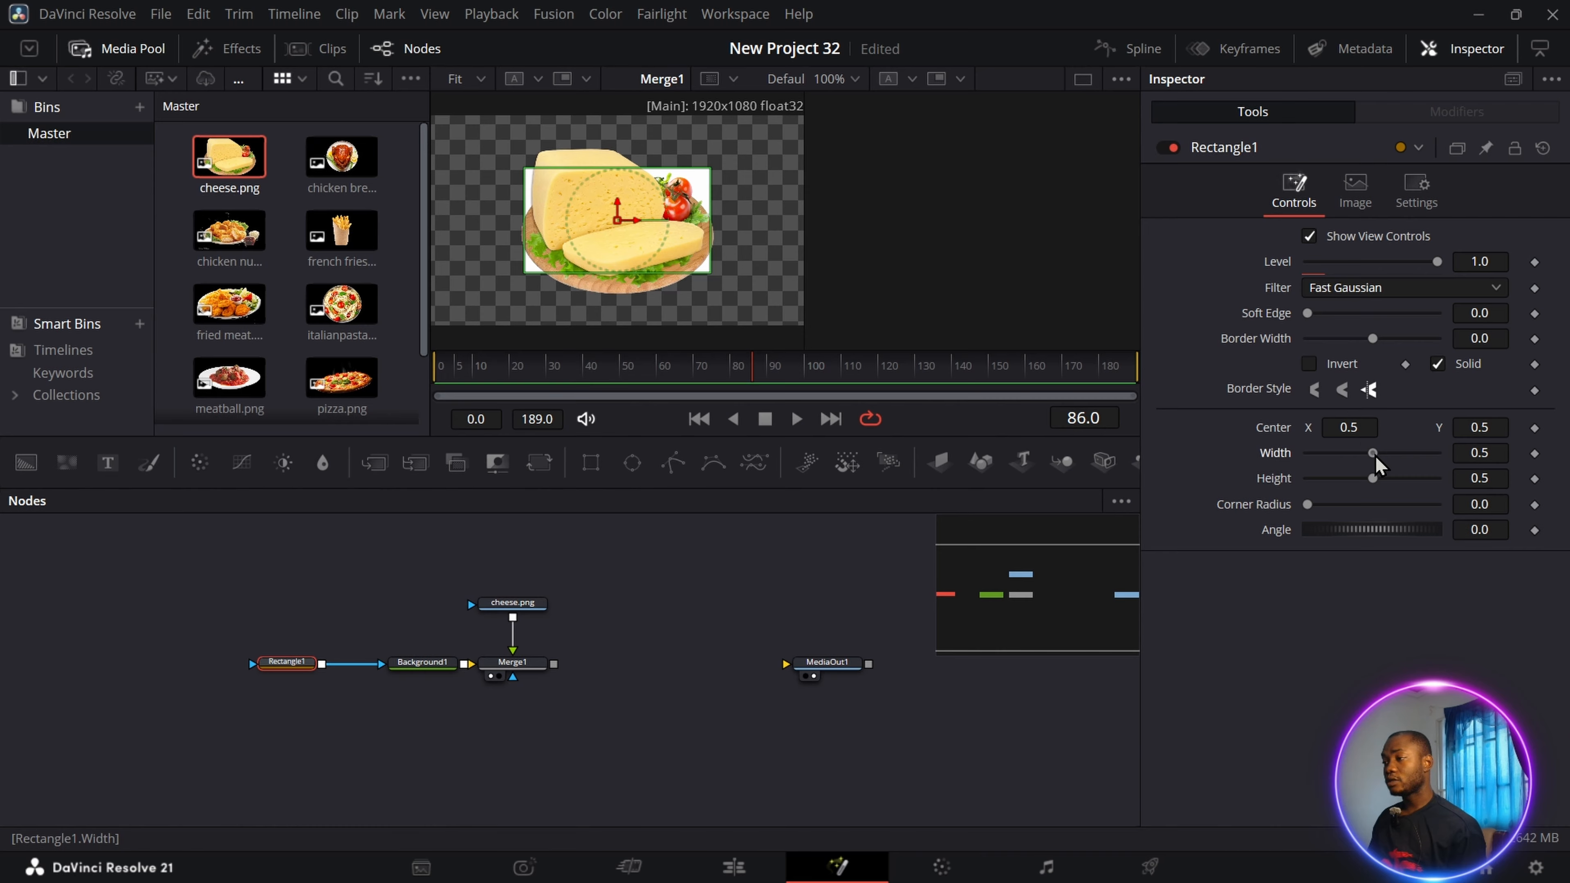
pyautogui.moveTo(1373, 454); pyautogui.dragTo(1422, 493)
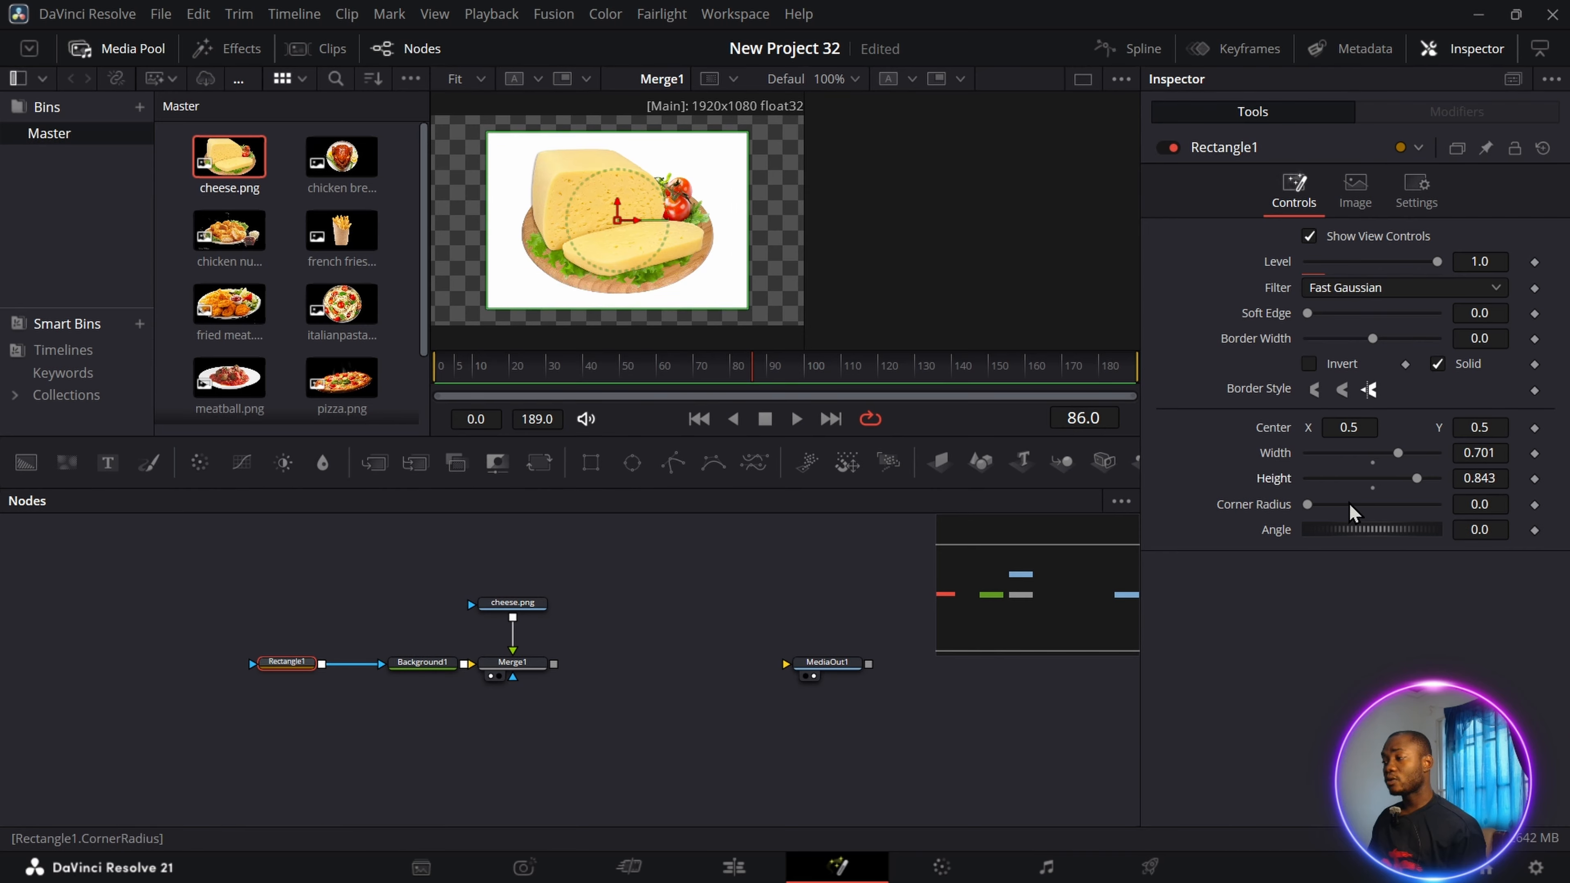
pyautogui.moveTo(1309, 506); pyautogui.dragTo(1360, 505)
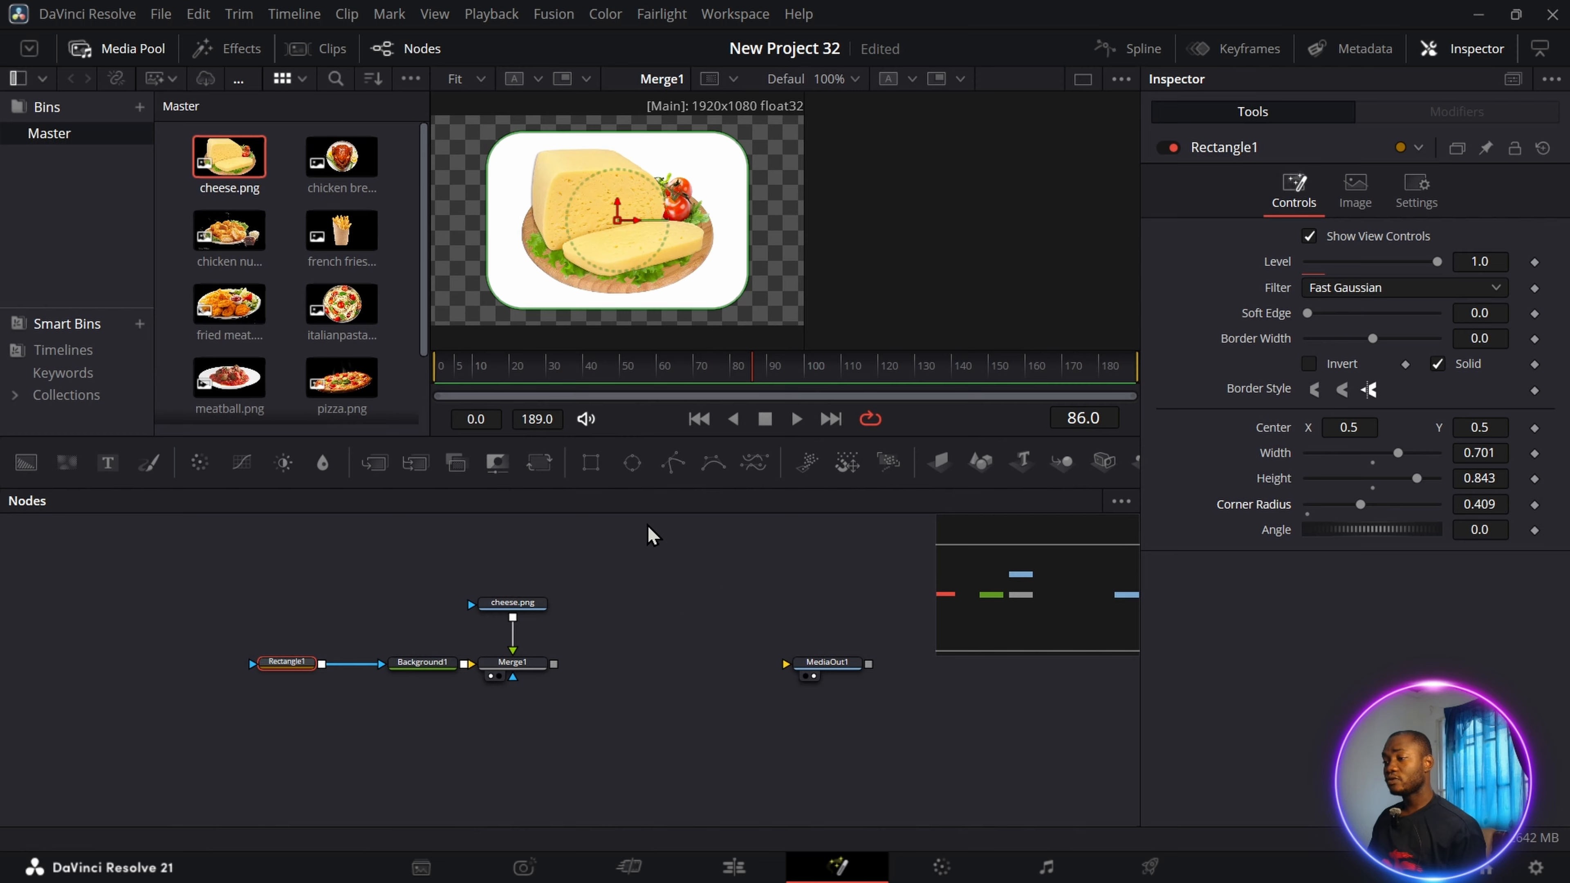
# Group the Background1, cheese.png and Merge1 nodes, name the group cheese, and reposition it.
pyautogui.moveTo(343, 560); pyautogui.dragTo(601, 691)
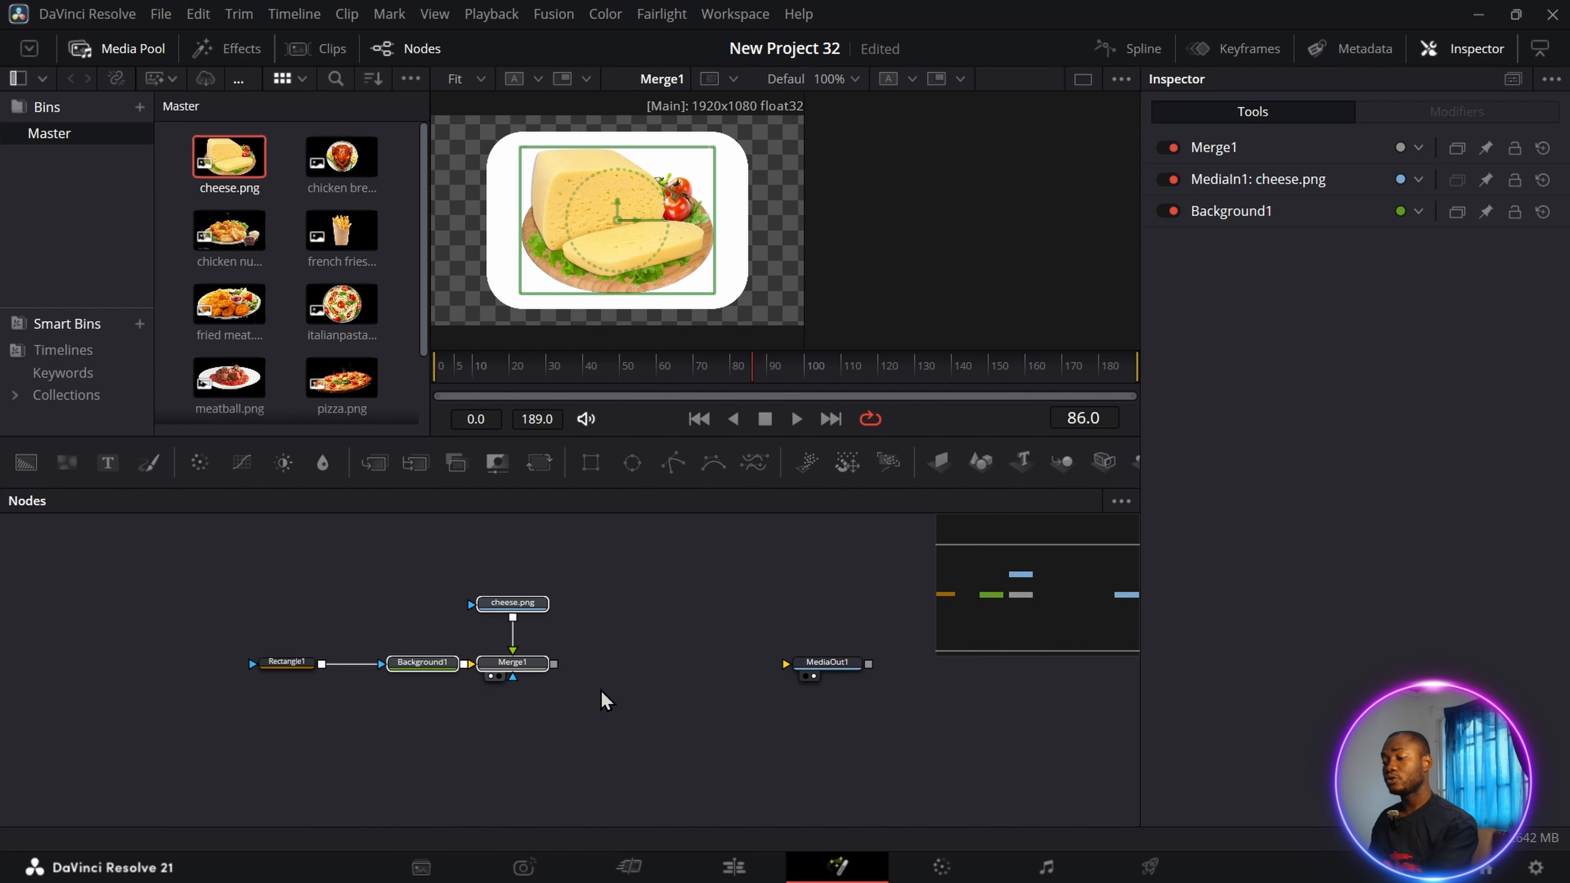
pyautogui.hotkey('ctrl', 'g')
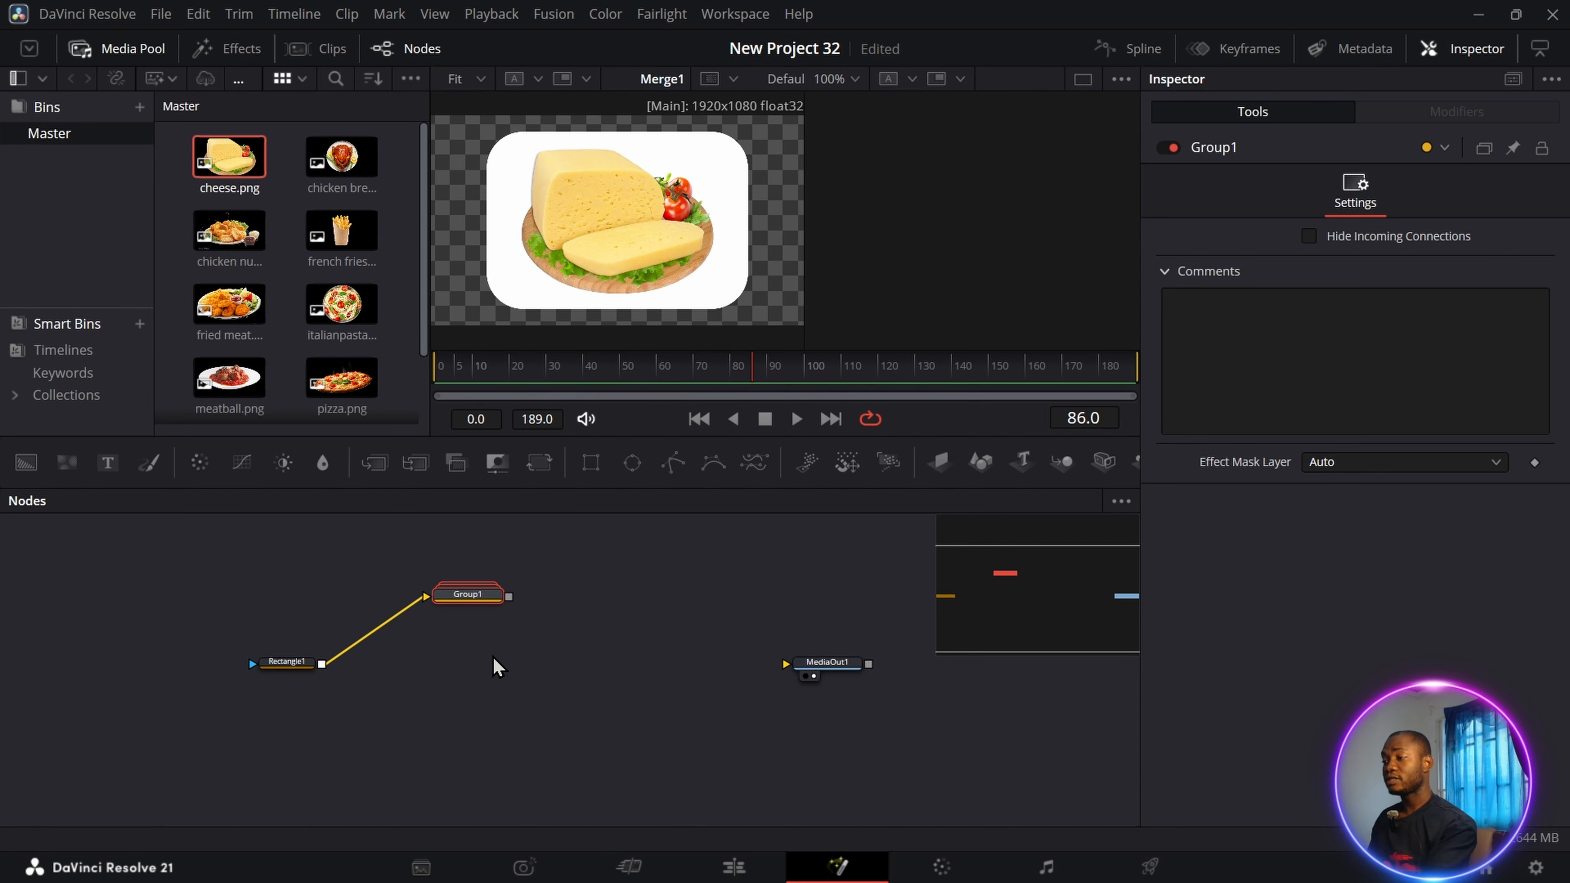
pyautogui.press('F2')
pyautogui.press('BackSpace')
pyautogui.write('cheese')
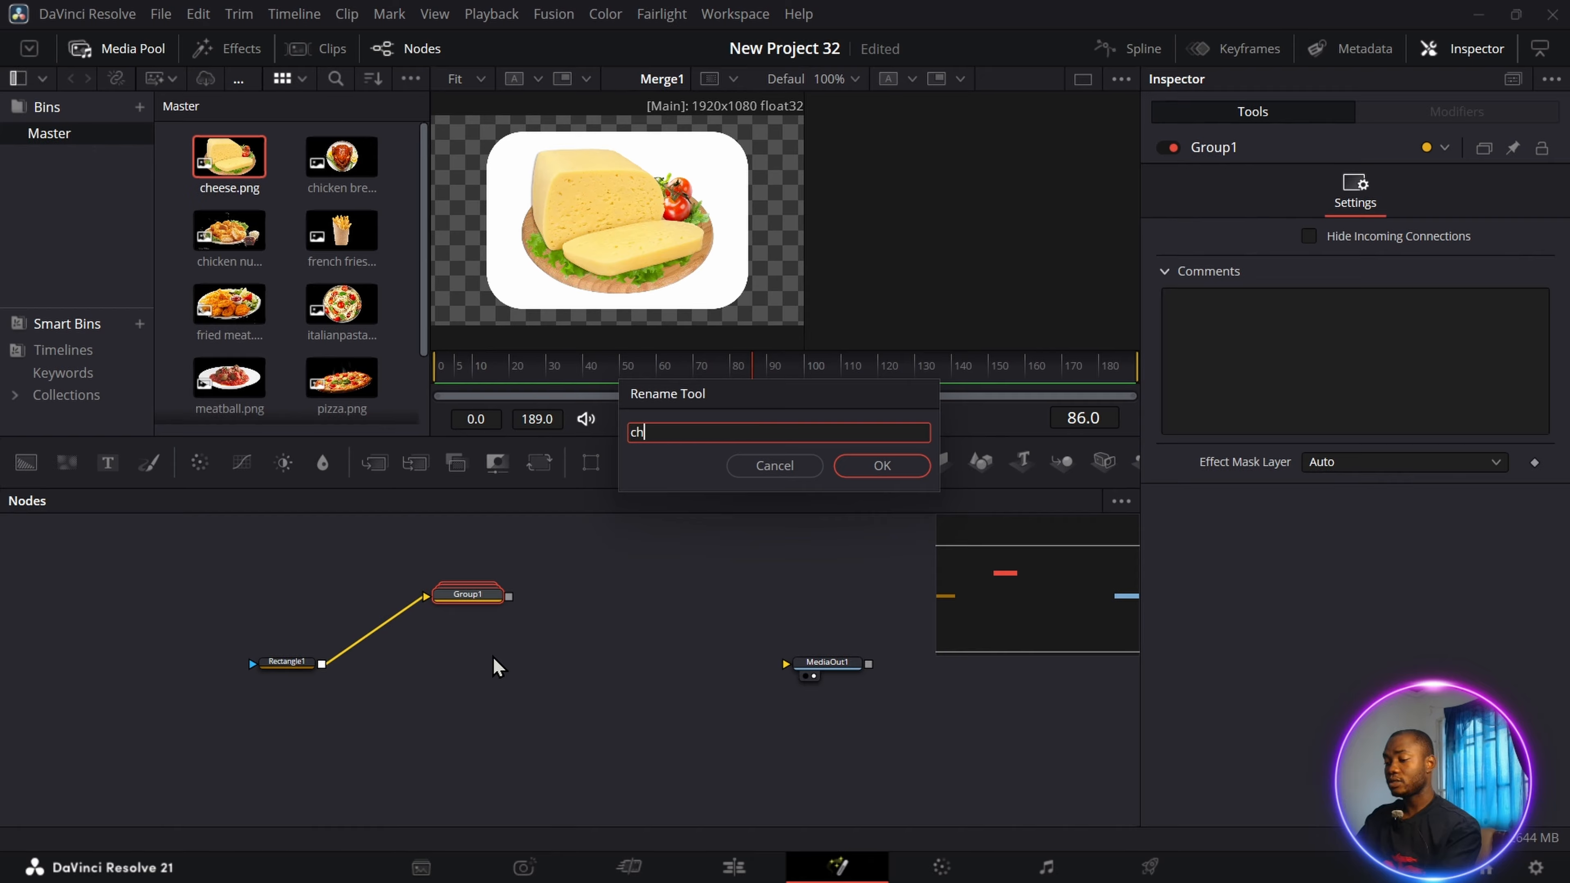
pyautogui.press('Return')
pyautogui.moveTo(472, 598); pyautogui.dragTo(519, 651)
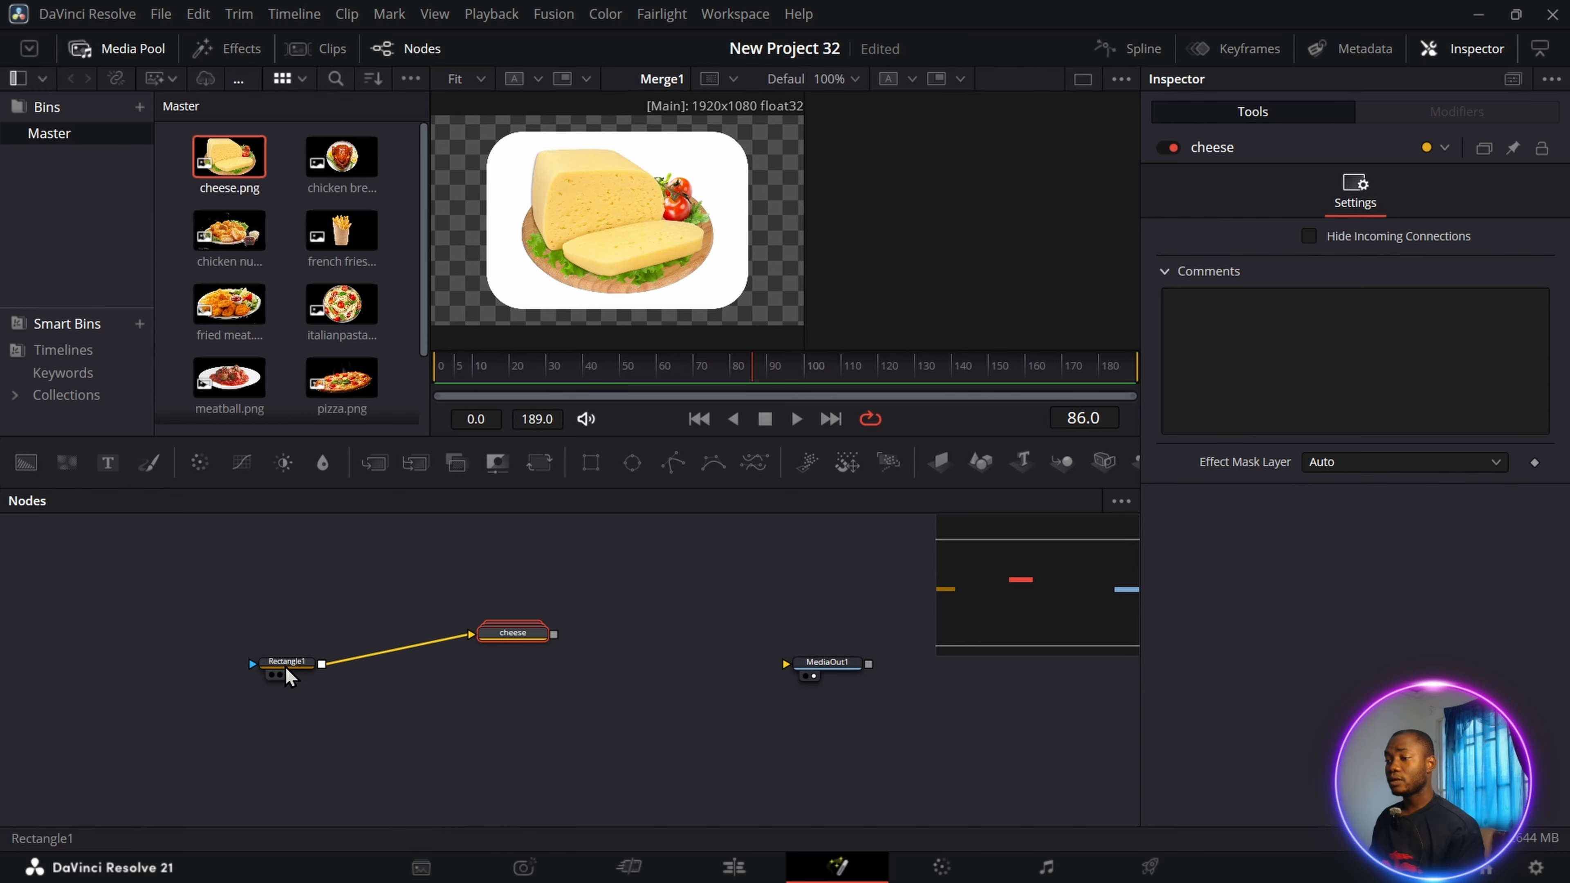
# Paste an instance of Rectangle1 below the original and align the cheese group with Rectangle1.
pyautogui.click(298, 667)
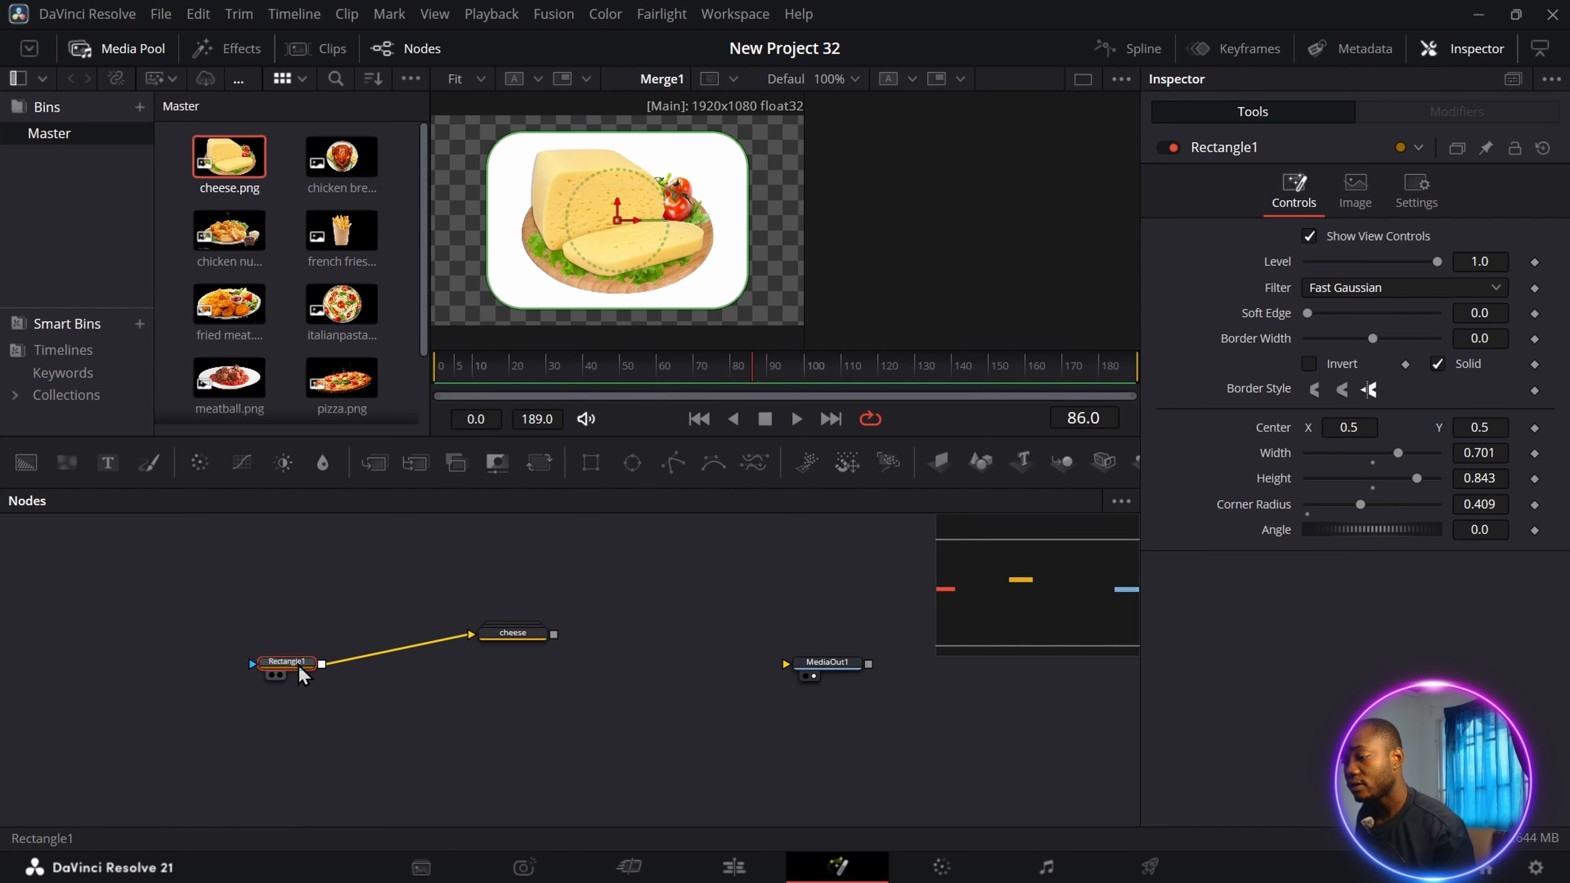
pyautogui.rightClick(293, 695)
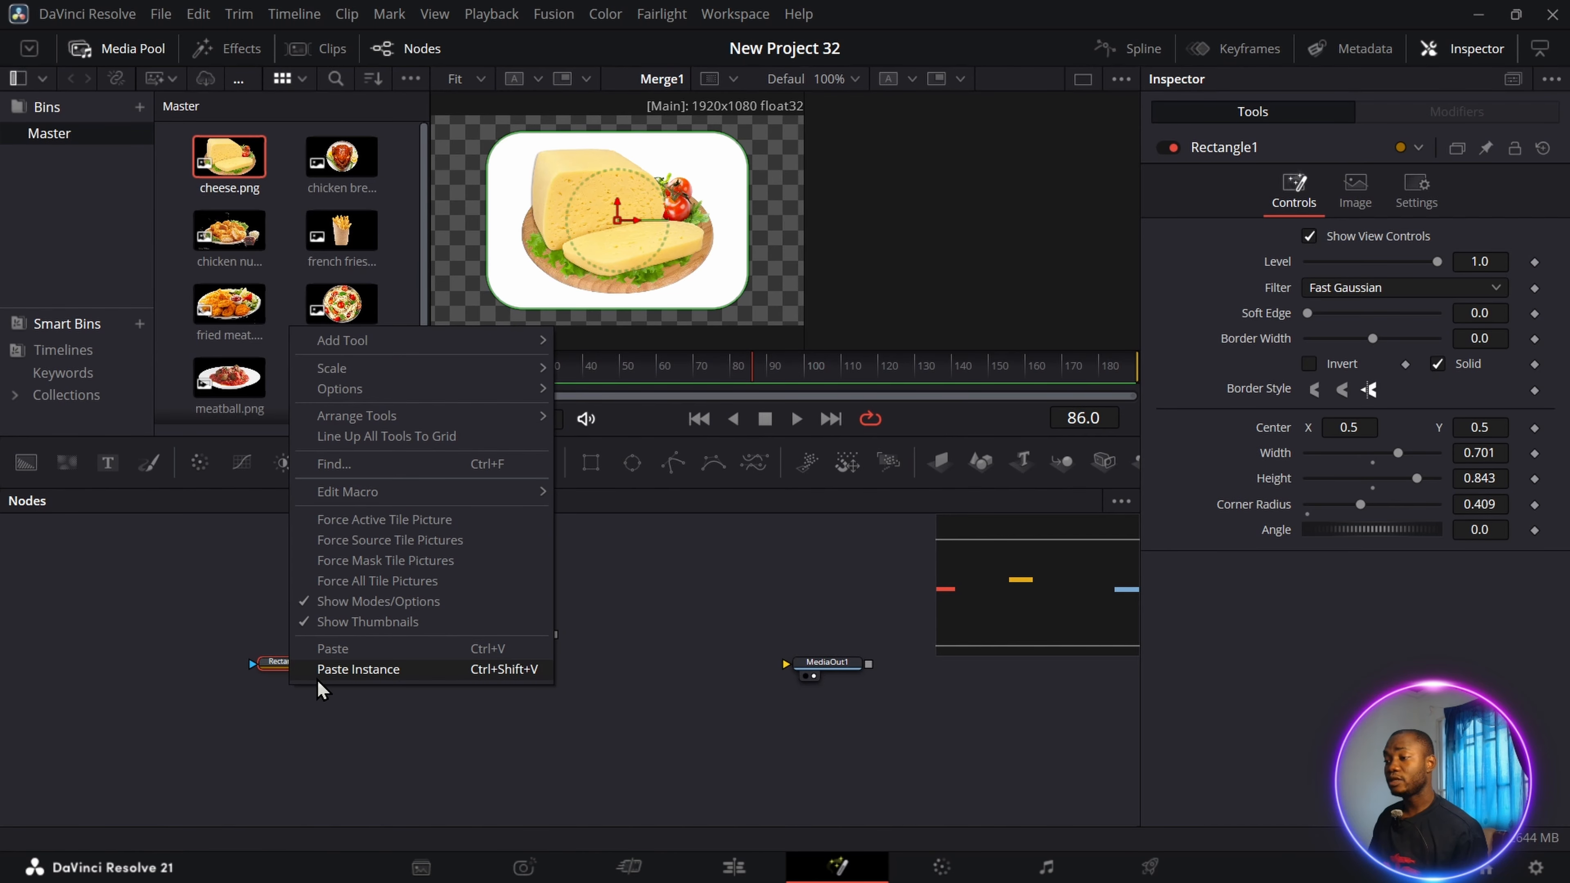
pyautogui.click(375, 670)
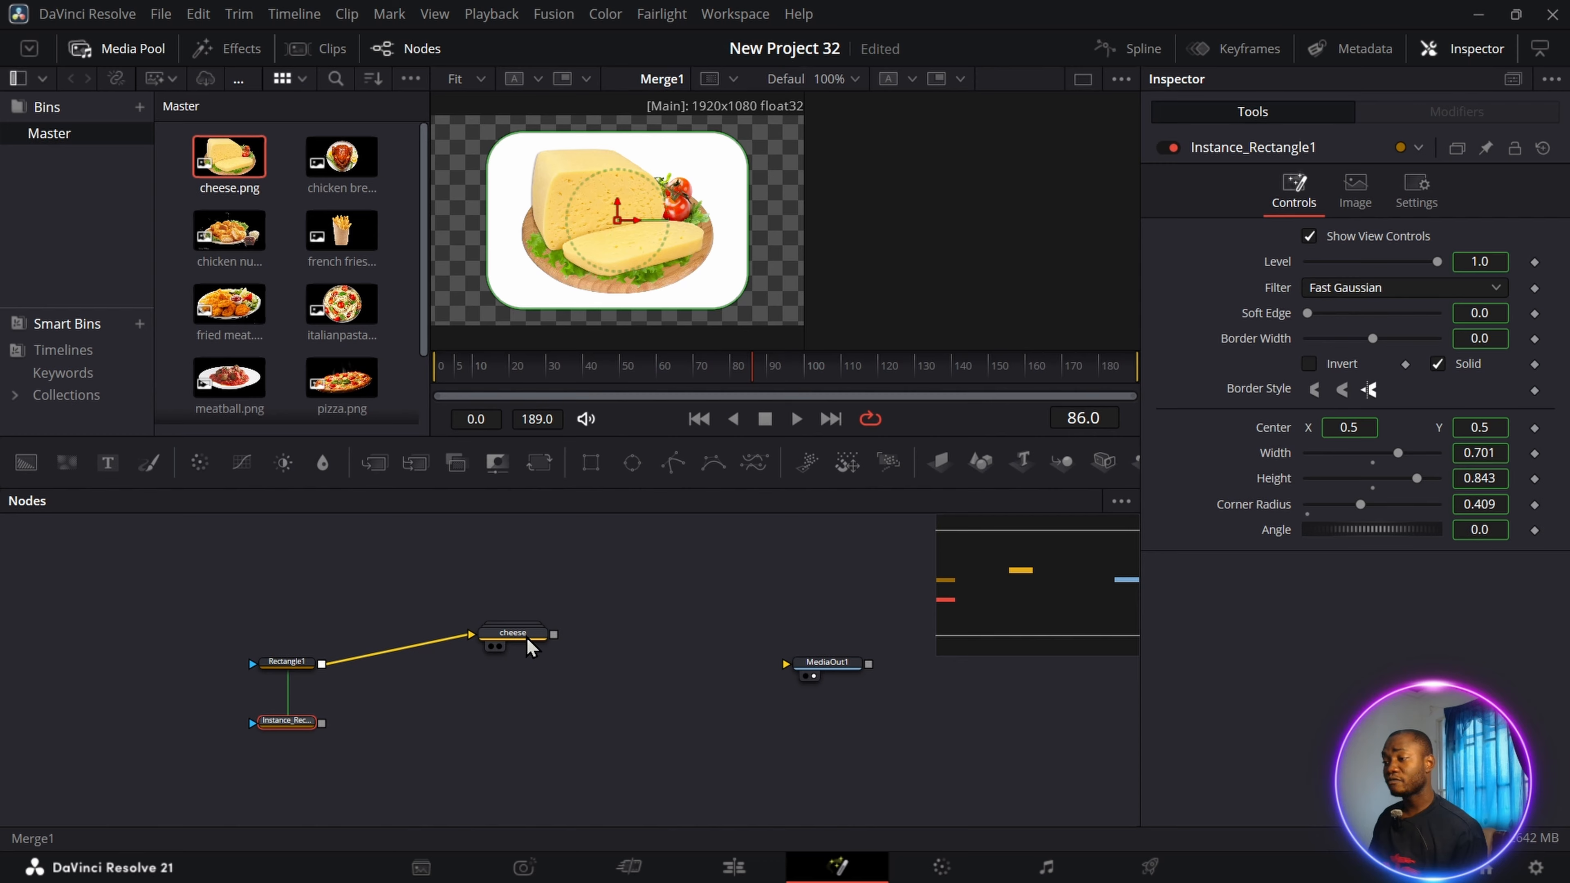
pyautogui.moveTo(531, 646); pyautogui.dragTo(530, 676)
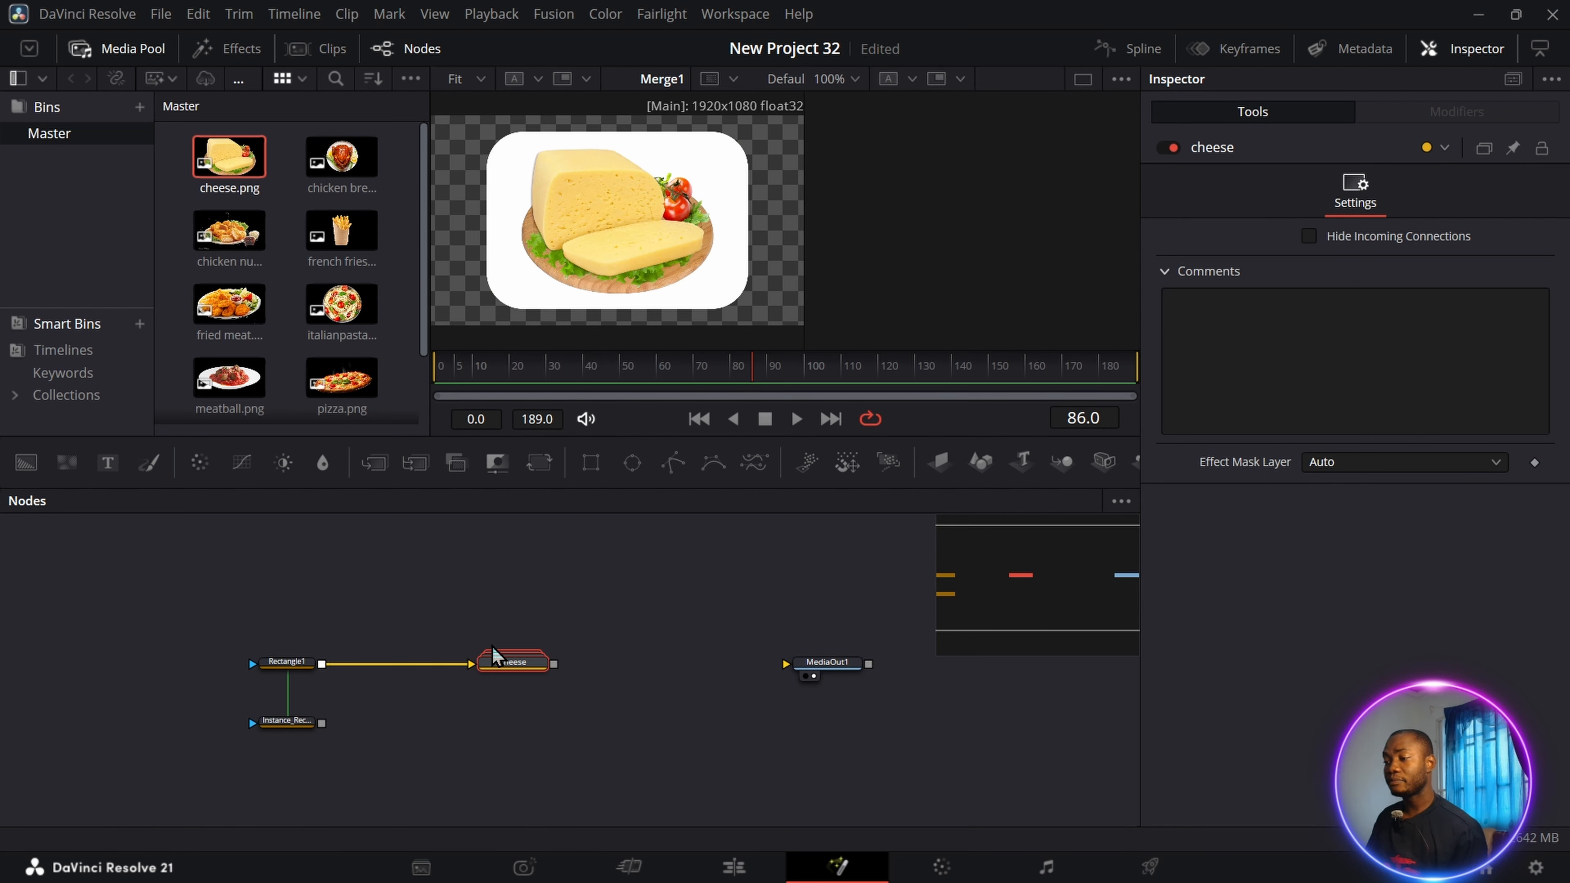
# Paste four more instances of Rectangle1 in a column below the first instance.
pyautogui.scroll(-5, 604, 630)
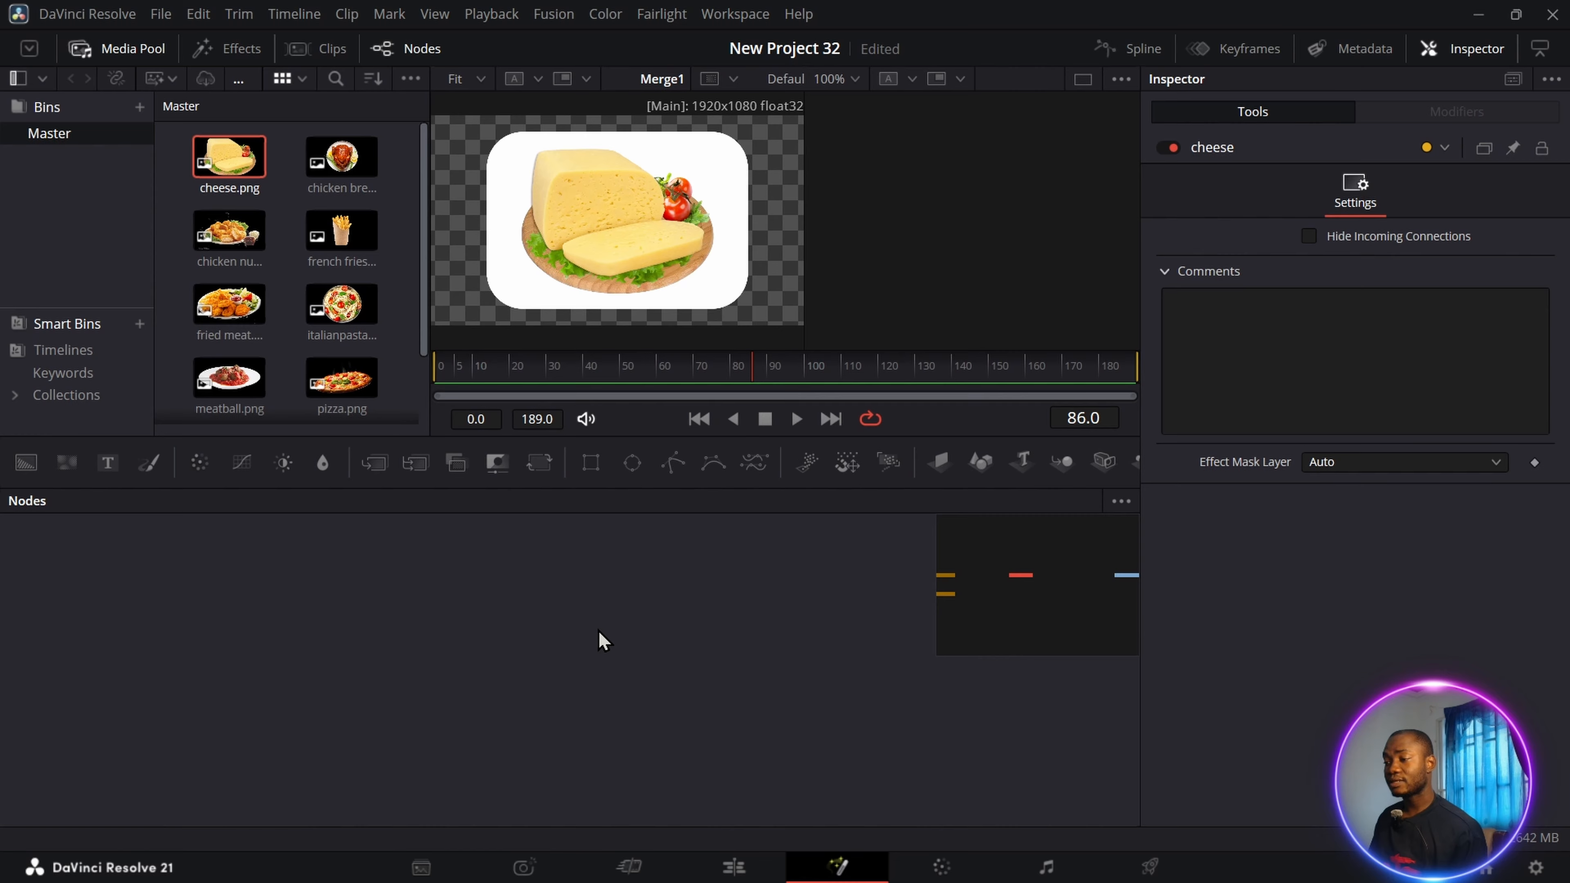
pyautogui.scroll(5, 599, 621)
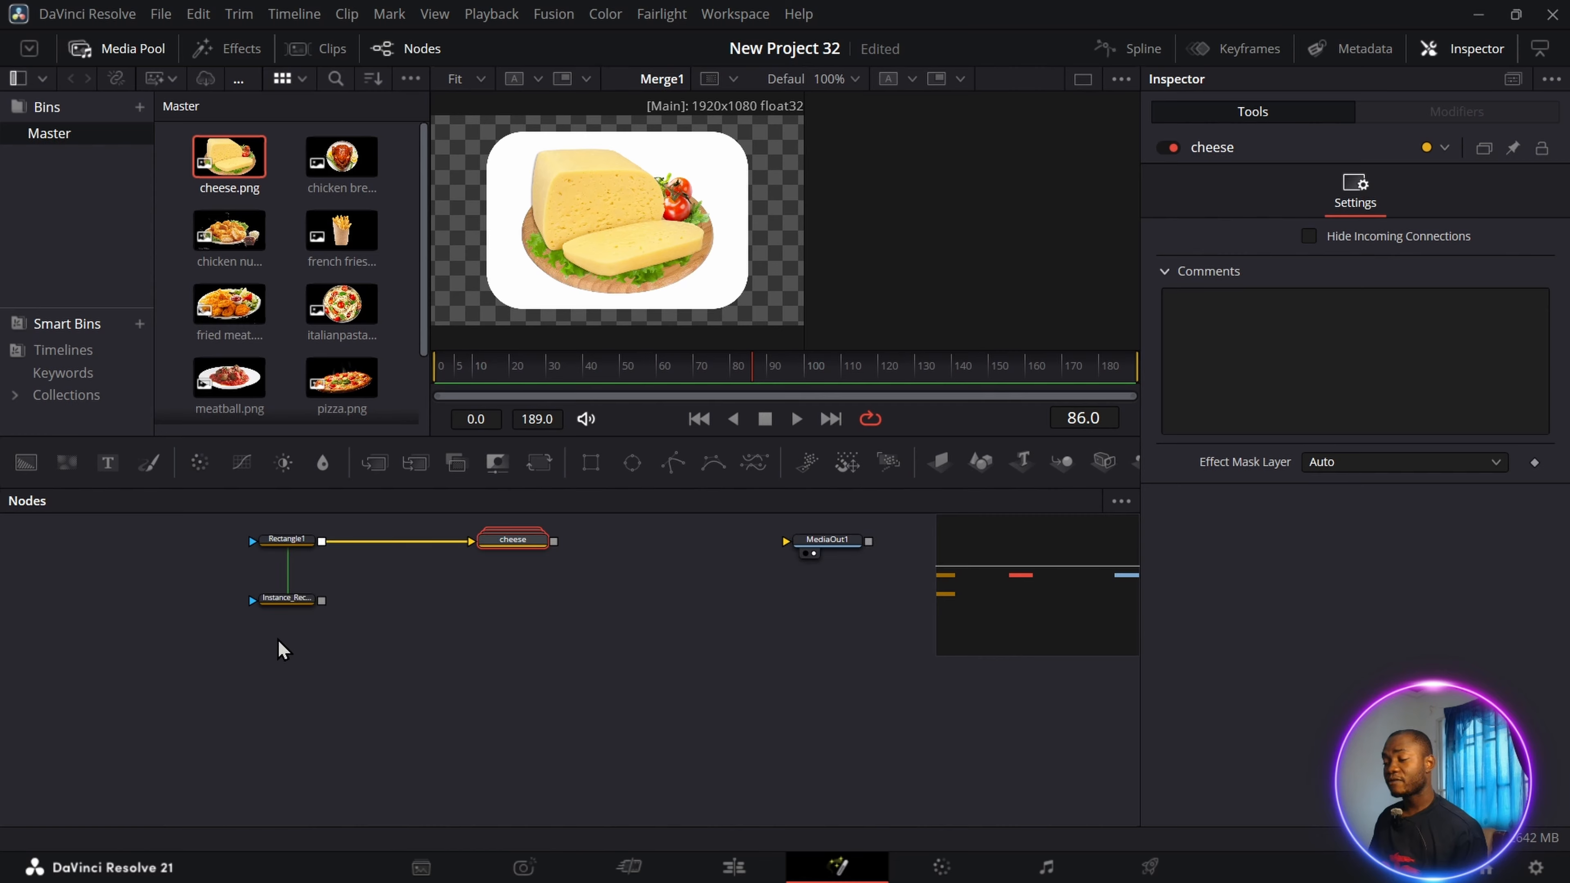
pyautogui.rightClick(282, 650)
pyautogui.click(338, 625)
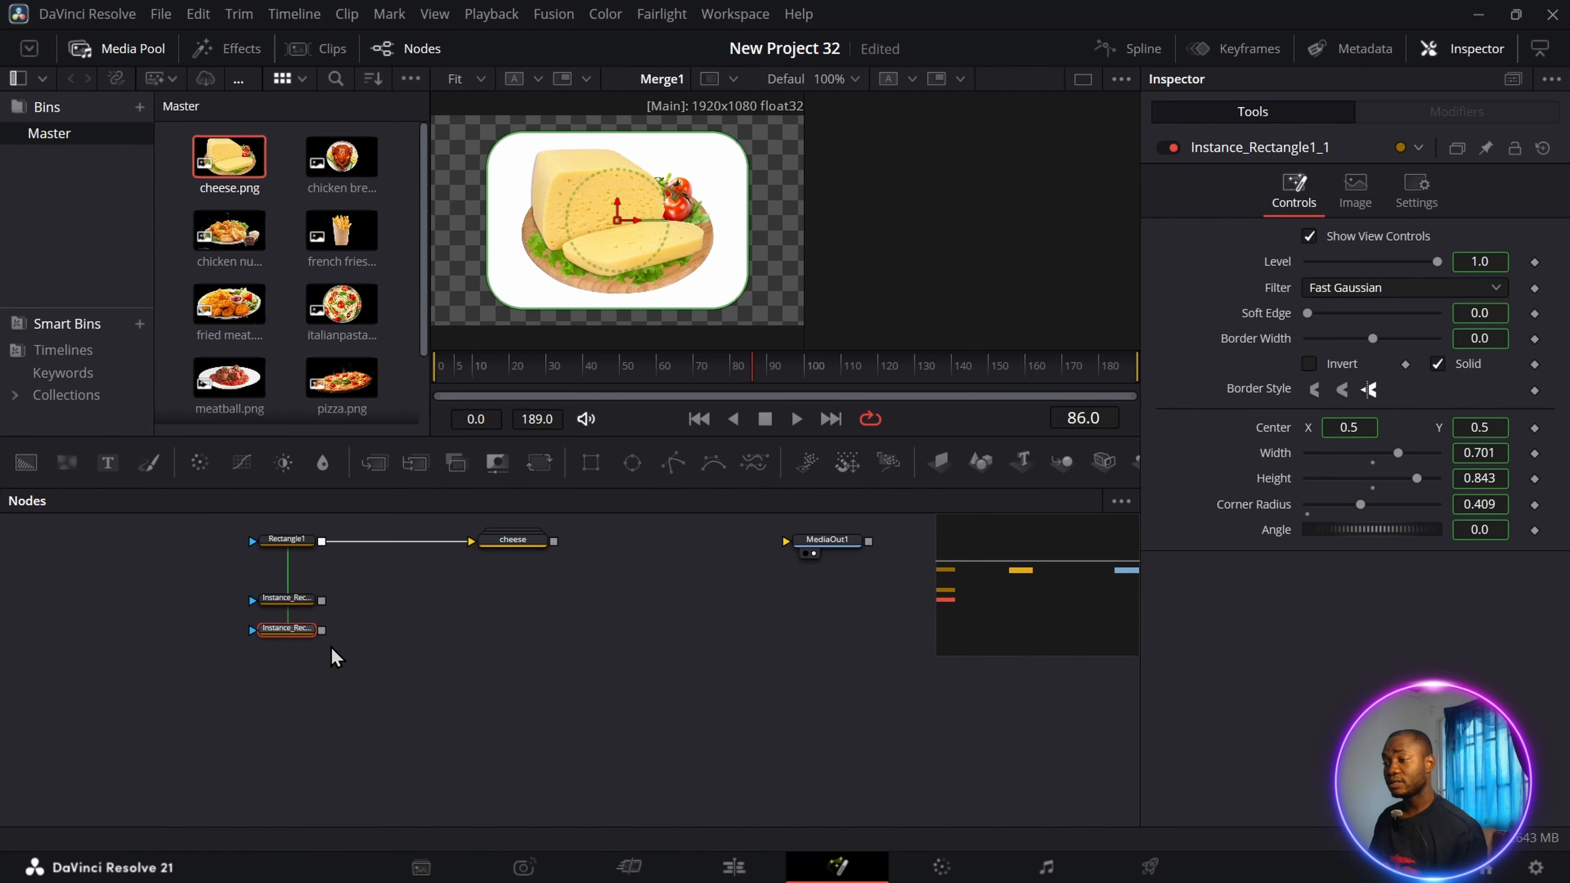
pyautogui.rightClick(282, 684)
pyautogui.click(348, 659)
pyautogui.rightClick(289, 714)
pyautogui.click(350, 710)
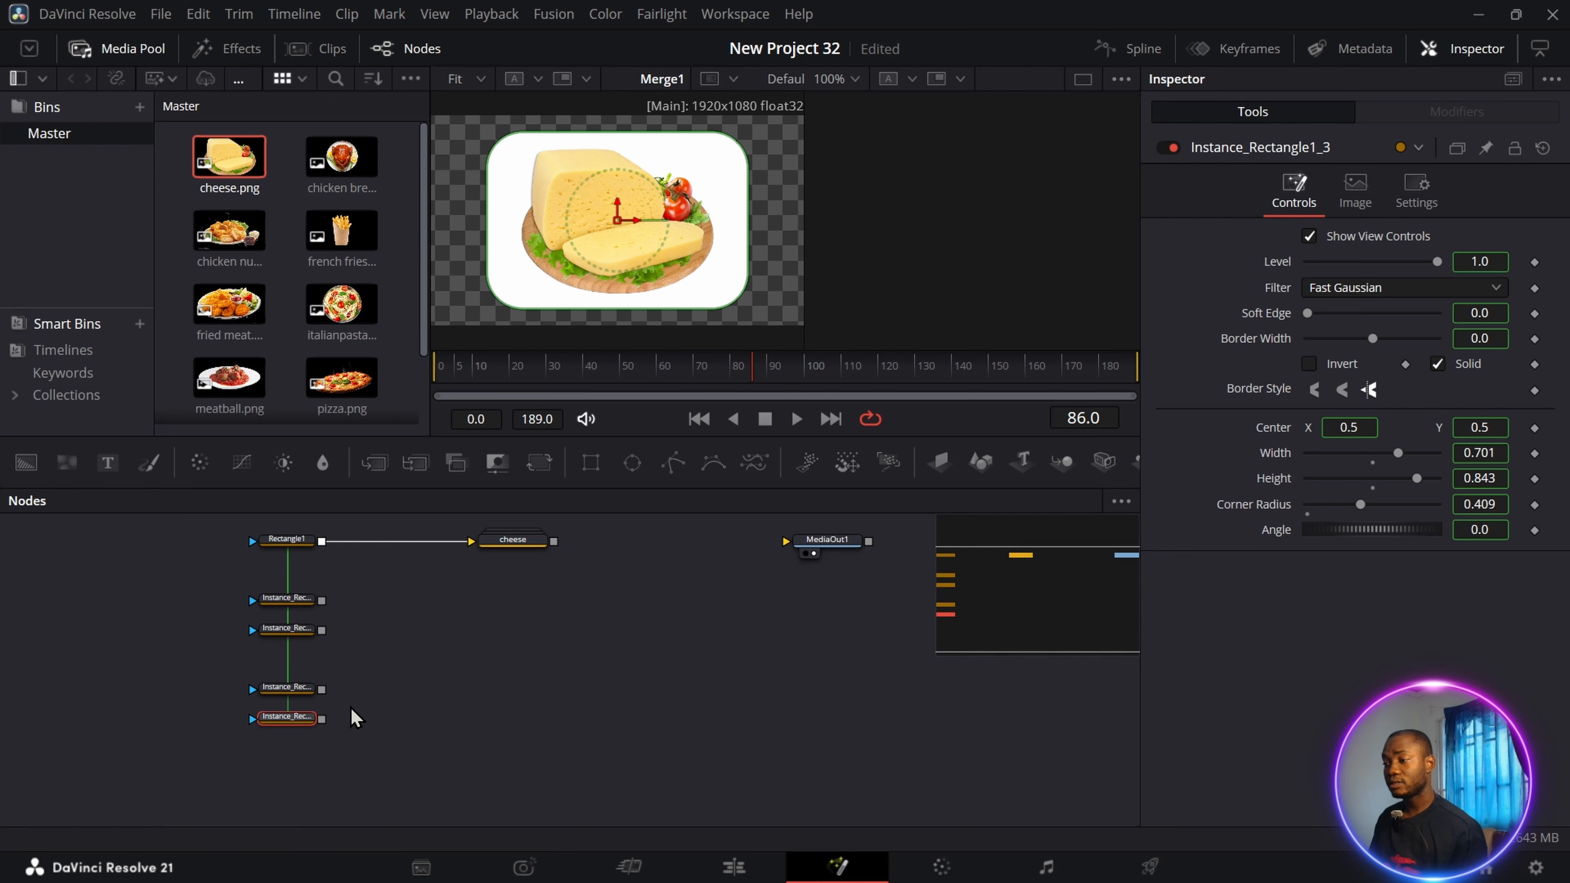
pyautogui.rightClick(287, 736)
pyautogui.click(347, 722)
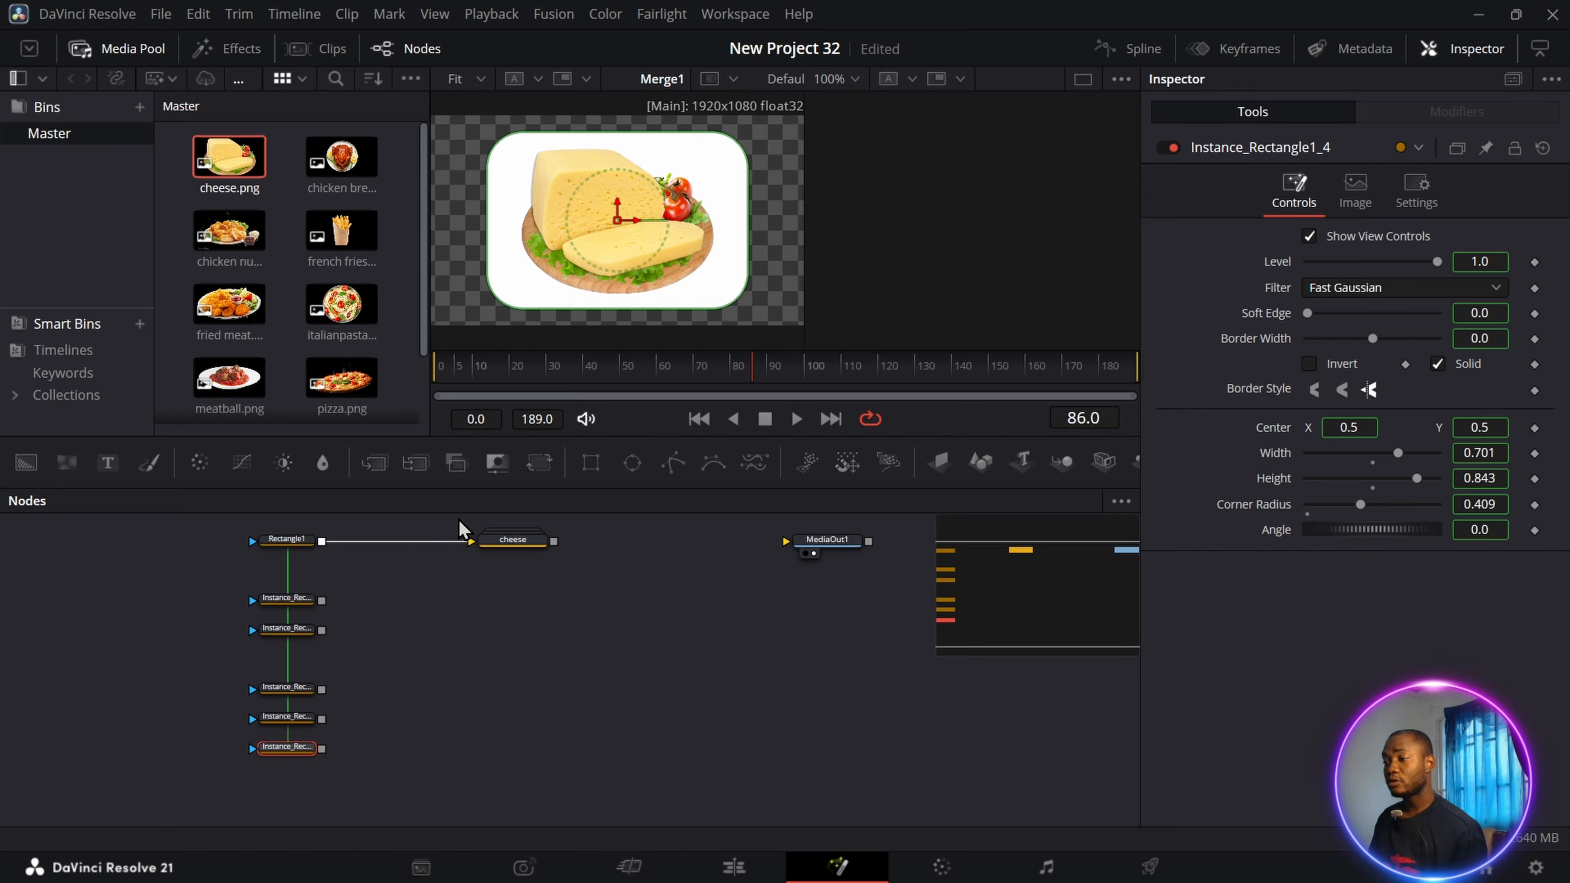
# Duplicate the cheese group and connect the first rectangle instance to the copy's background mask.
pyautogui.moveTo(459, 517); pyautogui.dragTo(618, 585)
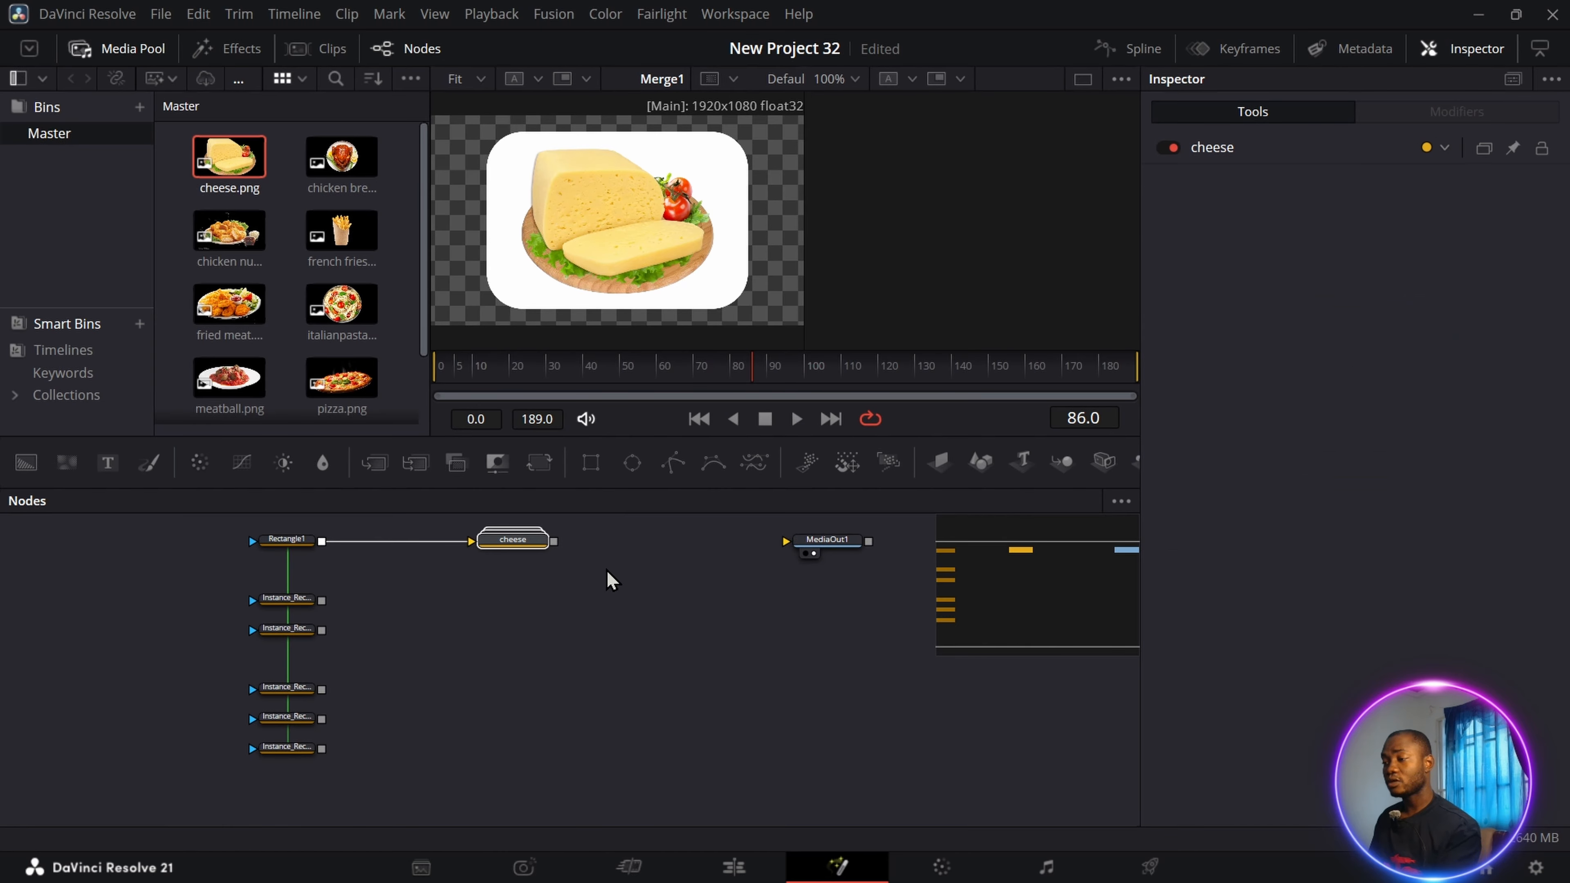
pyautogui.hotkey('ctrl', 'v')
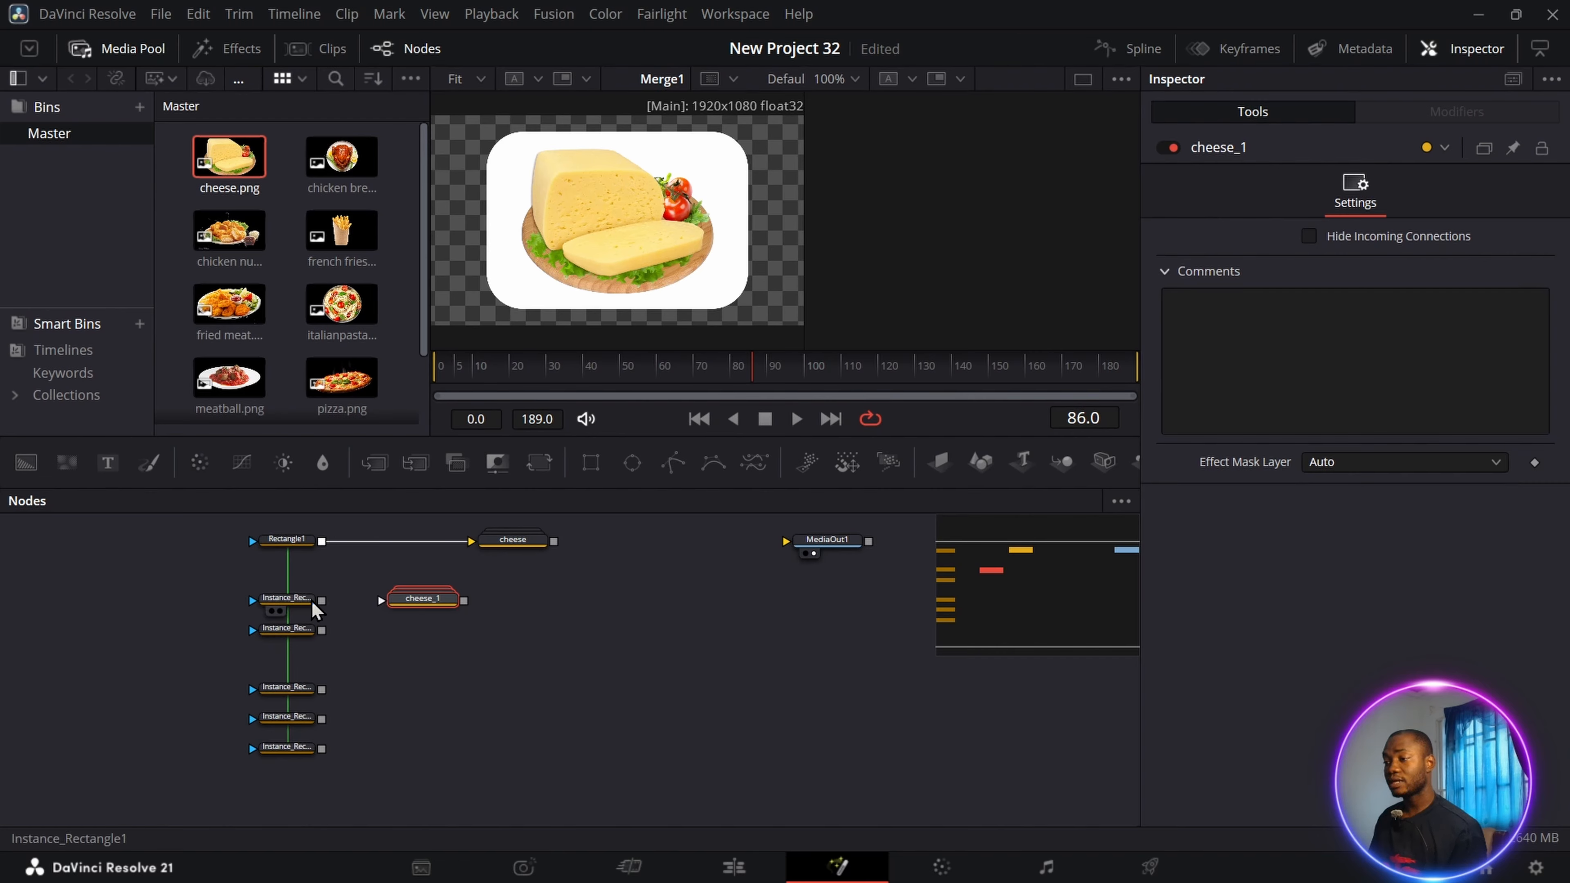
pyautogui.moveTo(323, 601); pyautogui.dragTo(408, 615)
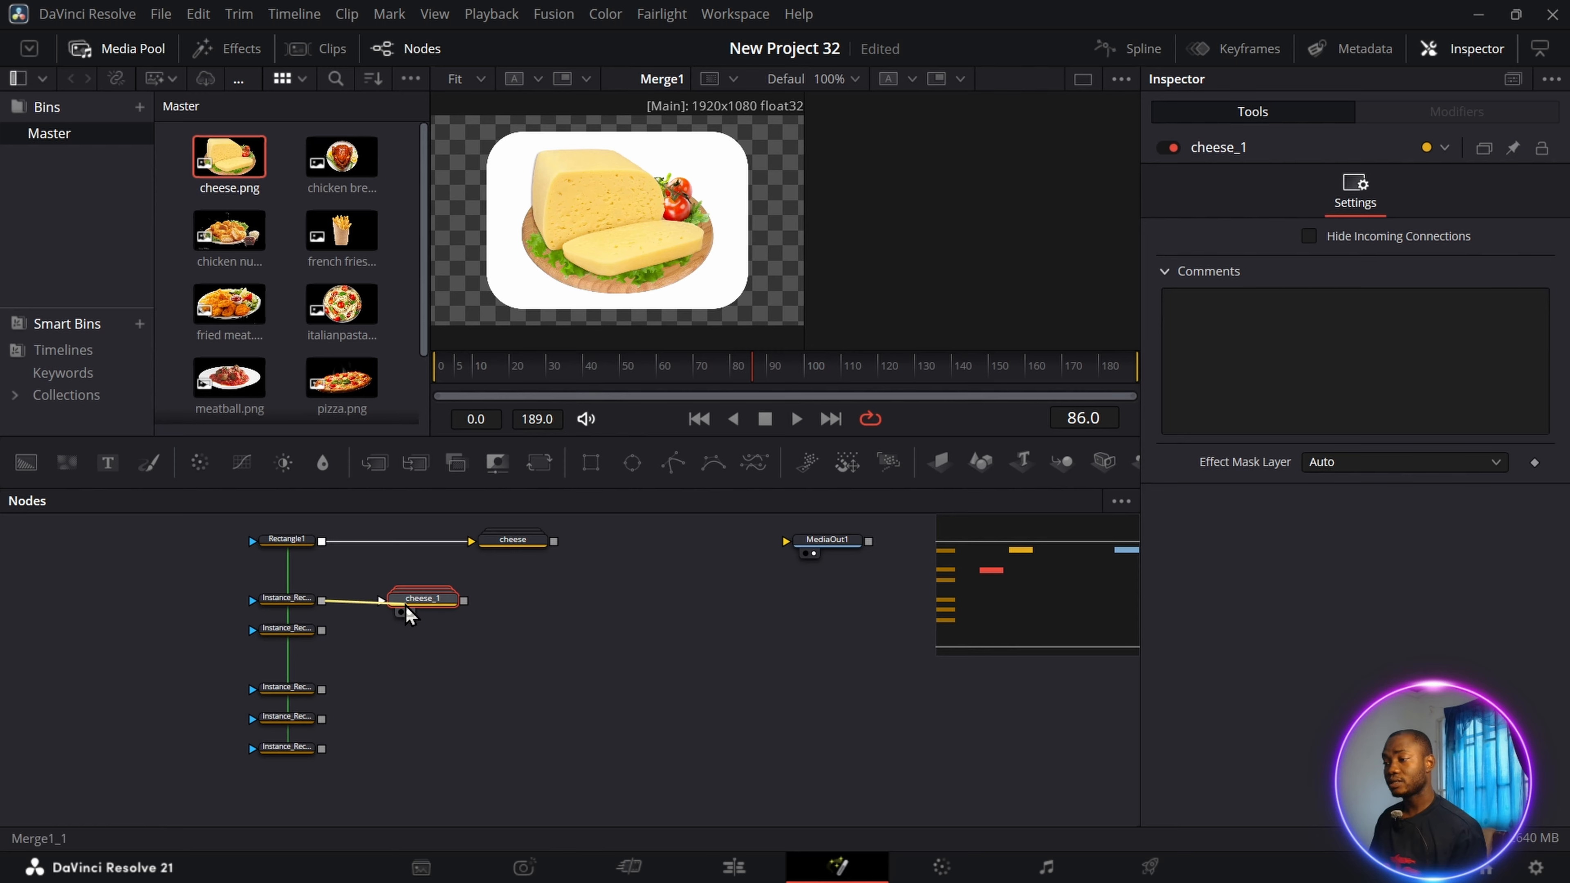
# Replace cheese.png inside the duplicated group with chicken breast.png and collapse the group.
pyautogui.doubleClick(408, 613)
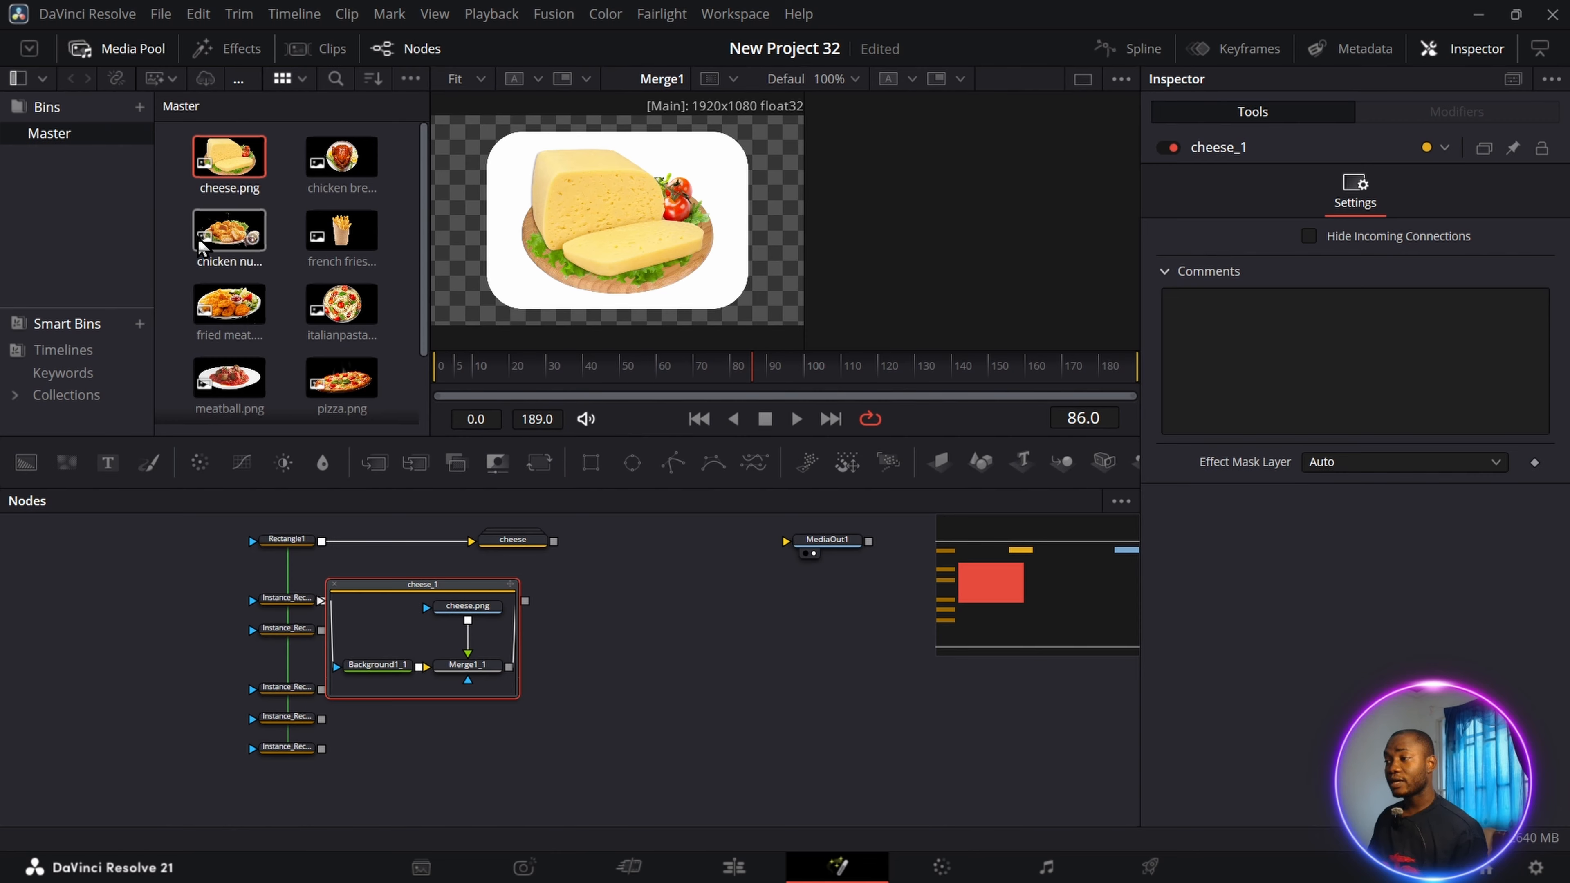
pyautogui.moveTo(229, 232); pyautogui.dragTo(500, 605)
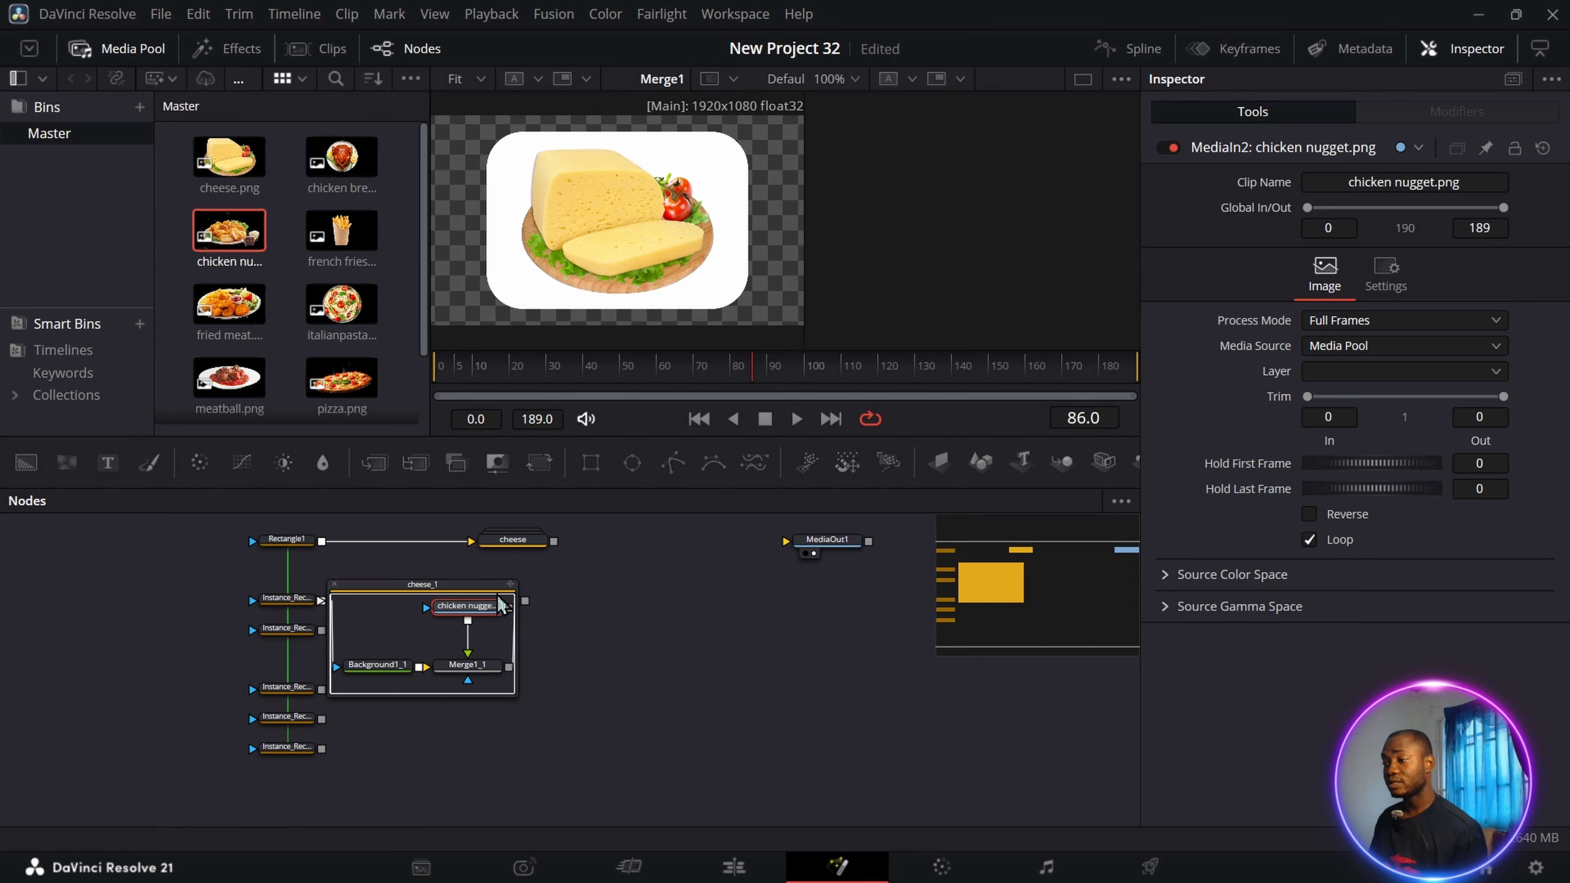
pyautogui.hotkey('ctrl', 'z')
pyautogui.moveTo(341, 168); pyautogui.dragTo(468, 608)
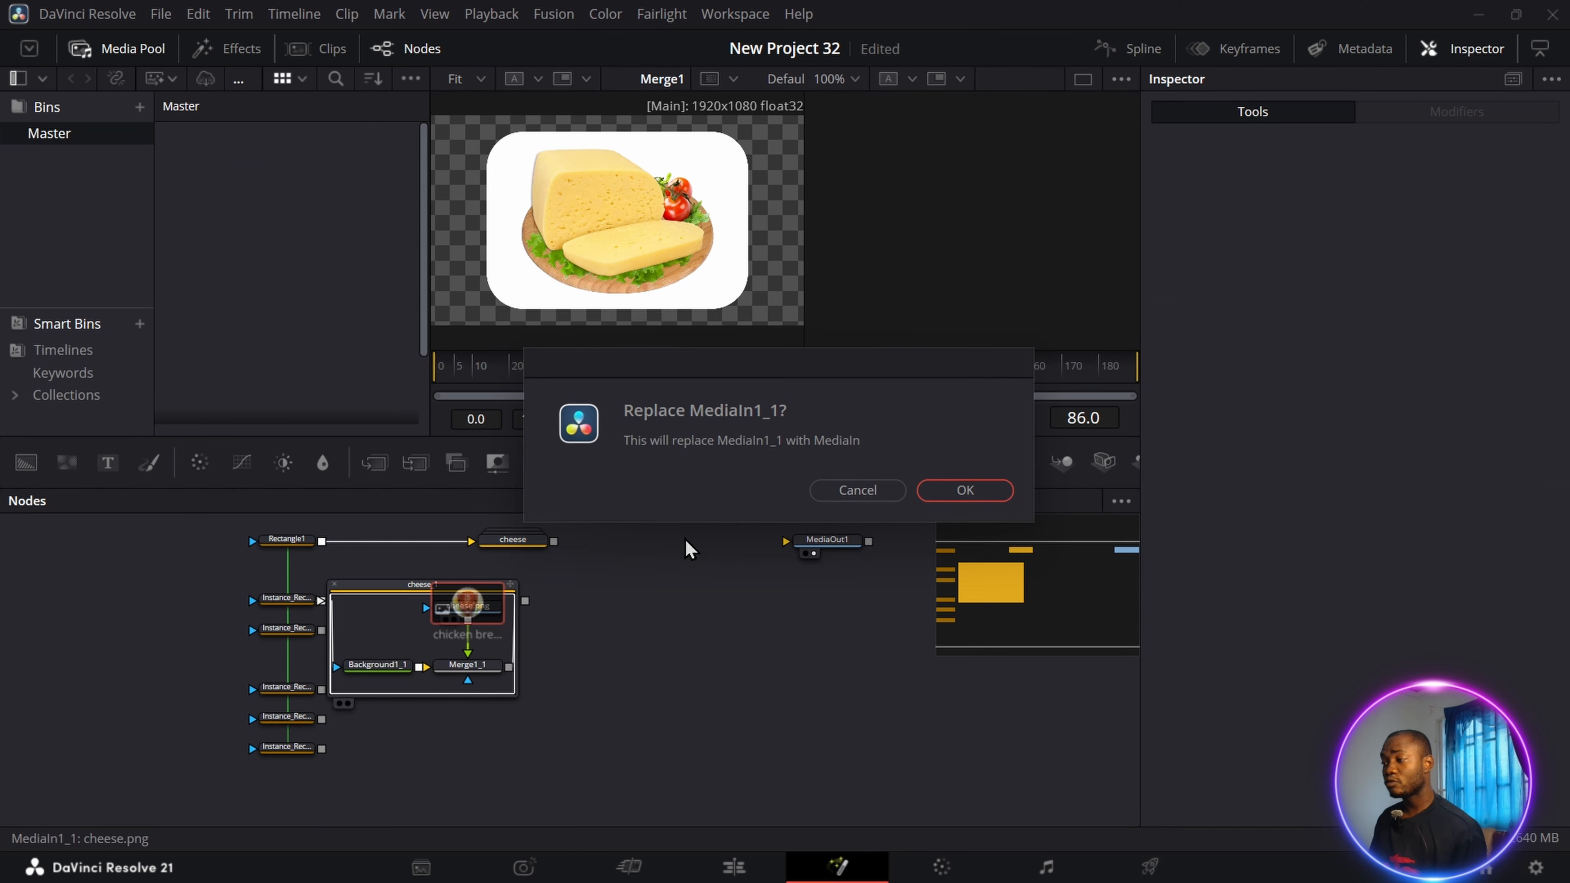
pyautogui.click(972, 494)
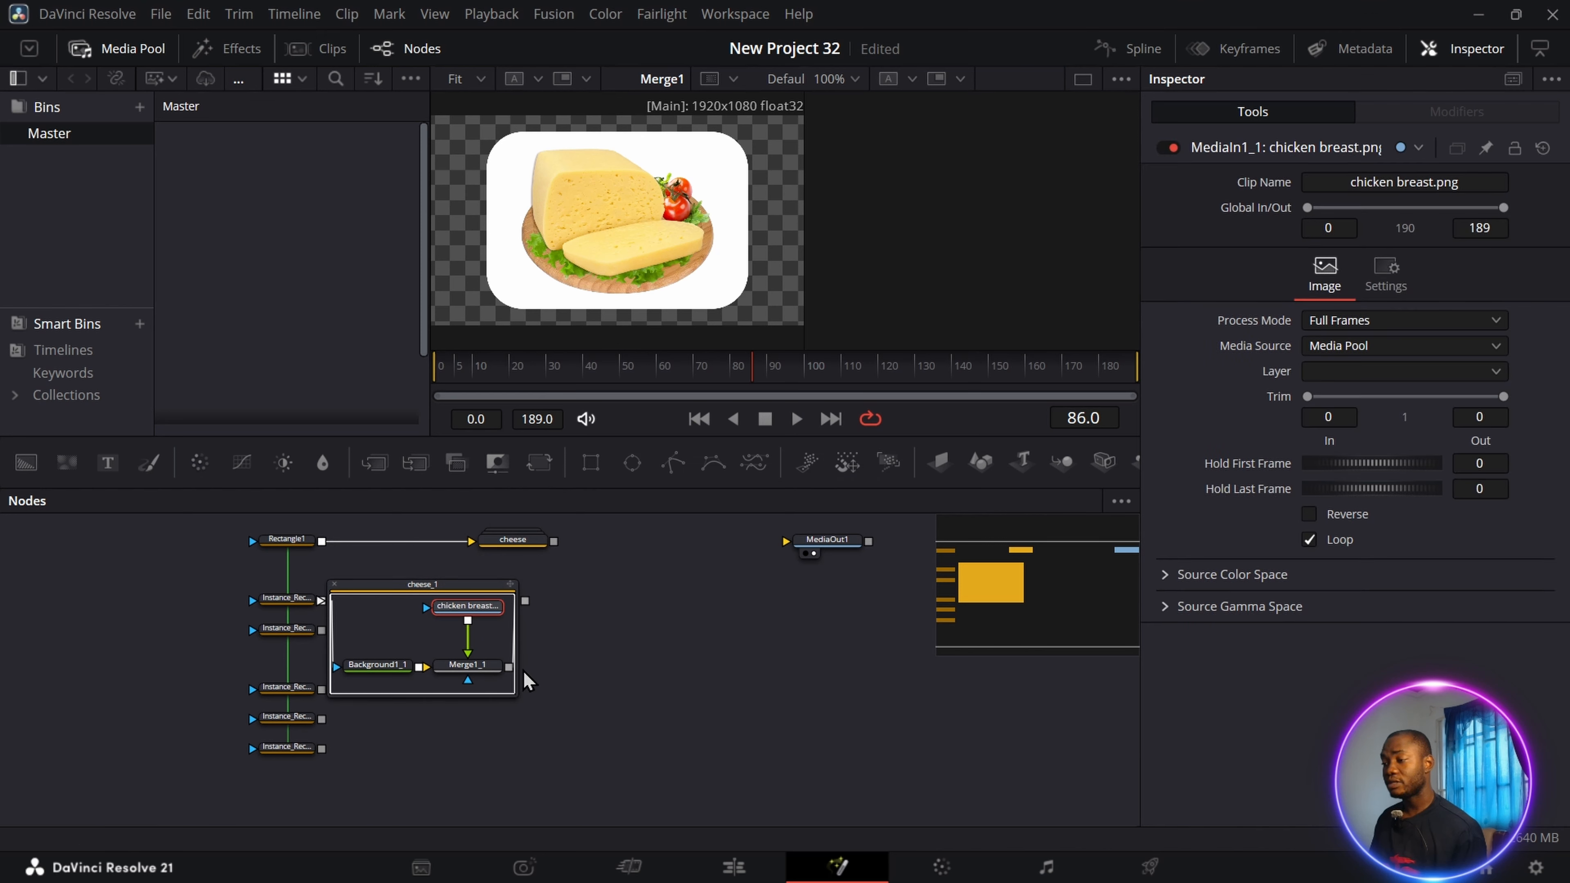
pyautogui.click(335, 584)
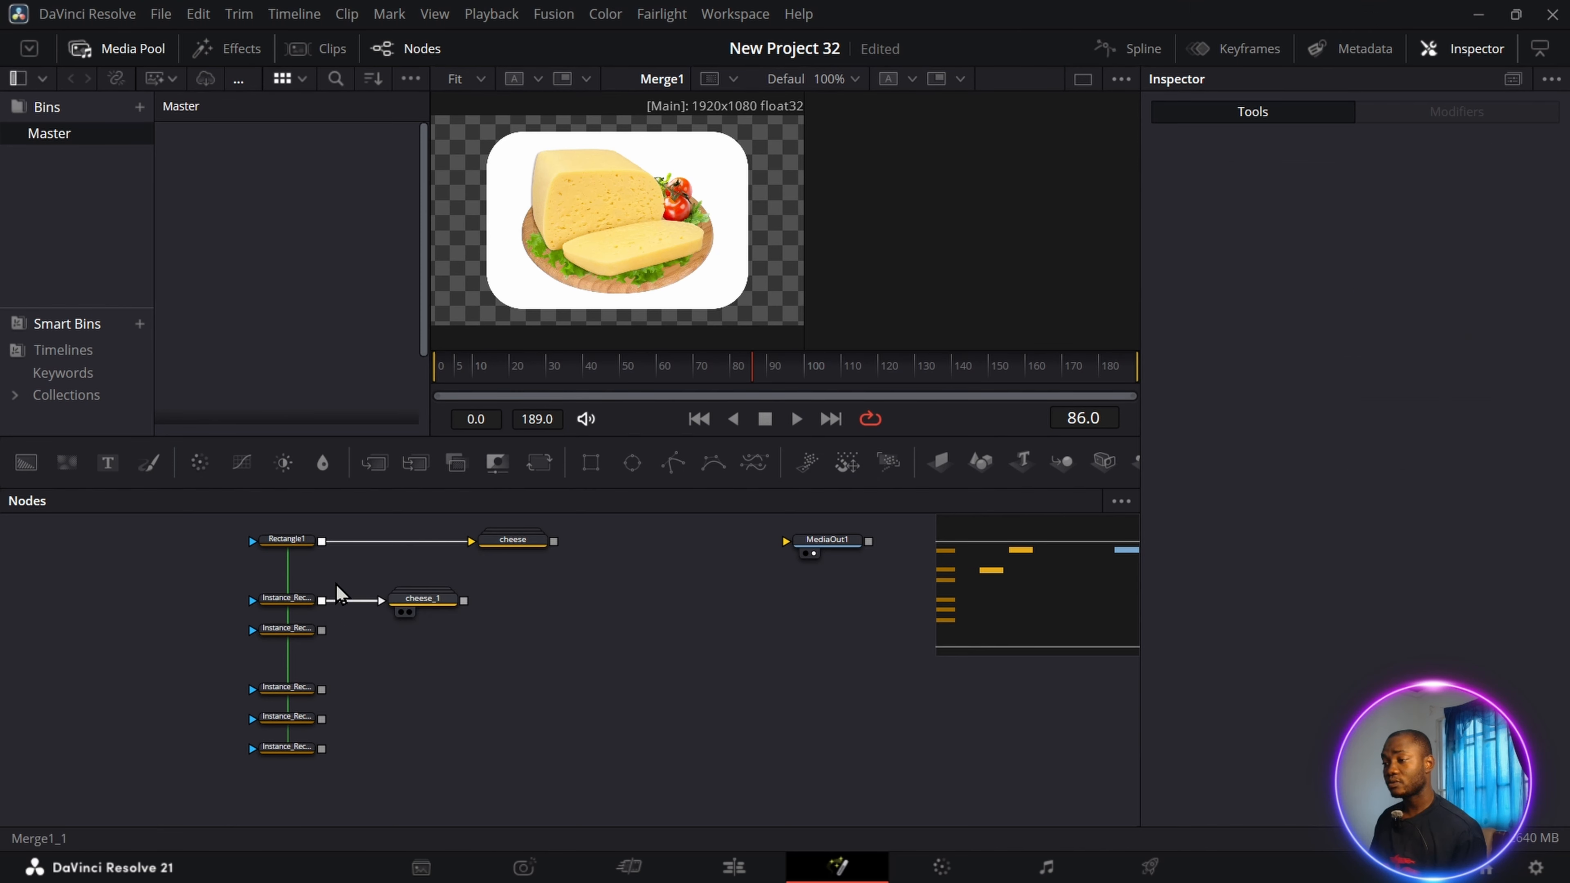
# Rename the duplicated group as chicken.
pyautogui.click(439, 609)
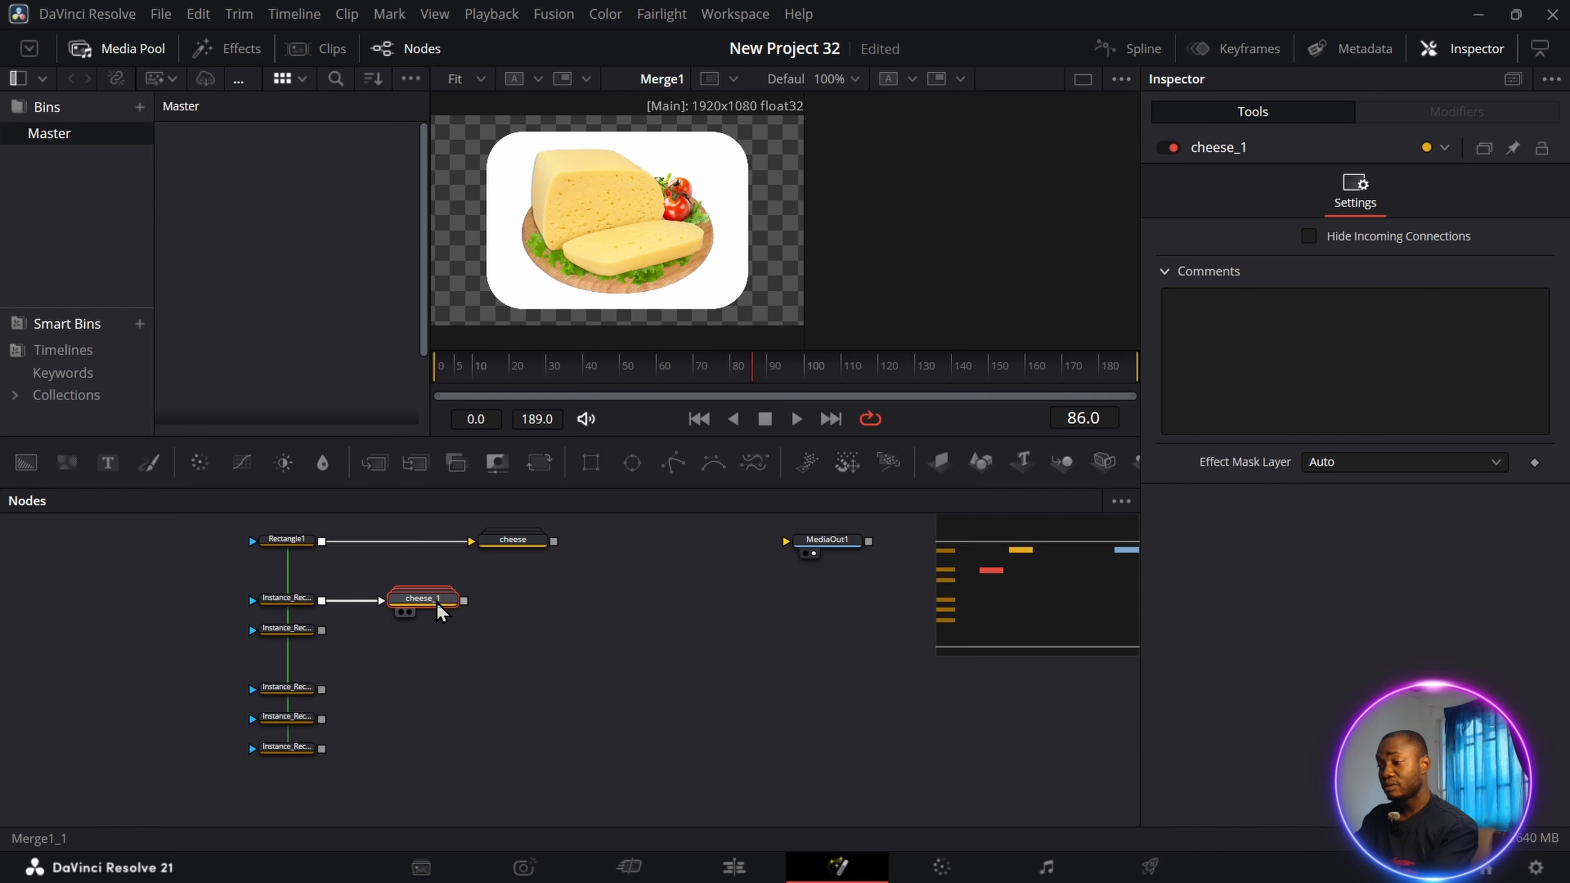
pyautogui.press('F2')
pyautogui.press('BackSpace')
pyautogui.write('c')
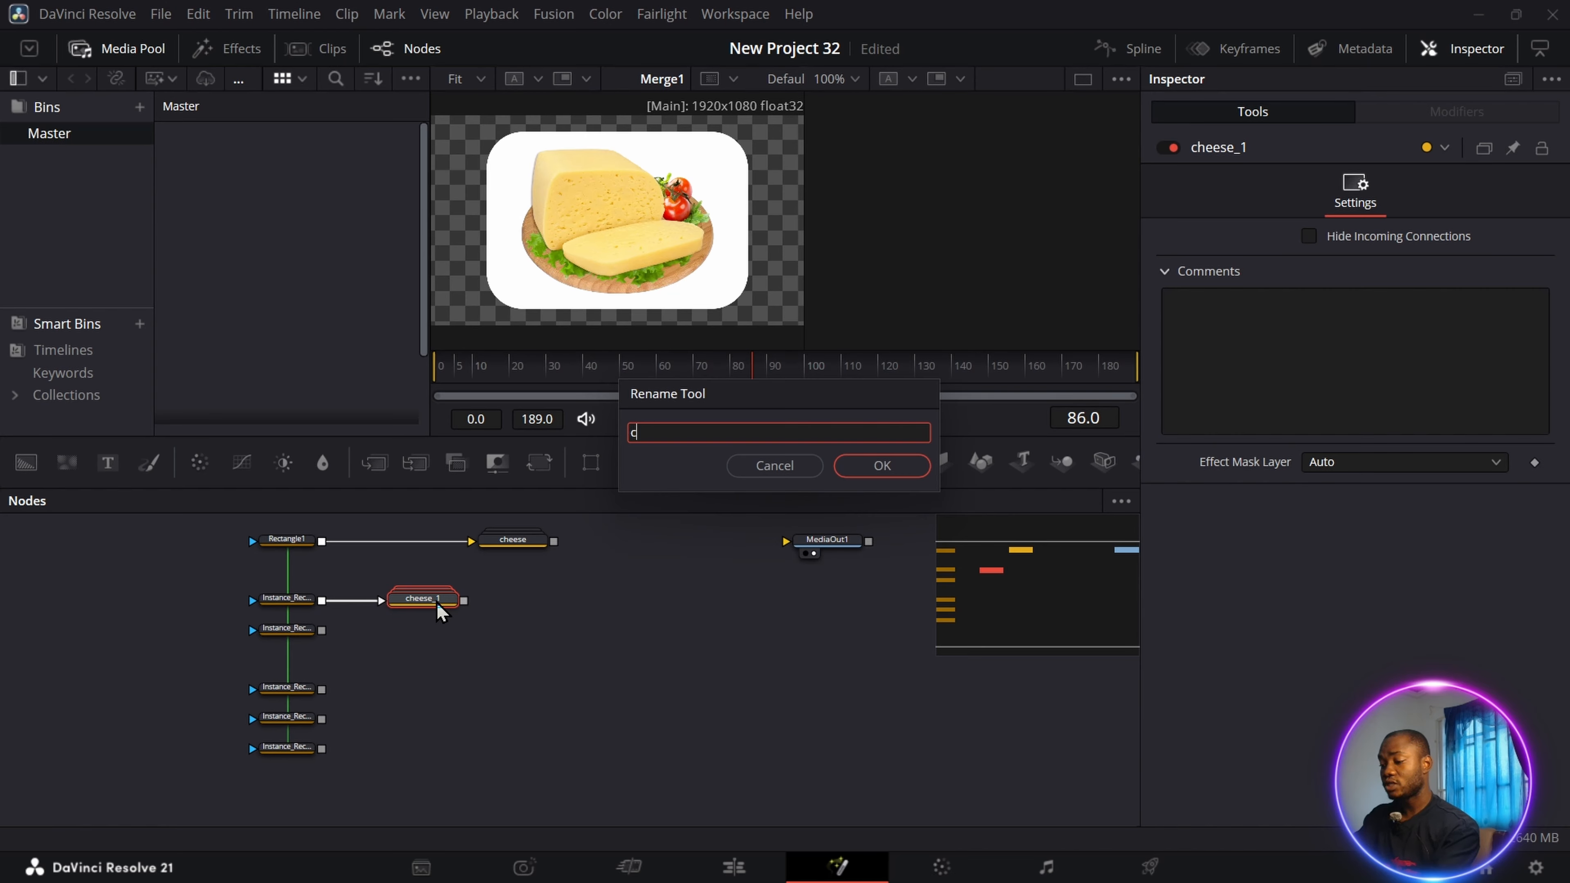
pyautogui.write('hicken')
pyautogui.press('Return')
# Paste another copy of the cheese group below chicken, replace its image with sala.png, and collapse it.
pyautogui.click(431, 654)
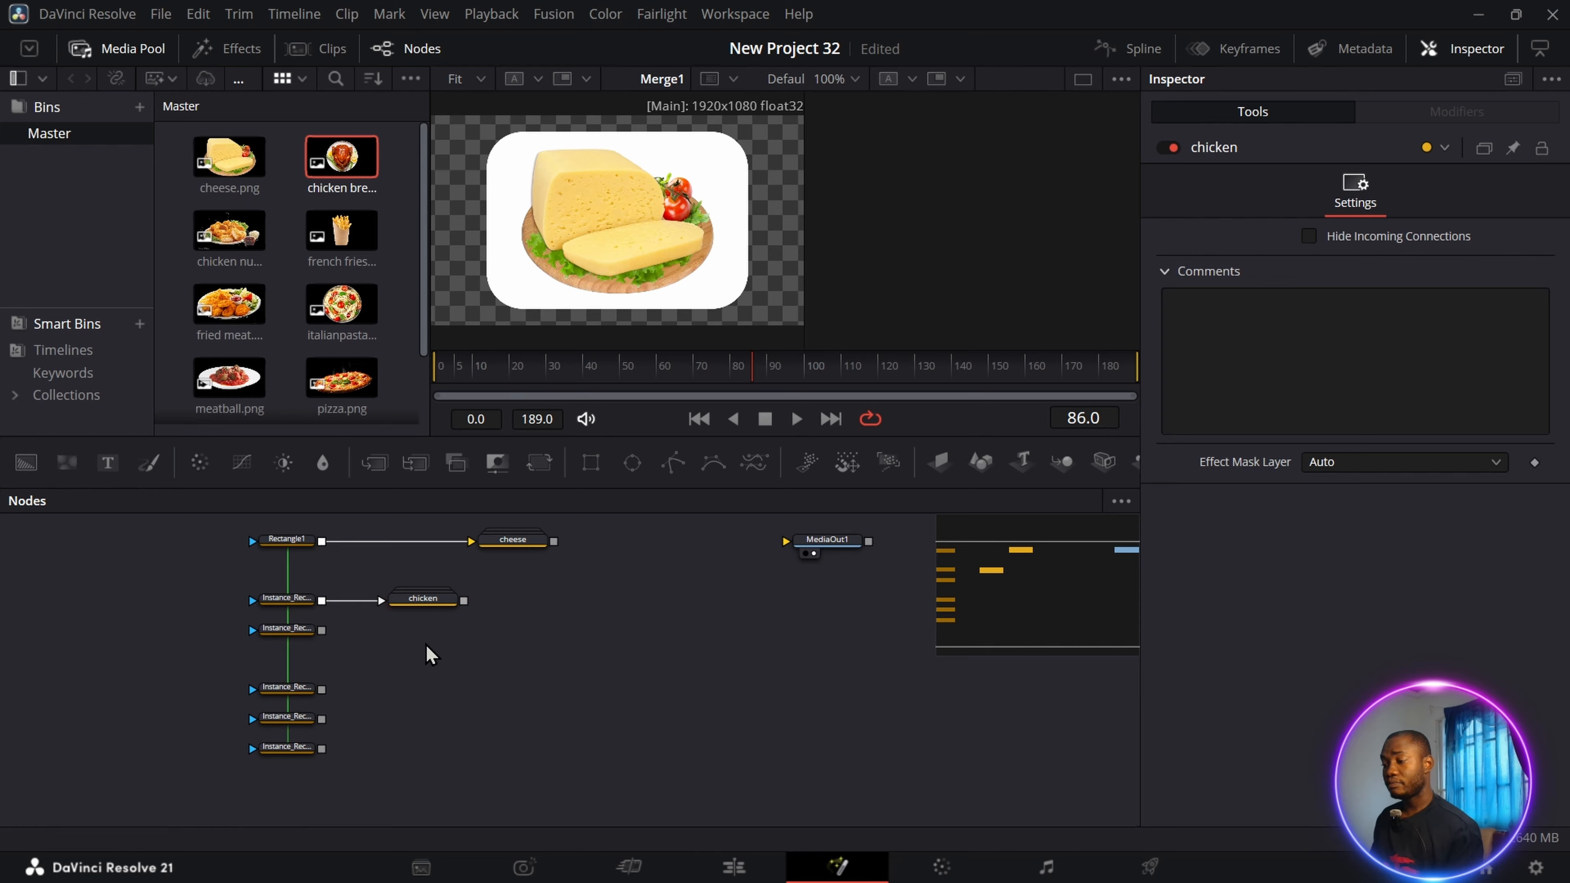
pyautogui.hotkey('ctrl', 'v')
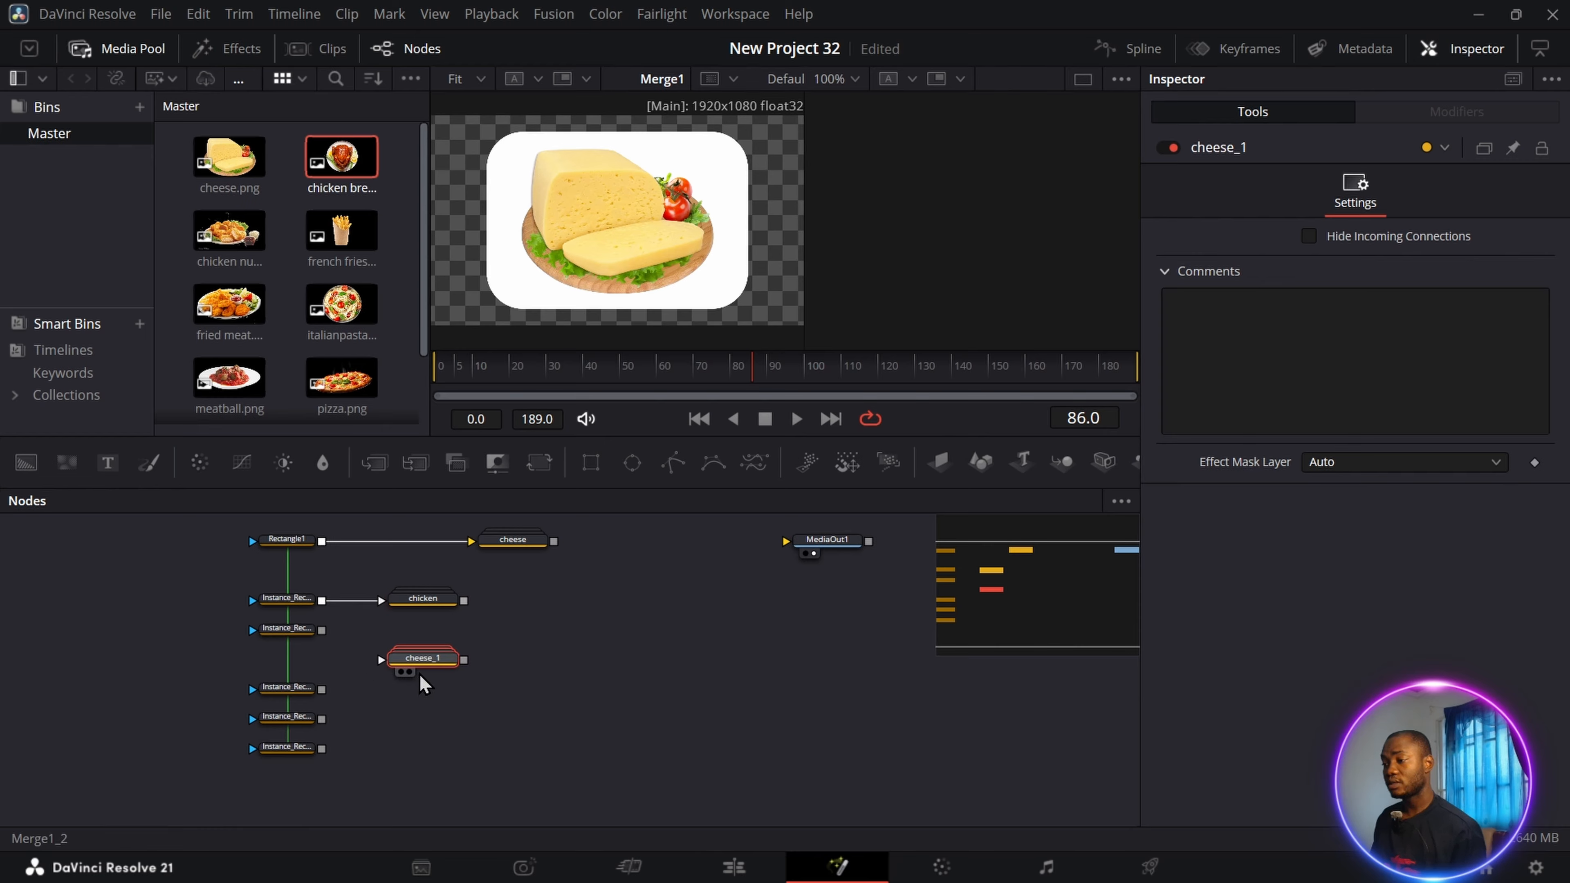
pyautogui.doubleClick(422, 661)
pyautogui.scroll(-3, 244, 145)
pyautogui.moveTo(232, 368); pyautogui.dragTo(470, 671)
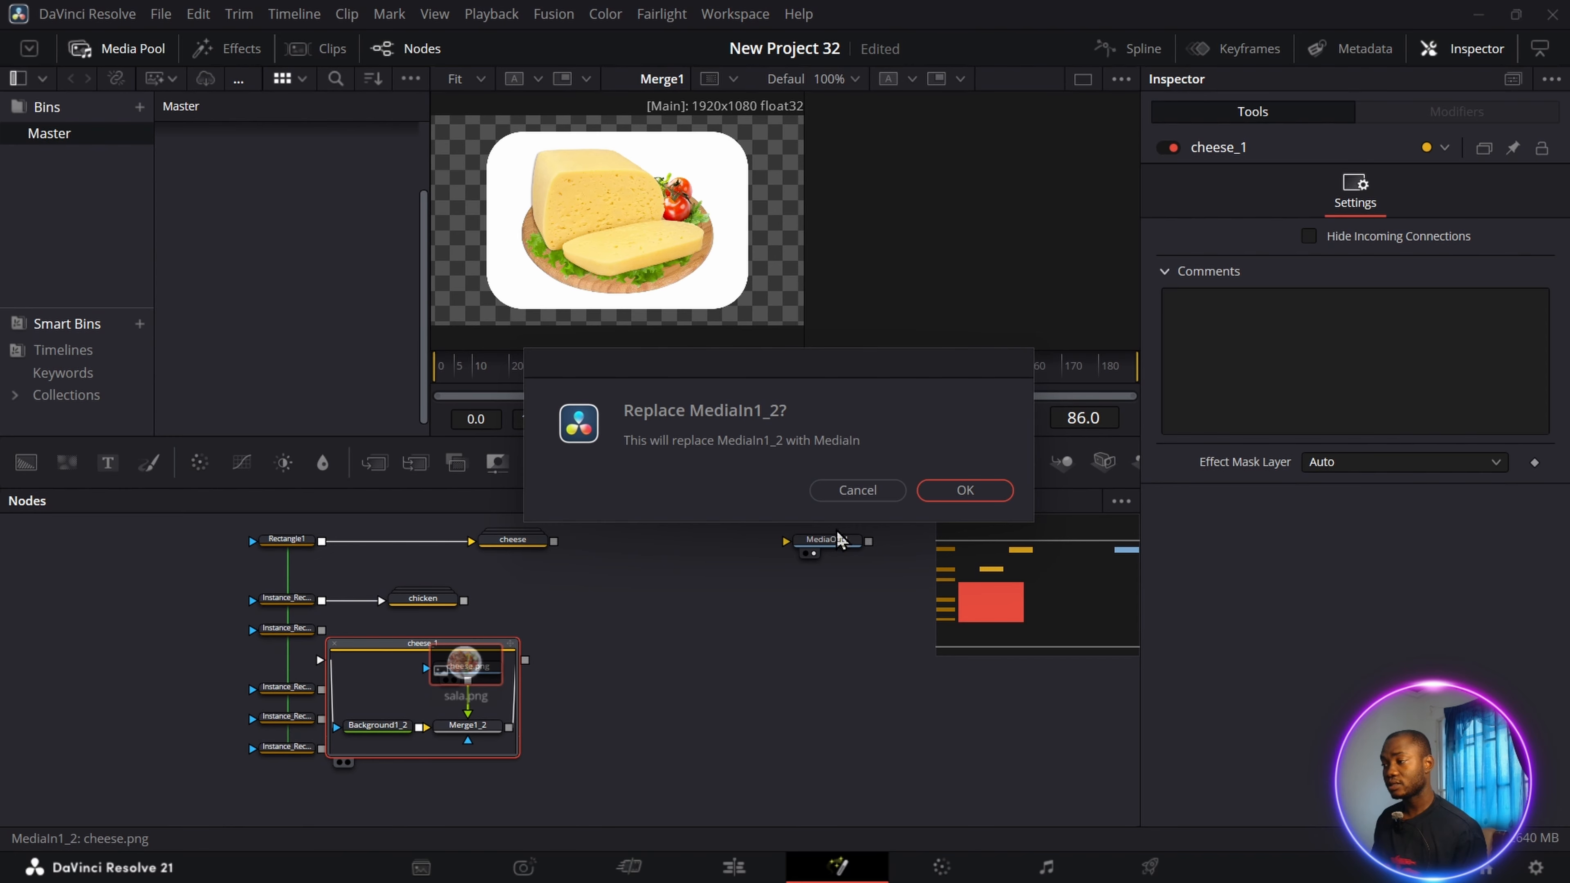
pyautogui.press('Return')
pyautogui.click(333, 644)
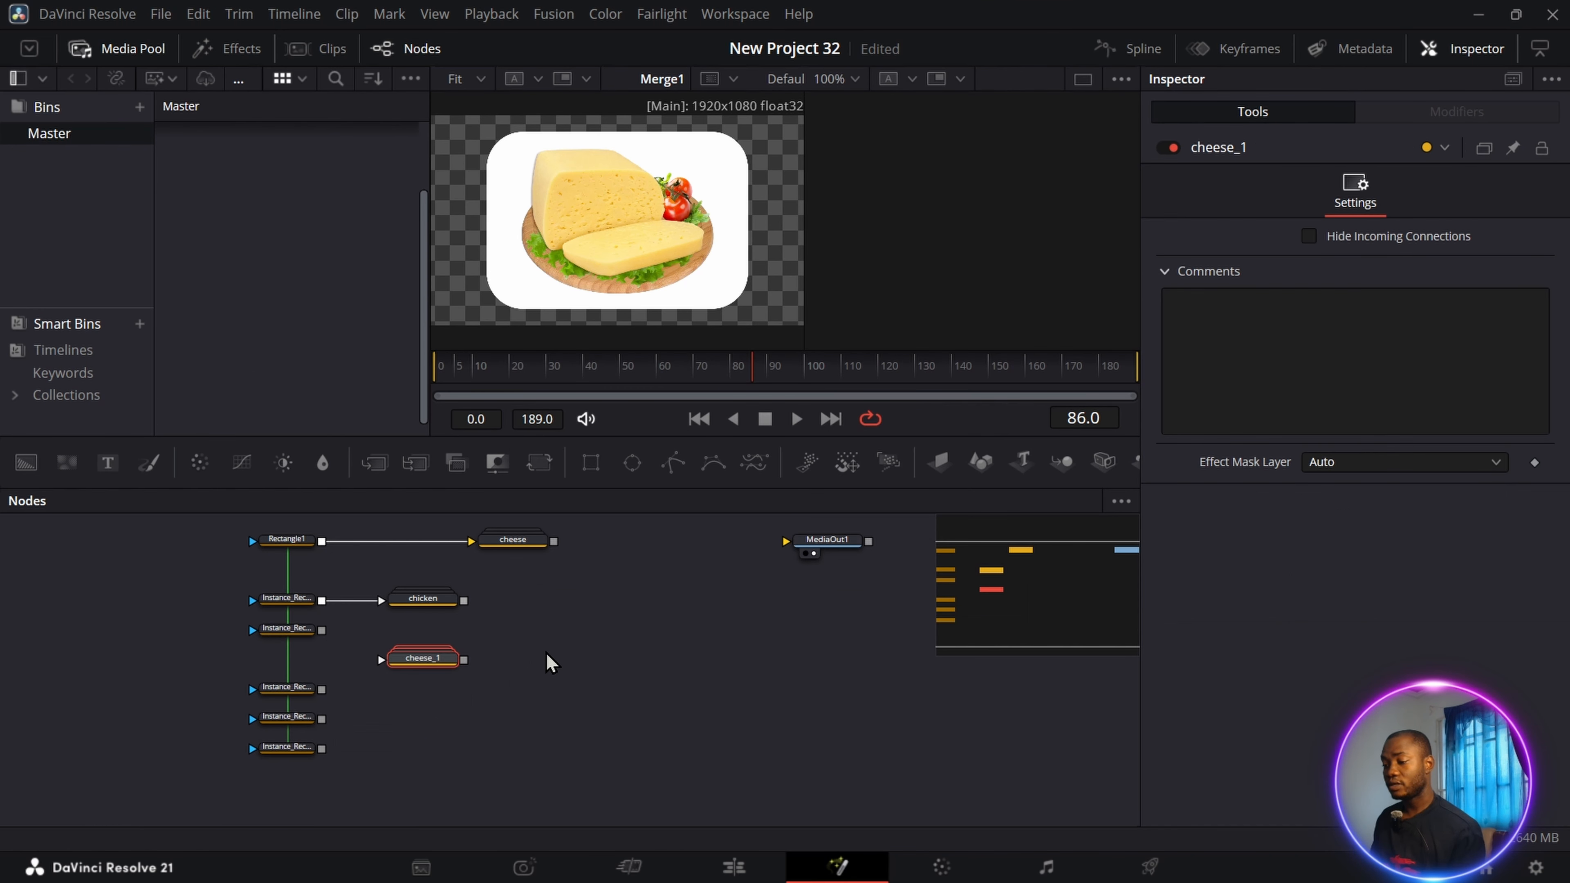
# Rename the group holding sala.png as sala and move it level with the second rectangle instance.
pyautogui.press('F2')
pyautogui.write('sala')
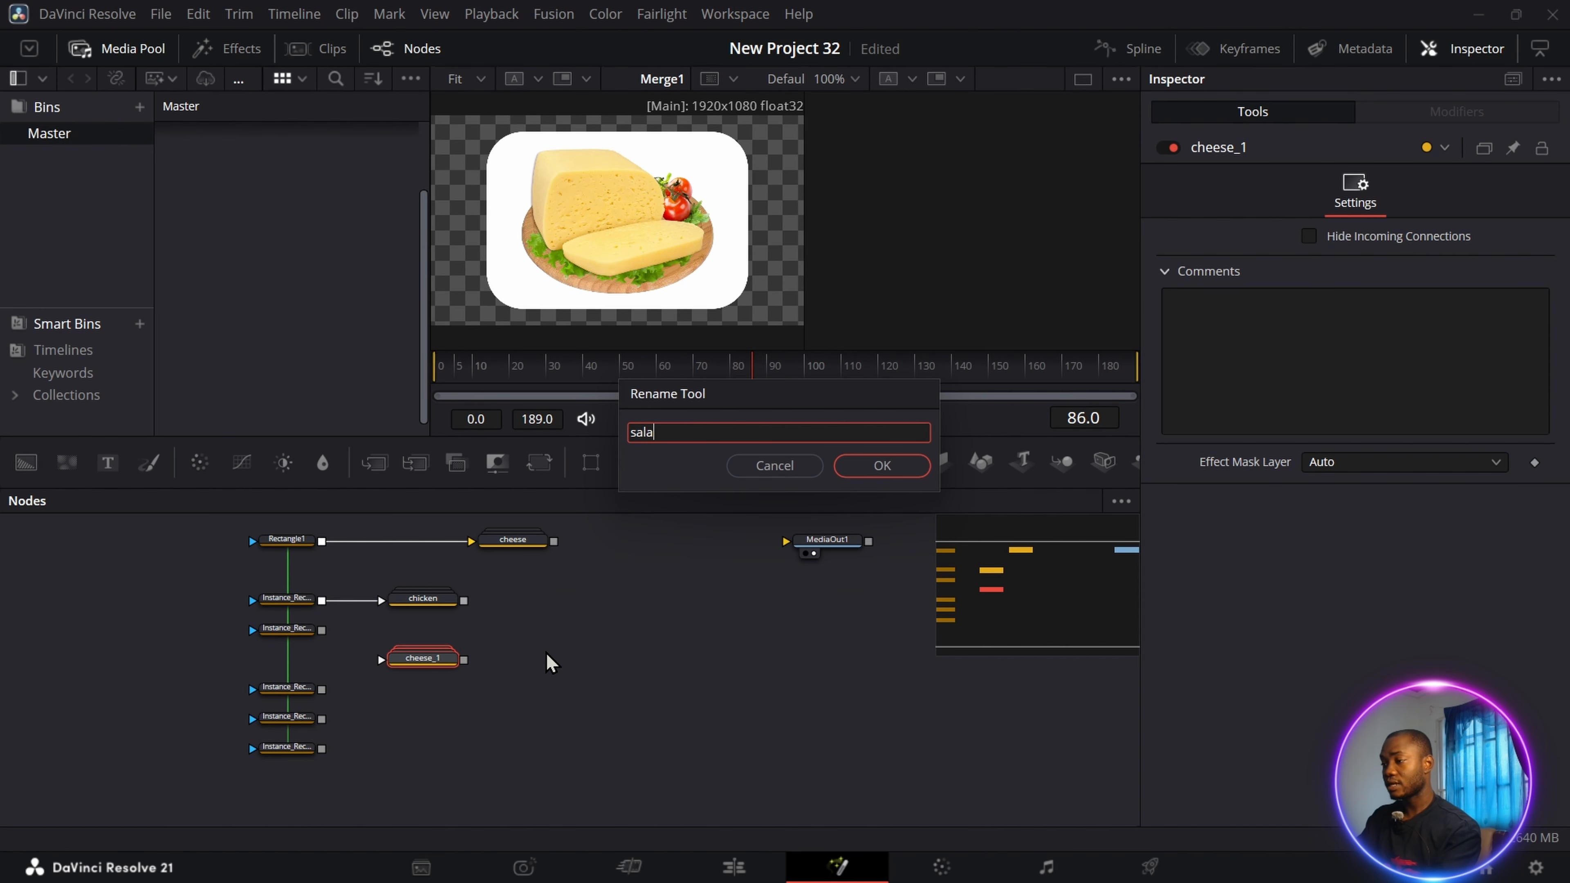
pyautogui.press('Return')
pyautogui.moveTo(423, 661); pyautogui.dragTo(413, 643)
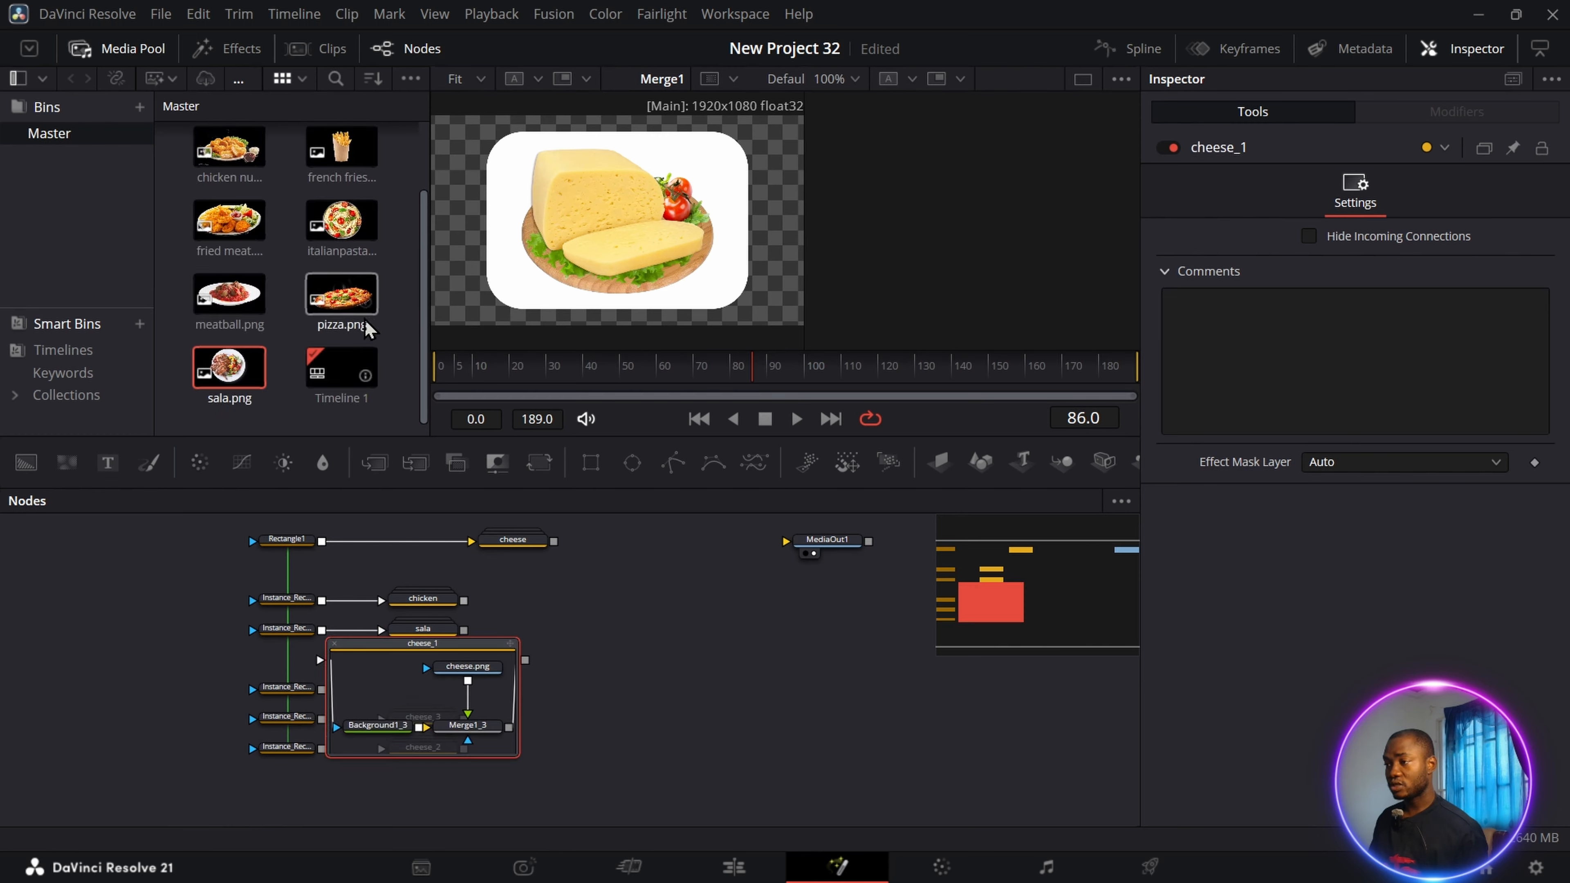
# Replace cheese.png in the next copied group with the Italian pasta image and rename the group as pasta.
pyautogui.scroll(2, 374, 321)
pyautogui.moveTo(370, 313); pyautogui.dragTo(473, 667)
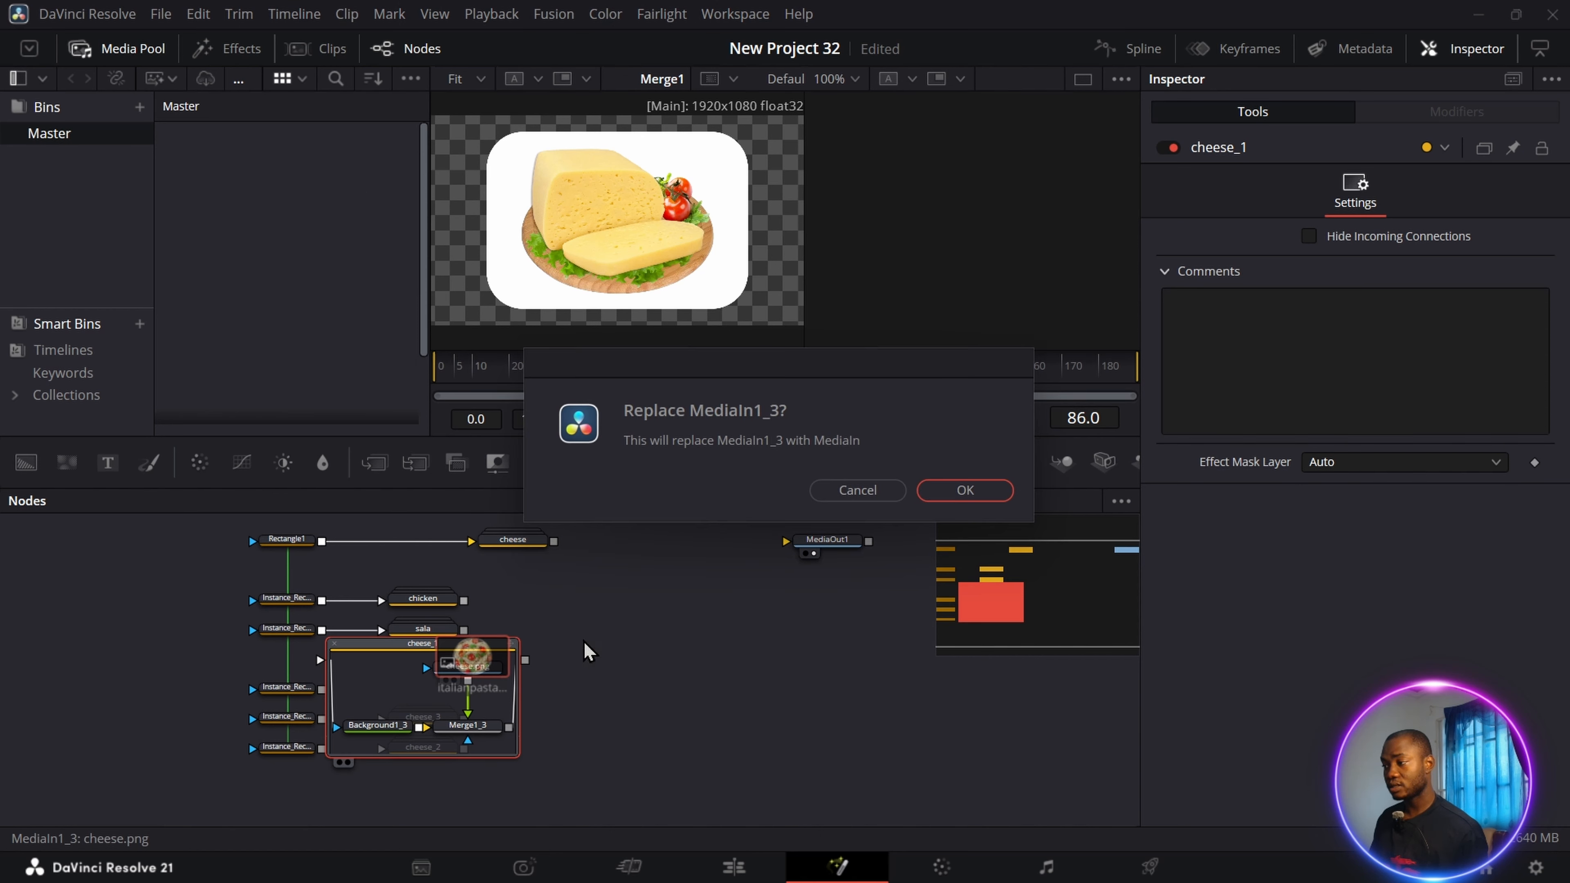
pyautogui.write('pasta')
pyautogui.press('Return')
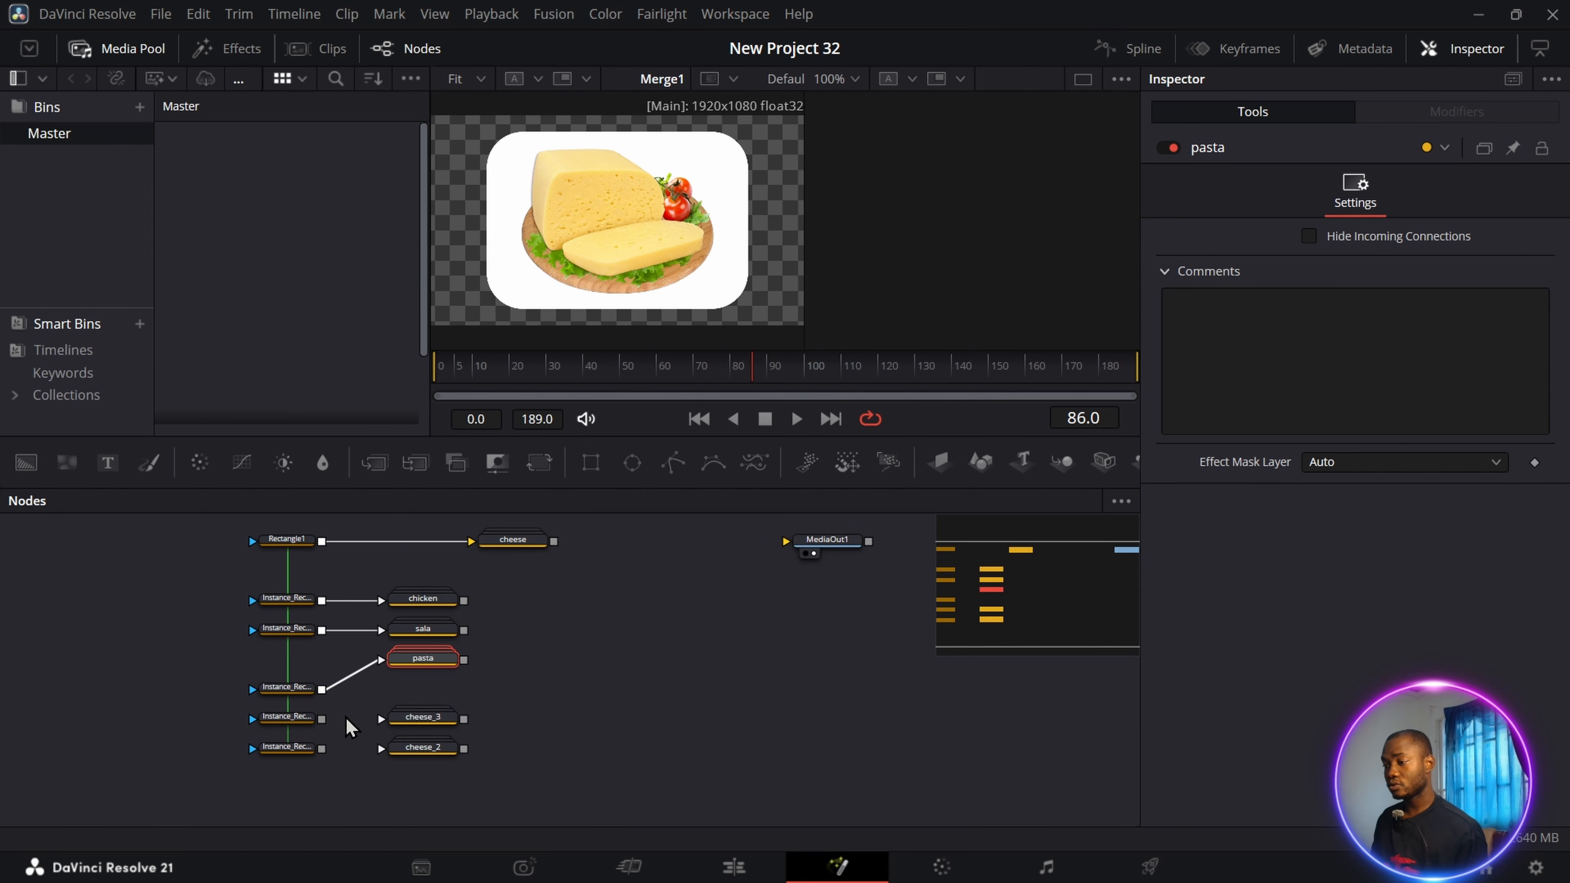
# Connect the last two rectangle instances to the two remaining groups, using french fries.png in the upper one, named french.
pyautogui.moveTo(321, 719); pyautogui.dragTo(426, 724)
pyautogui.click(427, 723)
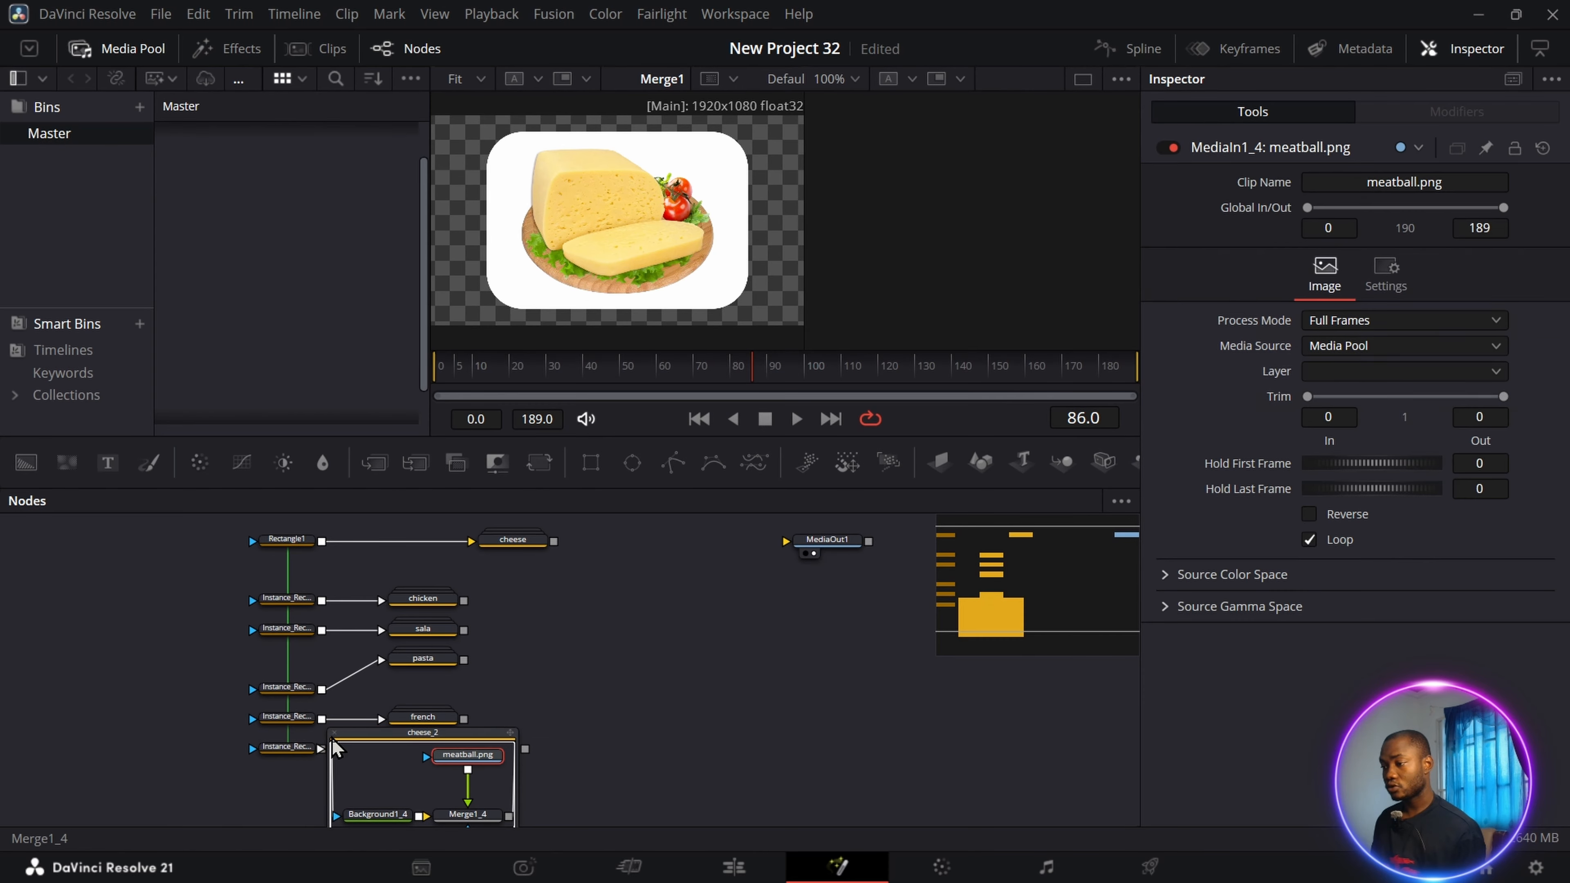
pyautogui.click(335, 733)
pyautogui.moveTo(322, 749); pyautogui.dragTo(423, 749)
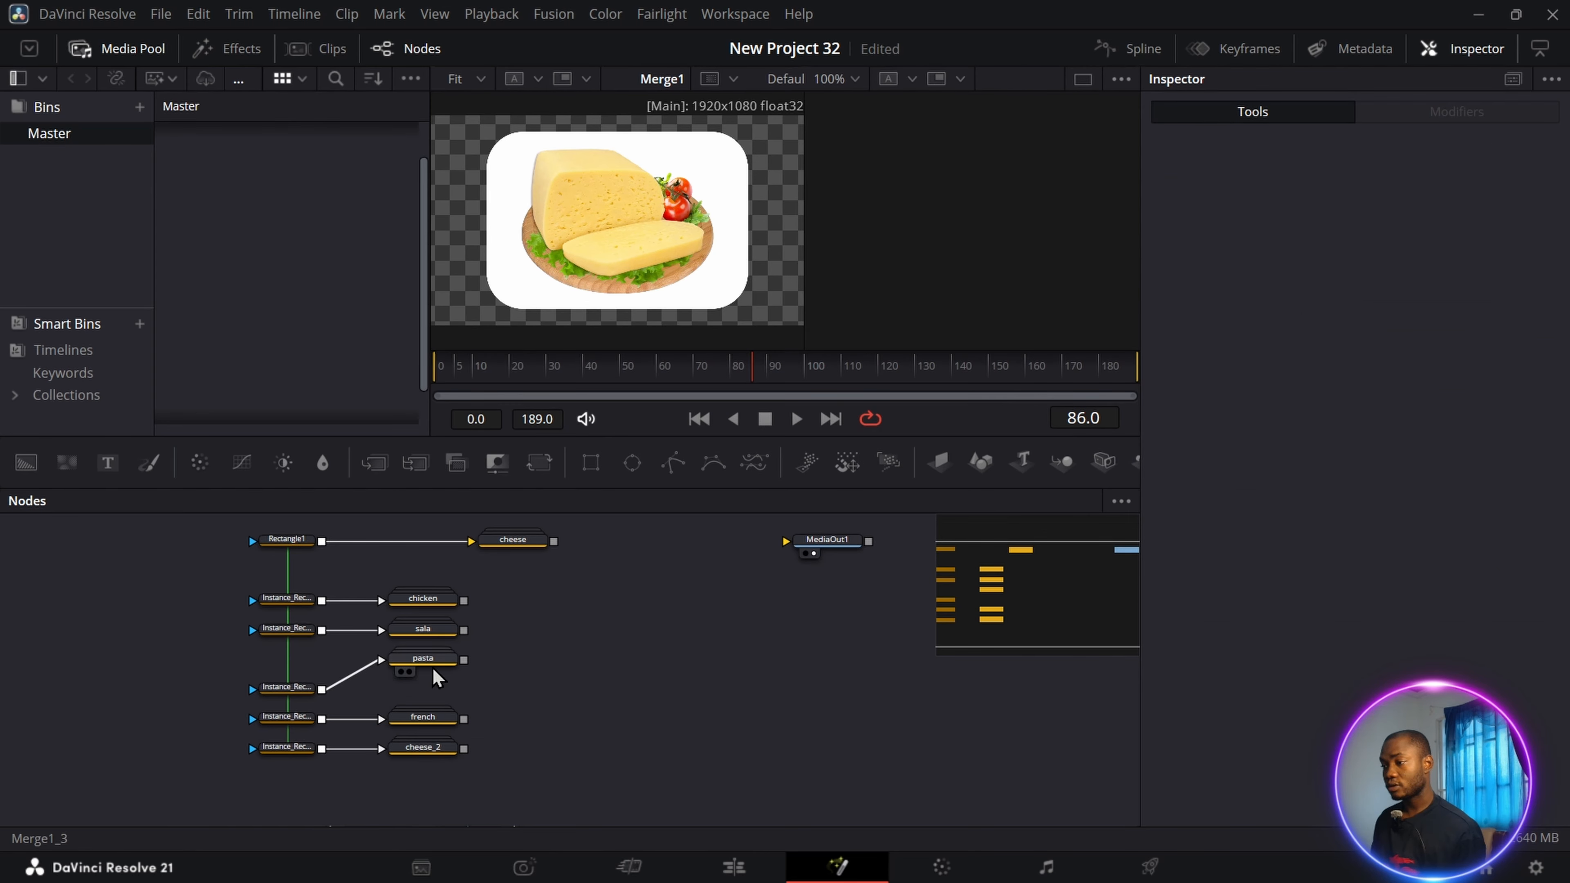
# Line up the pasta group with its rectangle instance and move the cheese group into the column of groups.
pyautogui.moveTo(435, 659); pyautogui.dragTo(435, 686)
pyautogui.moveTo(513, 540); pyautogui.dragTo(423, 540)
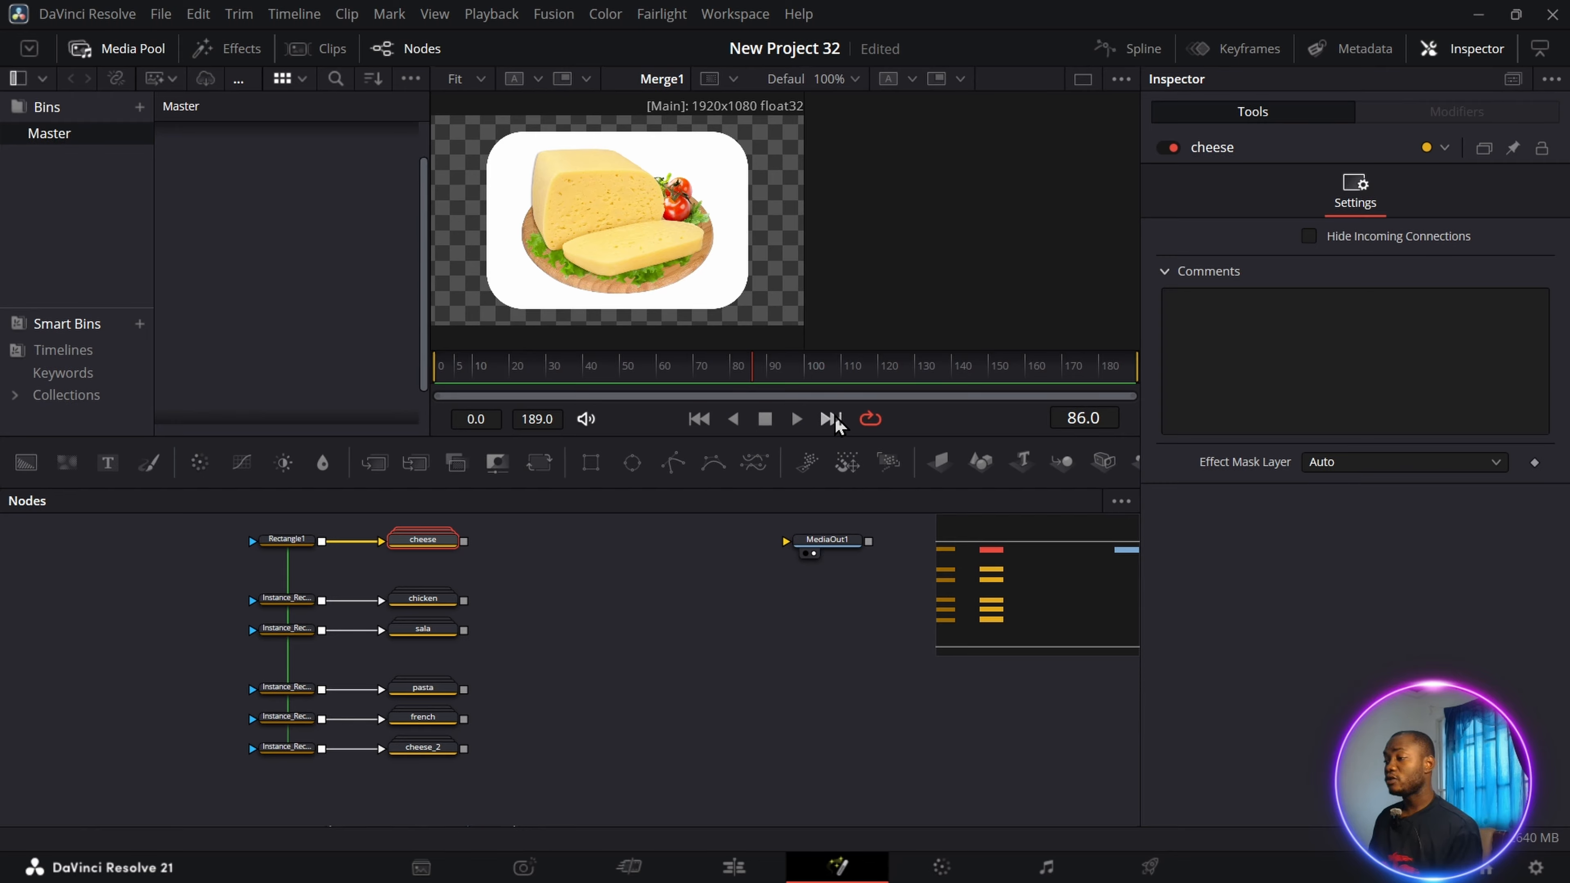
# Add an Image Plane 3D node beside the cheese group and connect the group's output to it.
pyautogui.moveTo(945, 470); pyautogui.dragTo(558, 560)
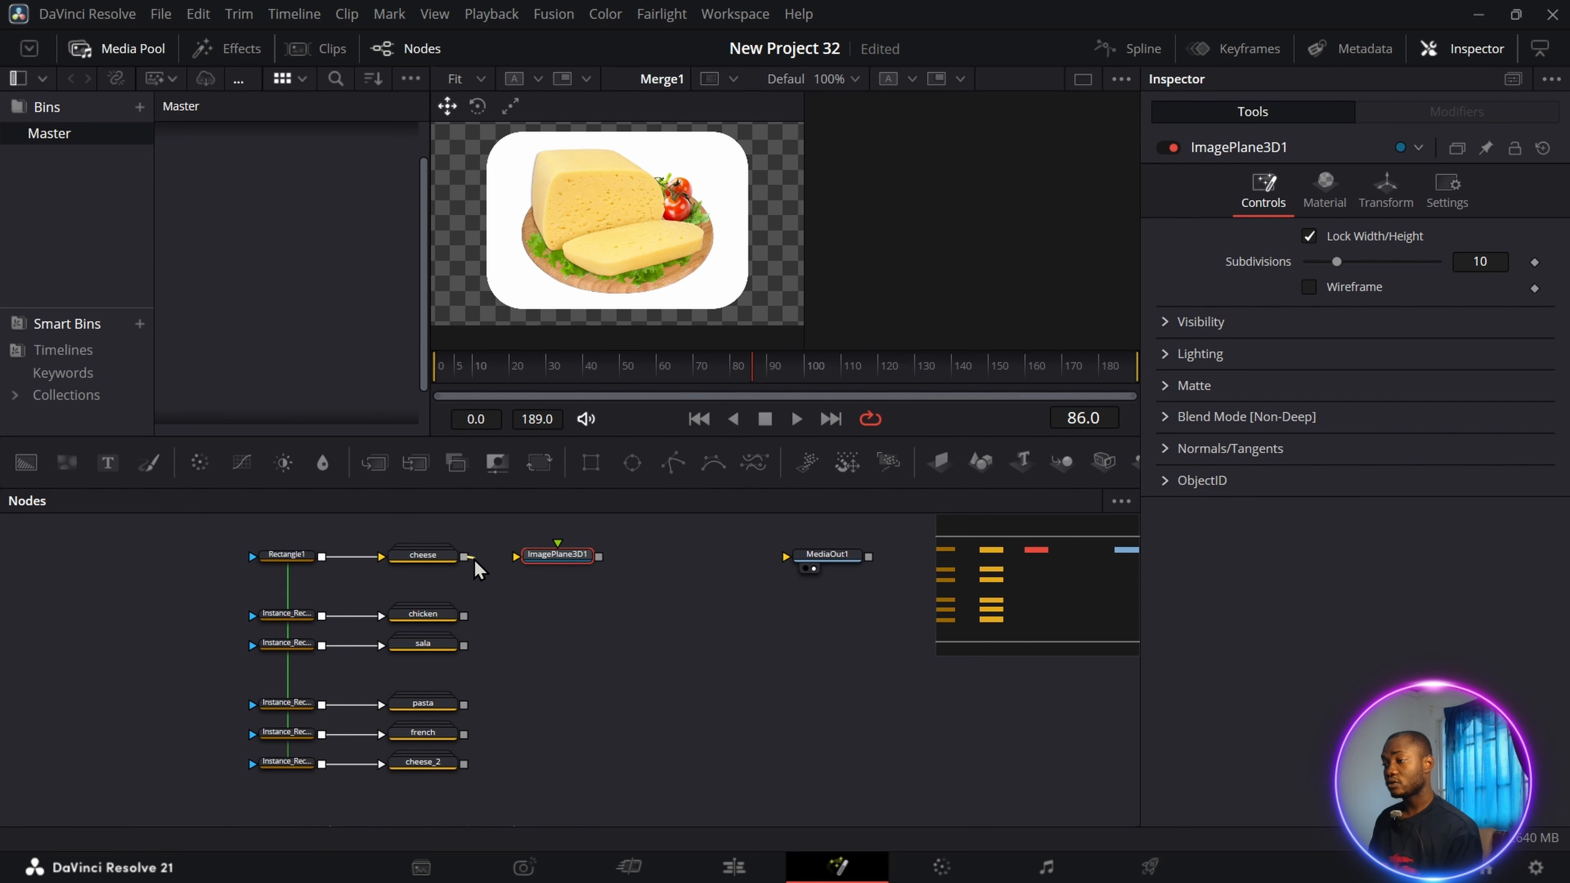
pyautogui.moveTo(470, 560); pyautogui.dragTo(570, 558)
pyautogui.click(568, 566)
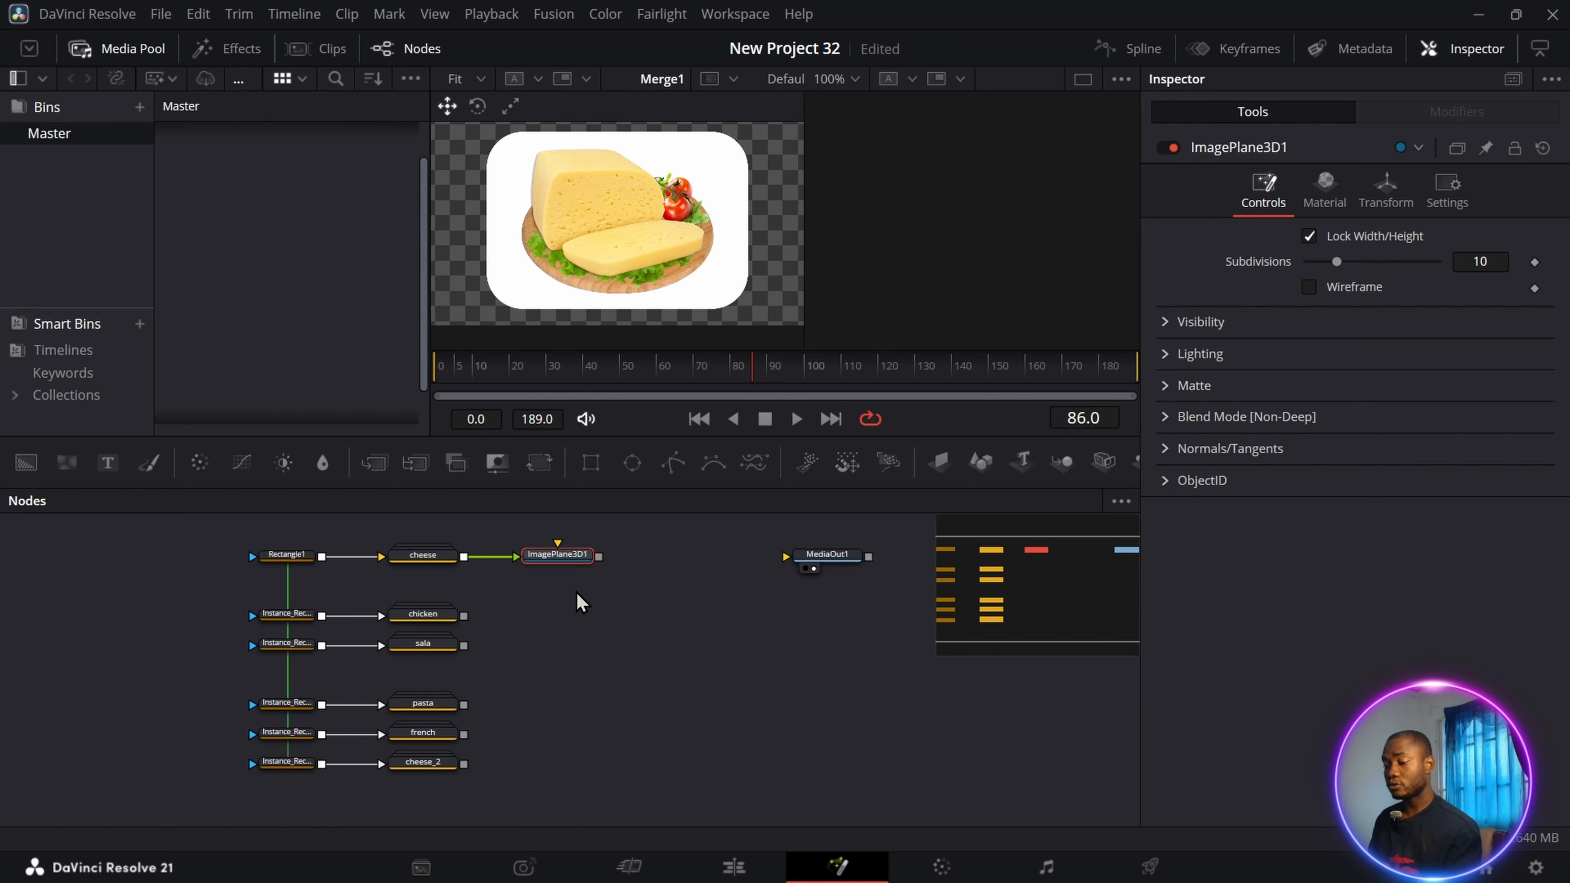
# Paste five instances of the Image Plane 3D node in a column below the original.
pyautogui.rightClick(544, 598)
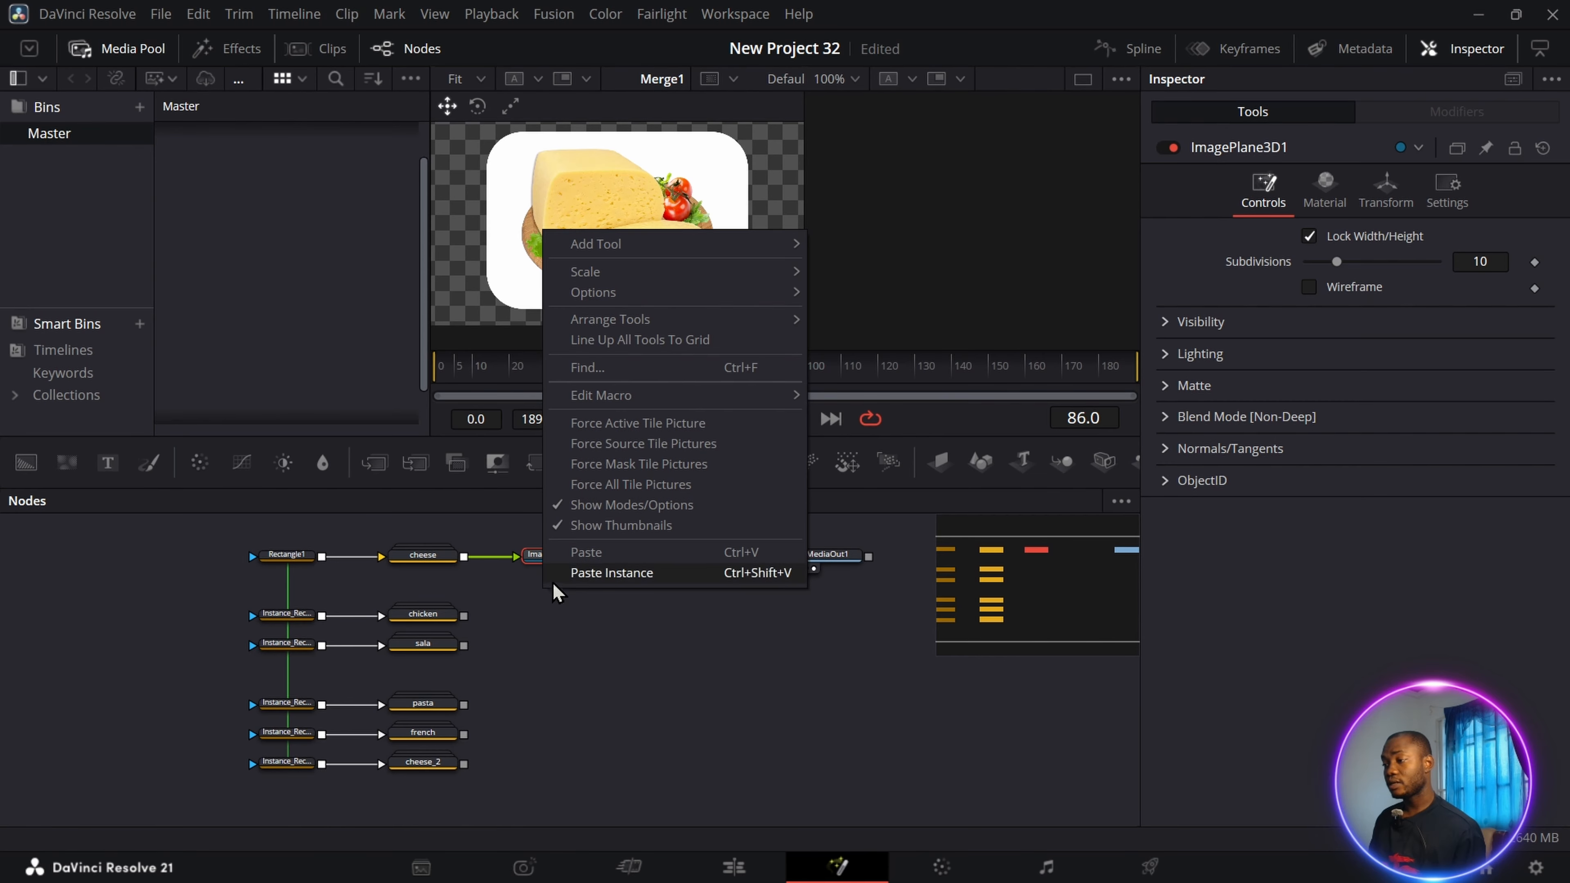
pyautogui.click(615, 575)
pyautogui.rightClick(549, 656)
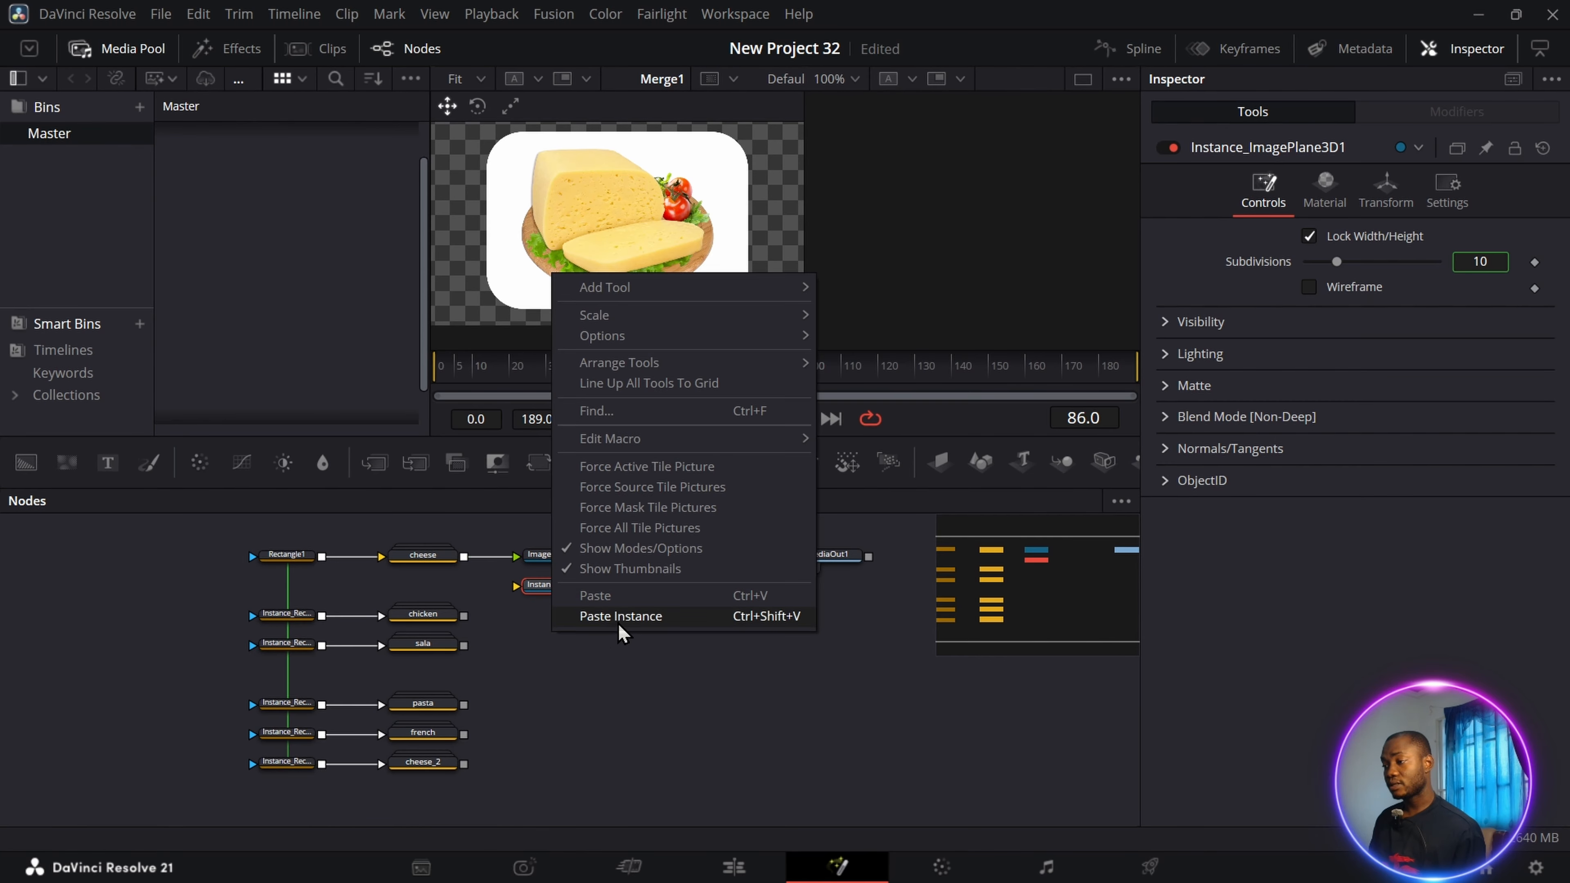
pyautogui.click(621, 634)
pyautogui.rightClick(551, 686)
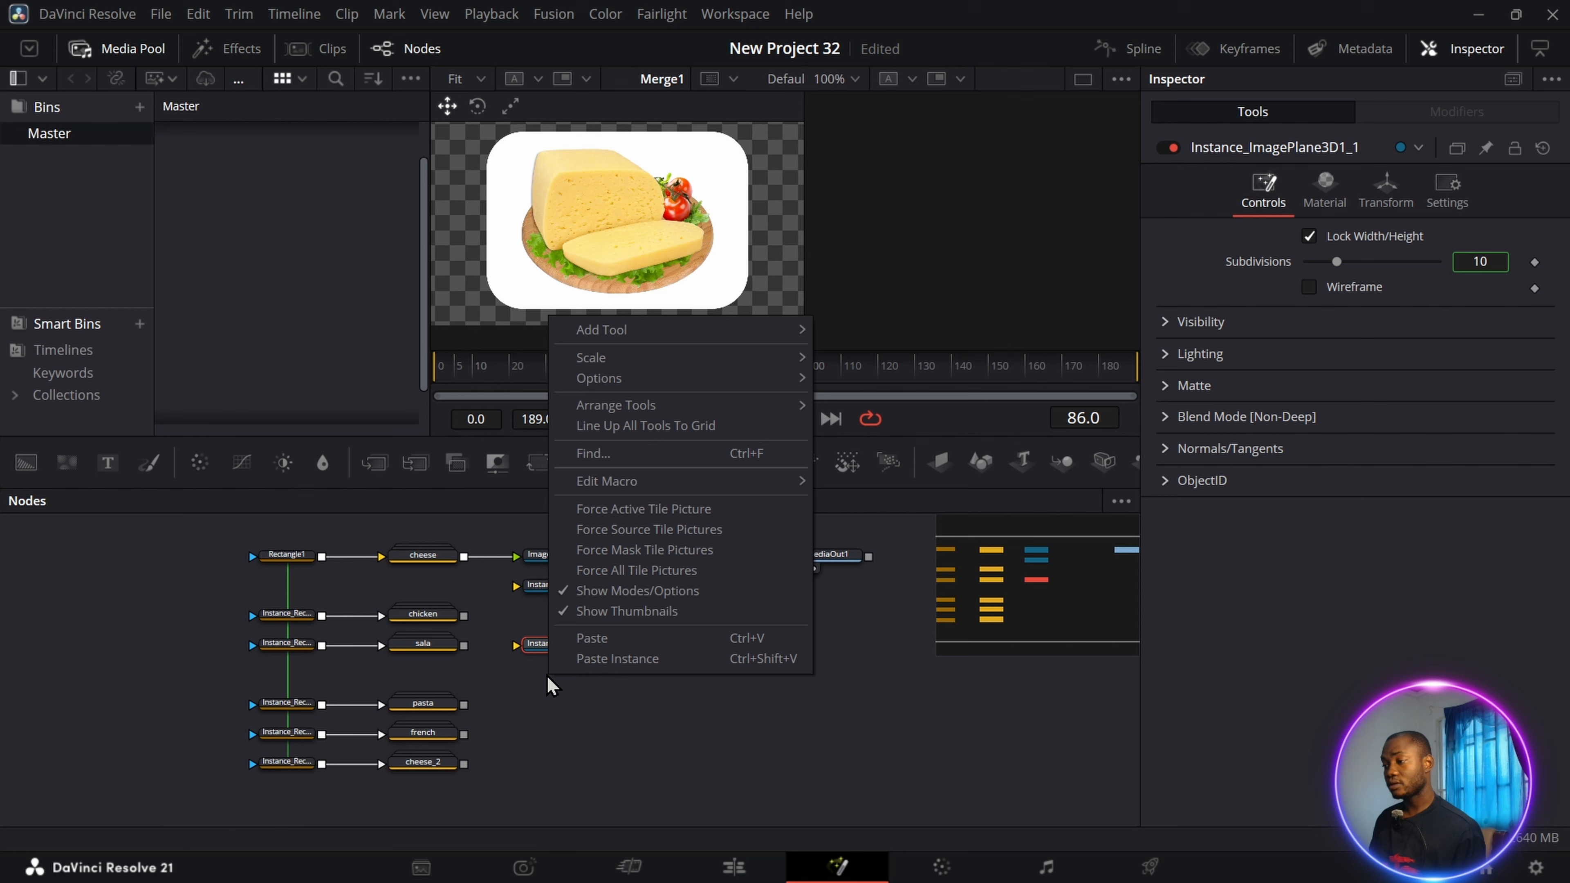
pyautogui.click(622, 660)
pyautogui.rightClick(559, 719)
pyautogui.click(612, 700)
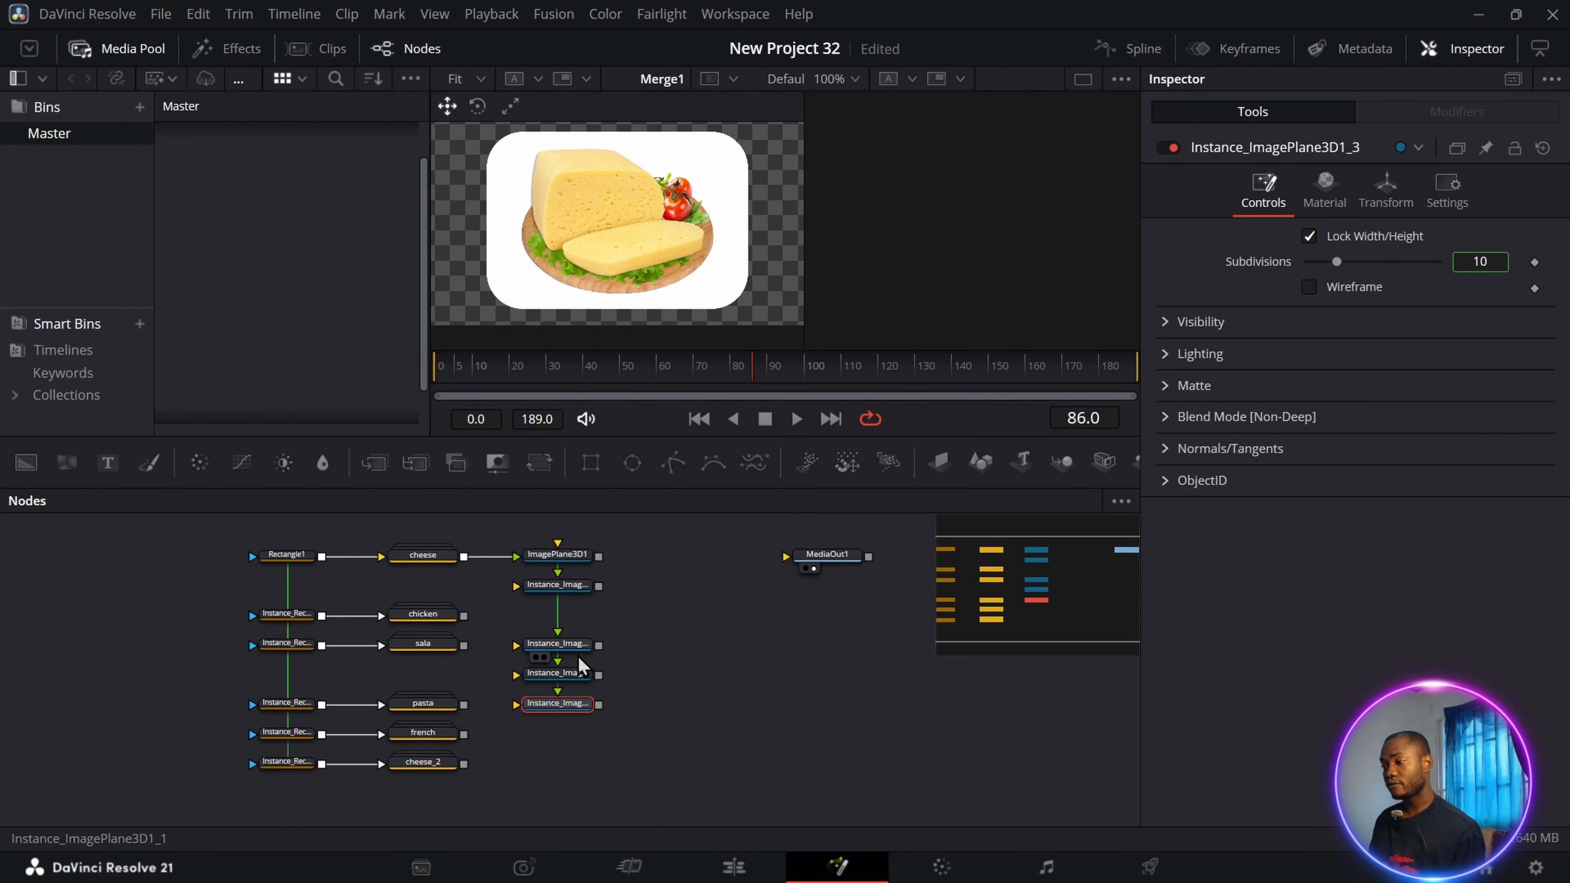
pyautogui.hotkey('ctrl', 'shift', 'v')
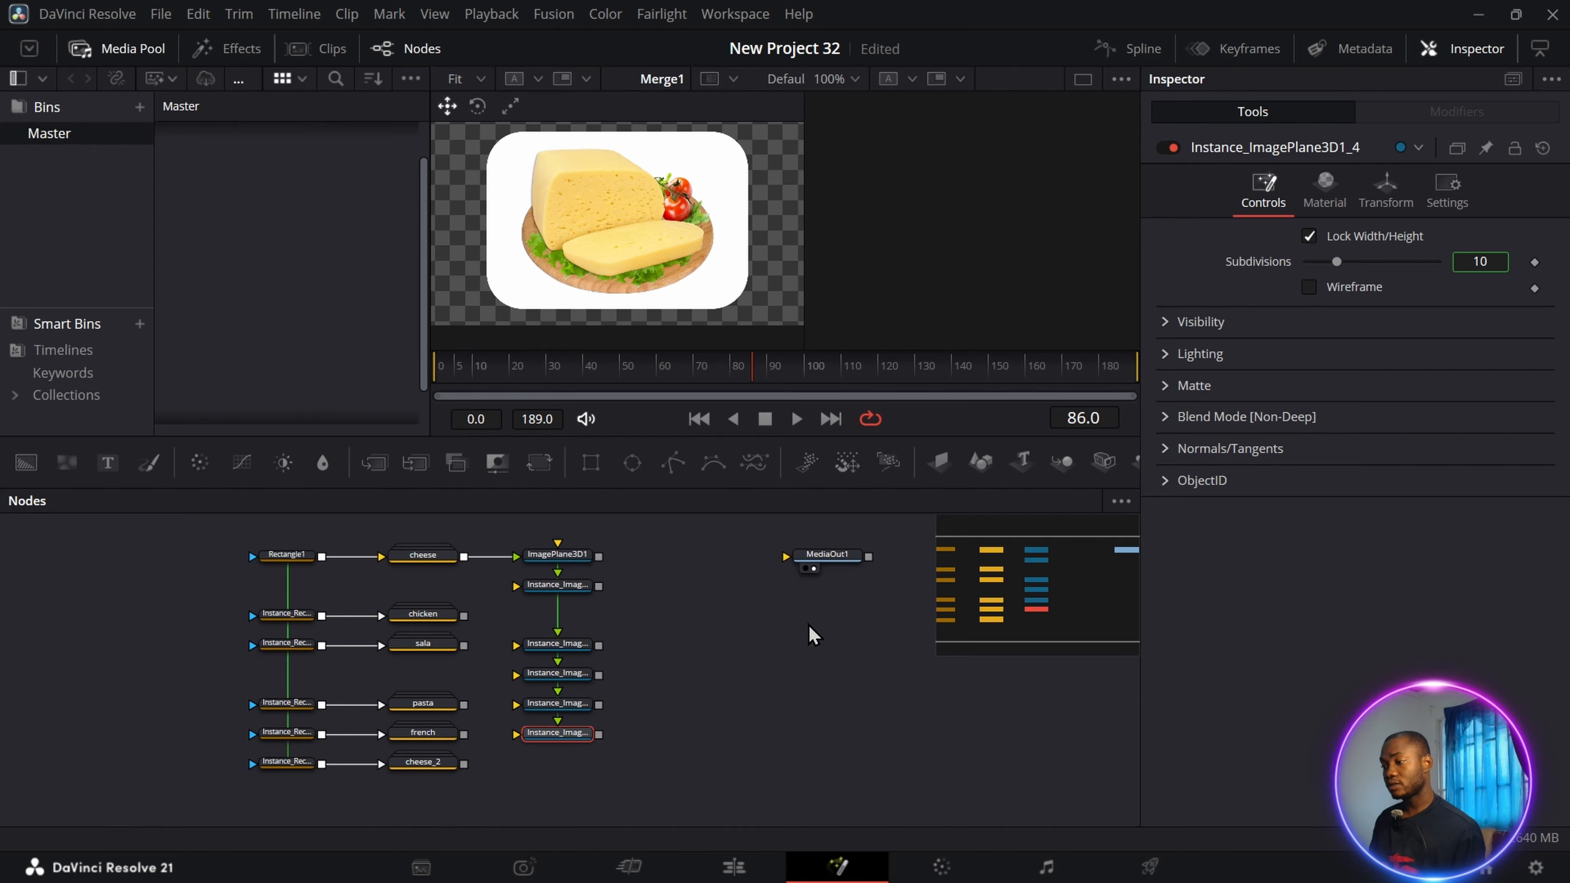
# Align the image plane instances with the food groups and connect each group to its own instance.
pyautogui.click(558, 586)
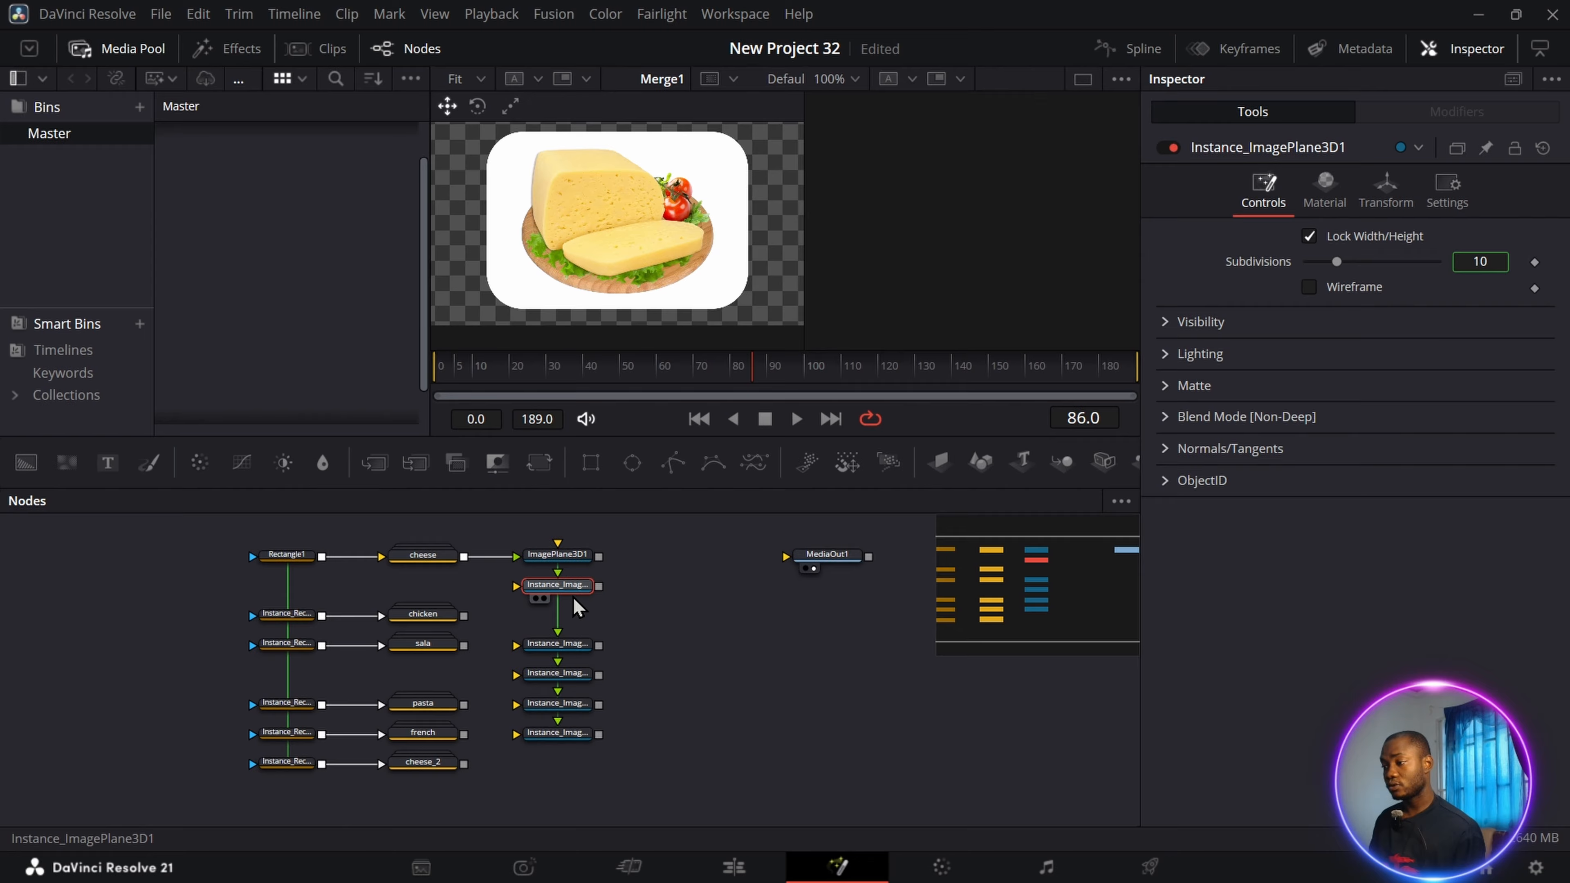
pyautogui.moveTo(566, 588); pyautogui.dragTo(564, 618)
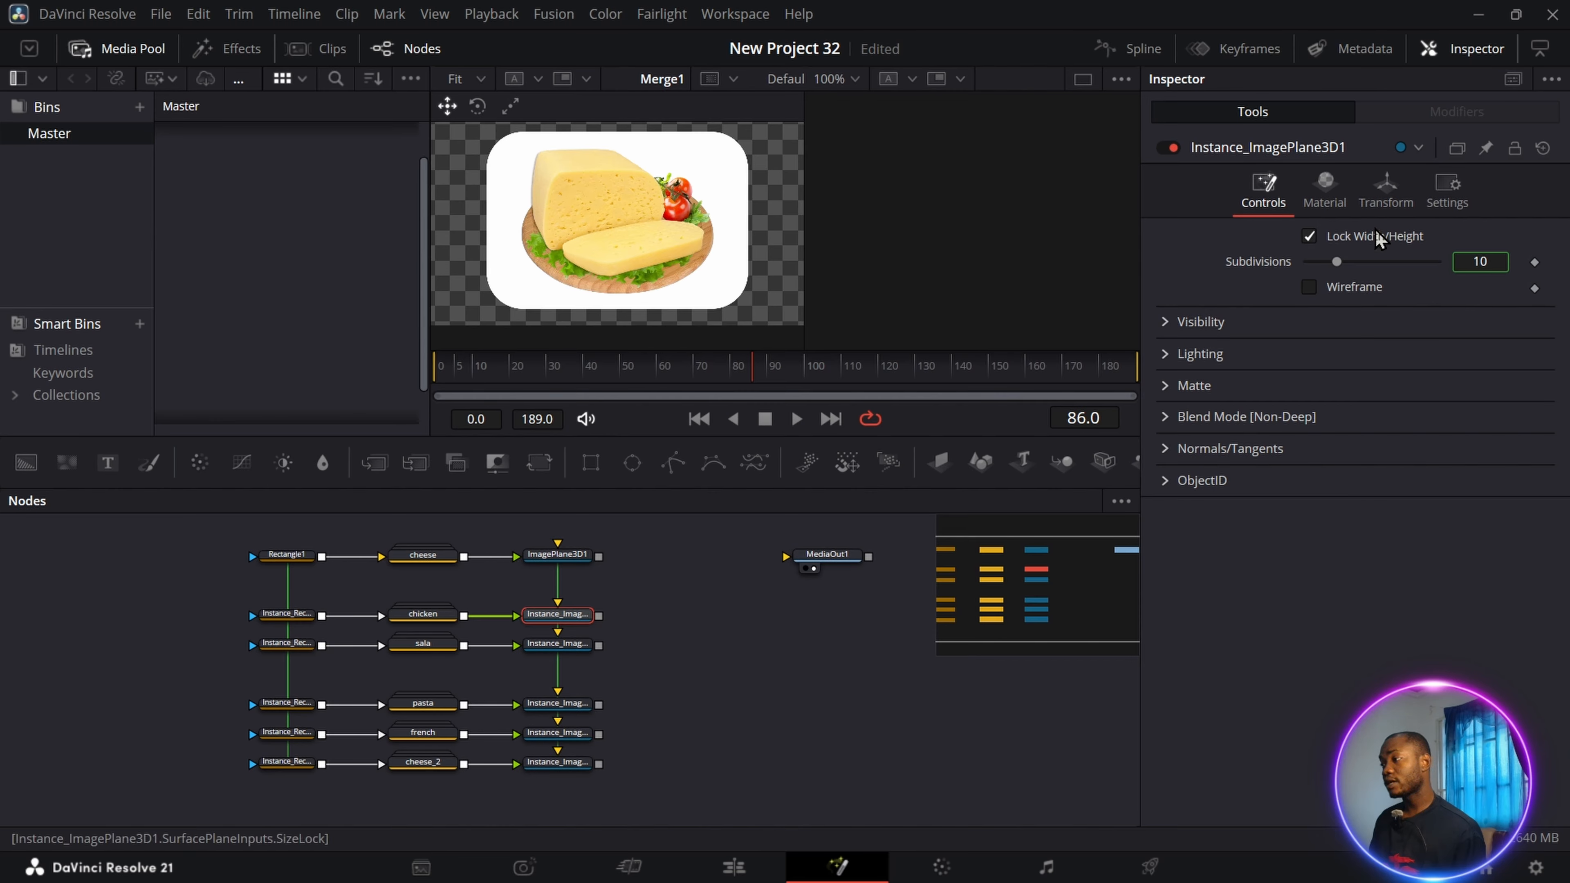
# Open the transform settings of the chicken group's image plane instance at its Y rotation.
pyautogui.click(1390, 210)
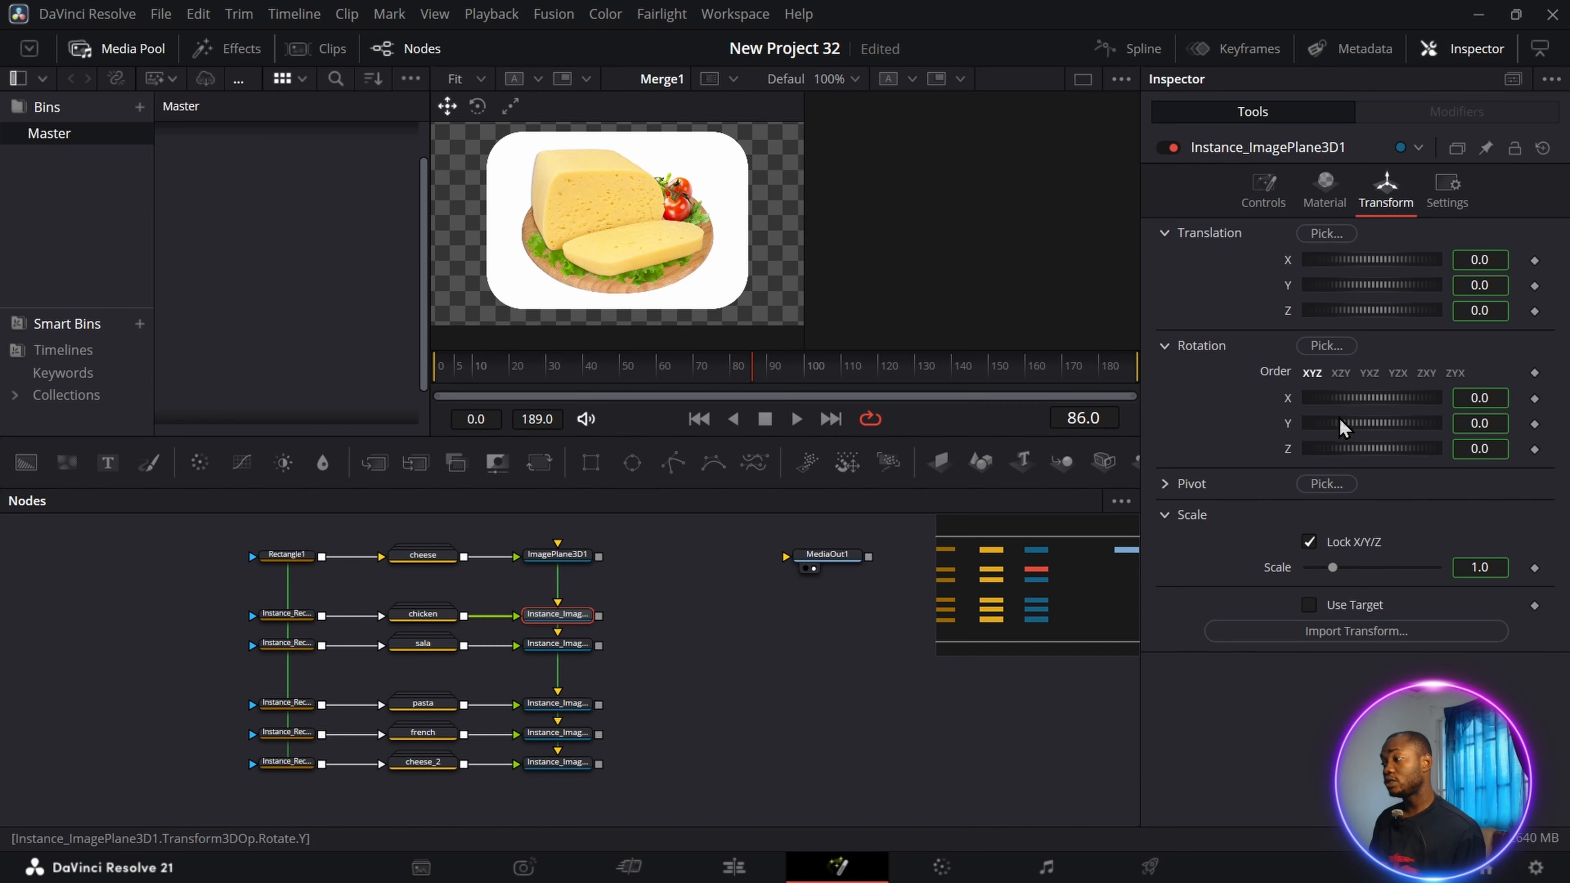
pyautogui.click(1496, 426)
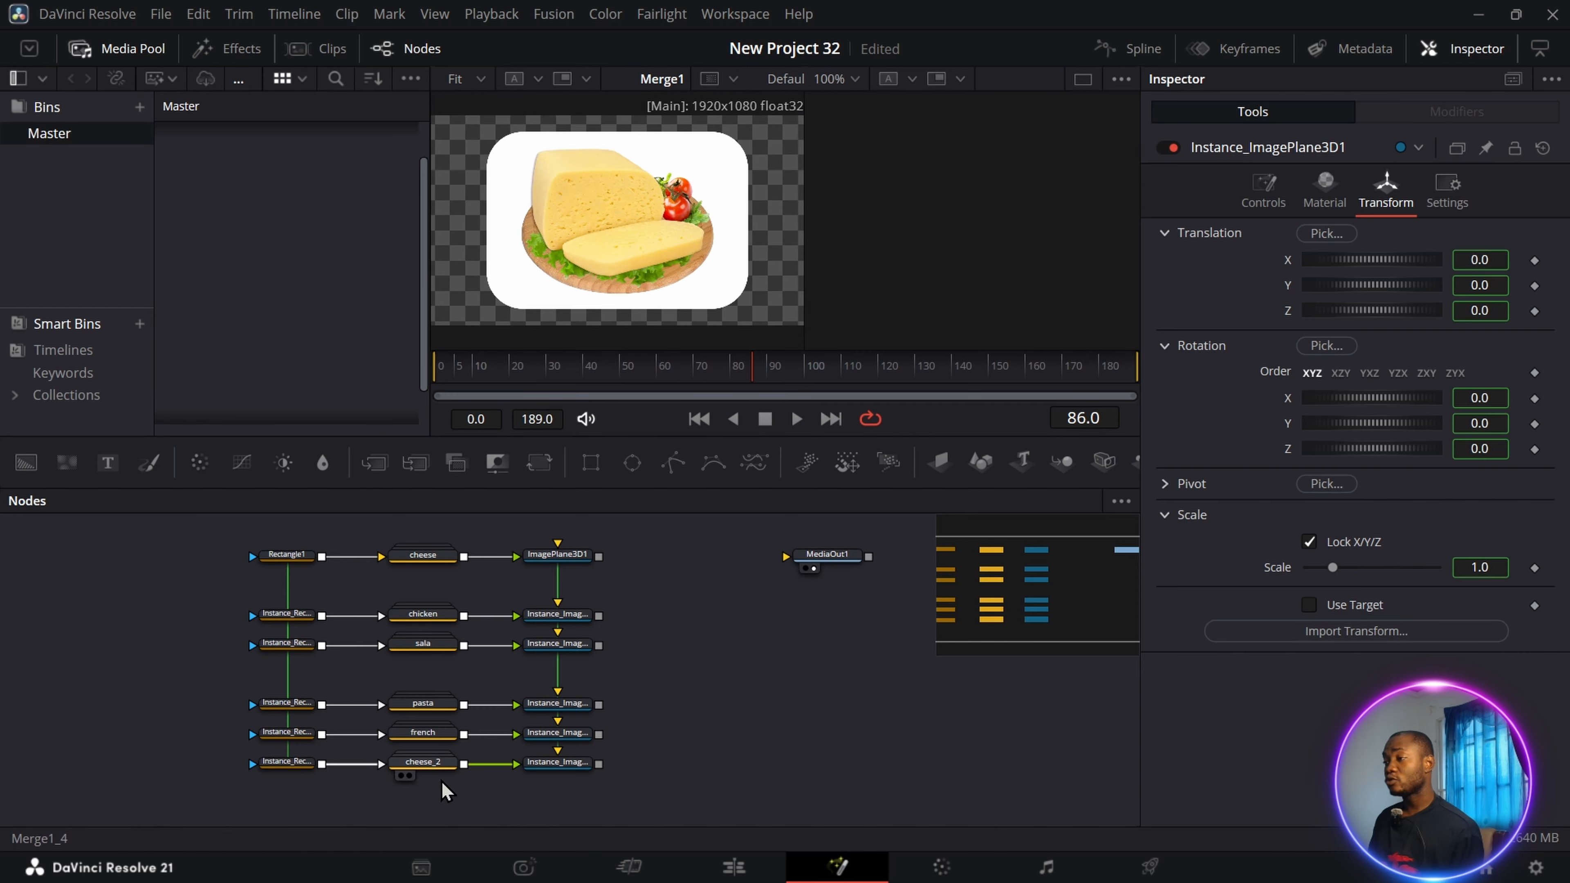
# Preview the cheese, chicken, sala, pasta and french groups one by one to check how each image fits its card.
pyautogui.click(432, 558)
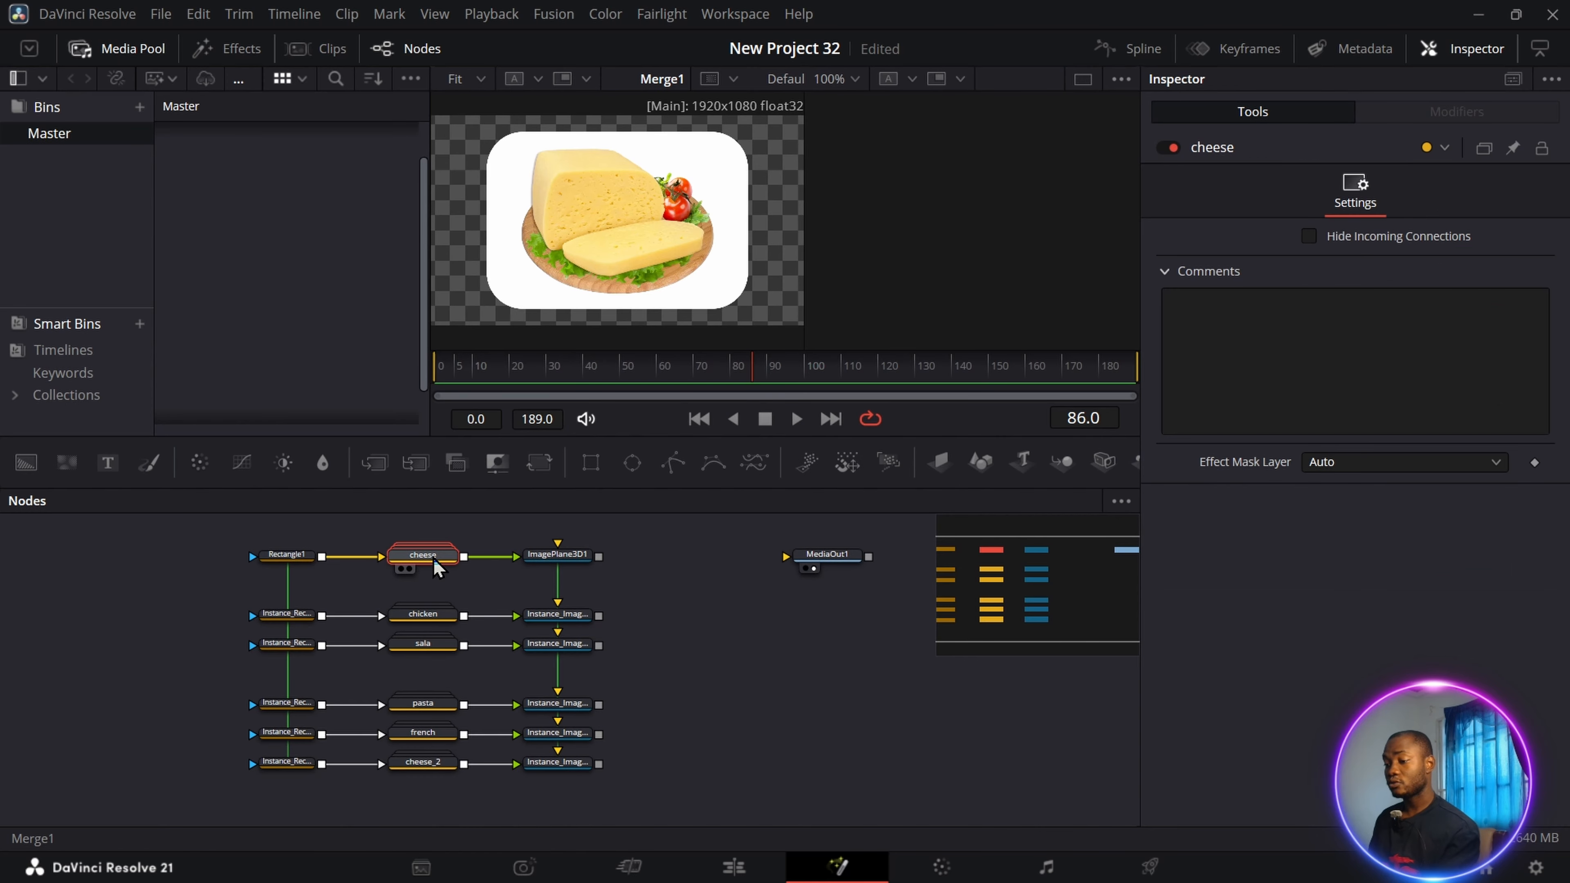
pyautogui.click(432, 620)
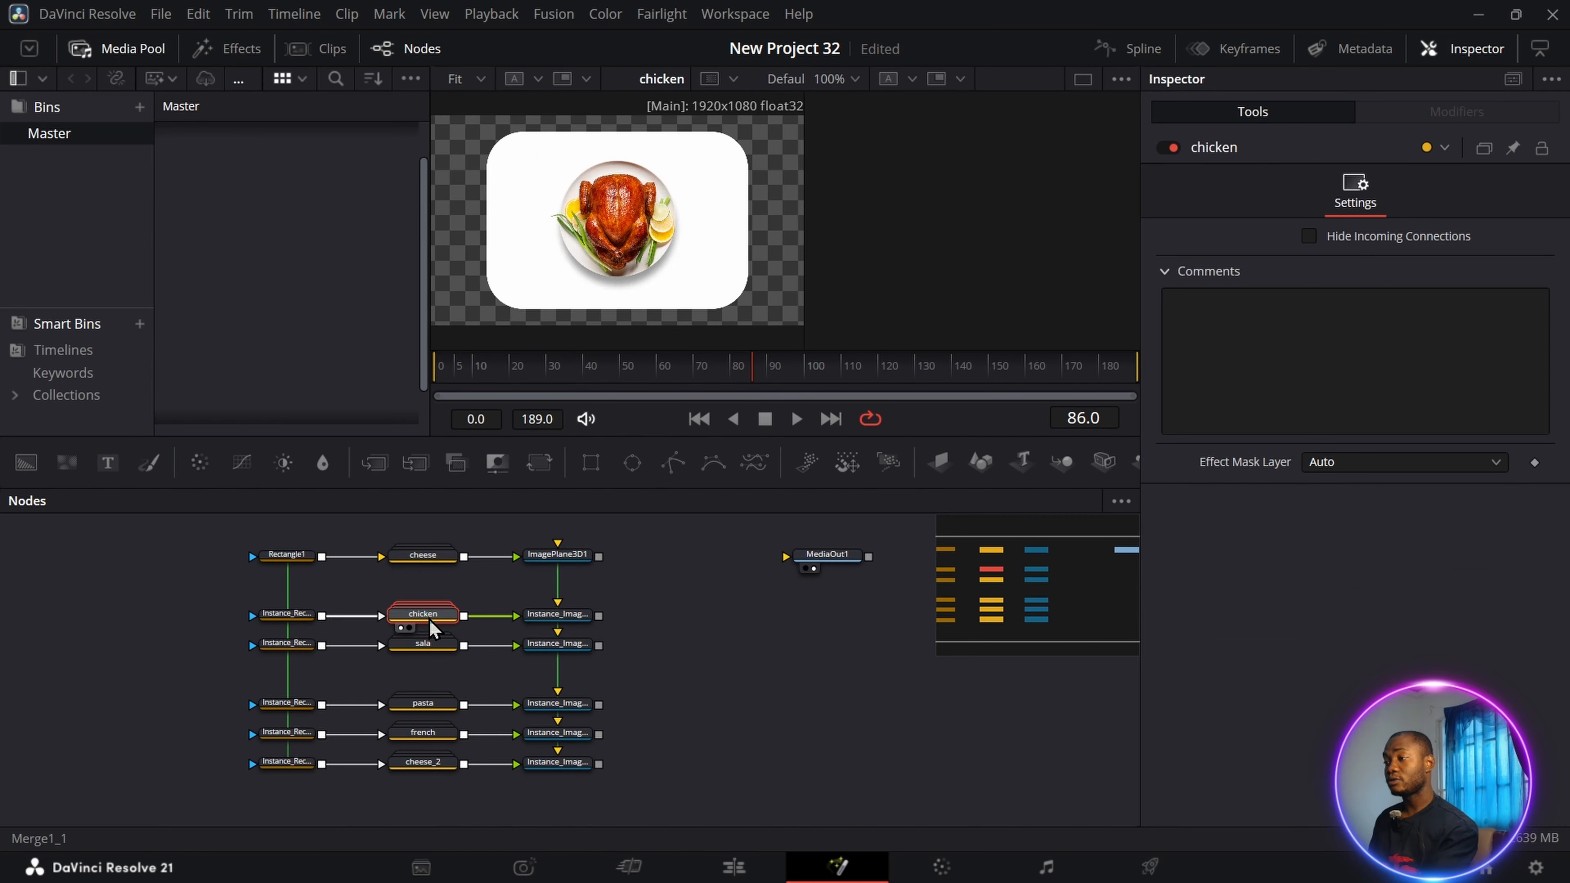
pyautogui.click(426, 645)
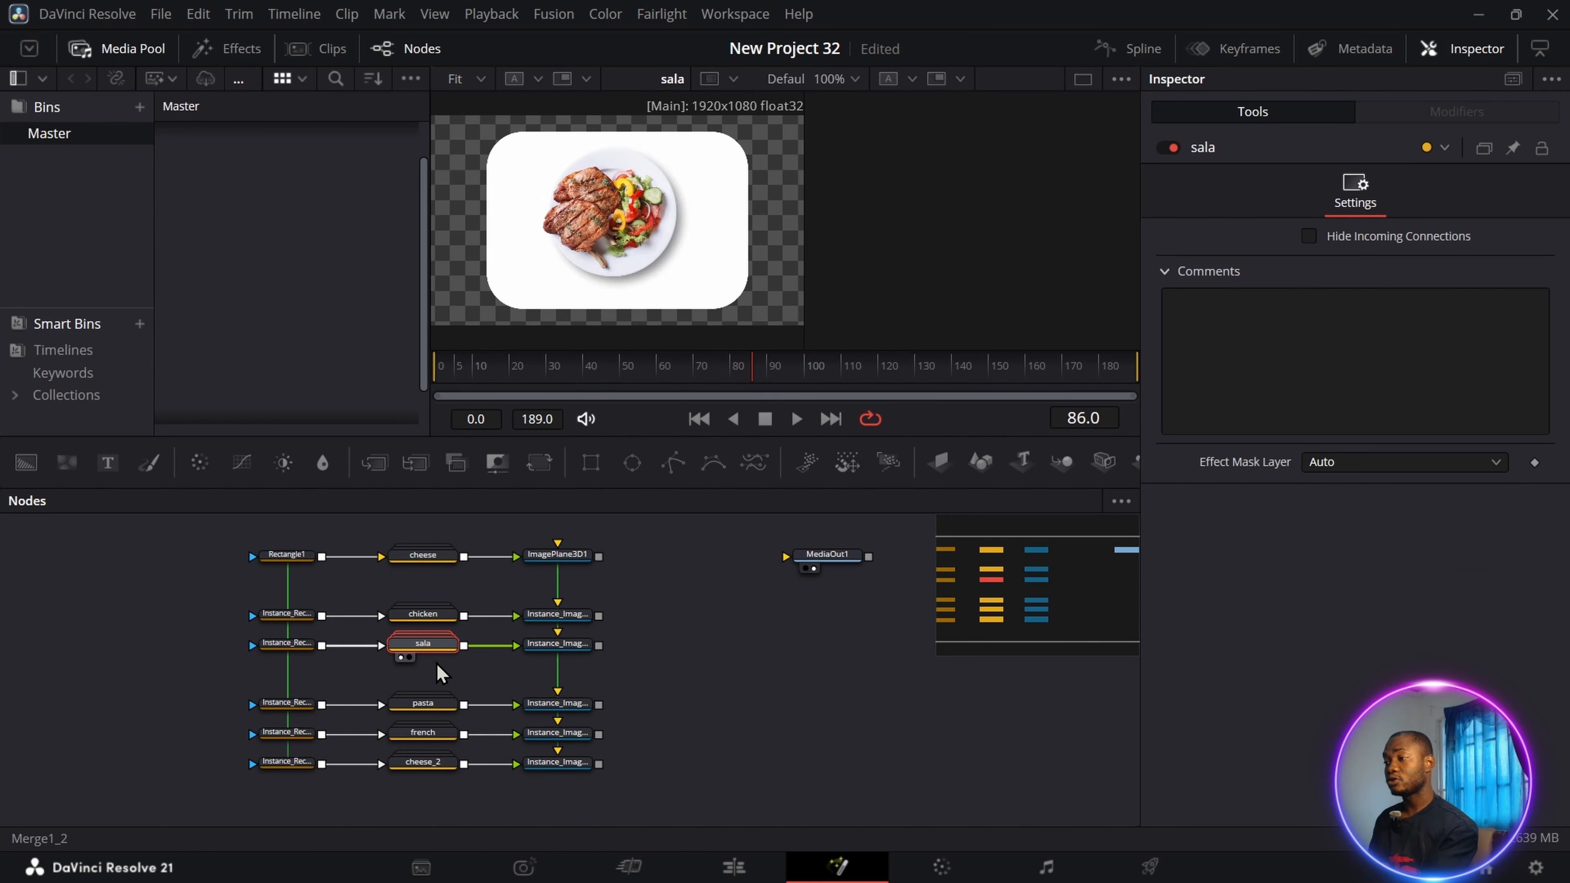
pyautogui.click(434, 708)
pyautogui.click(425, 736)
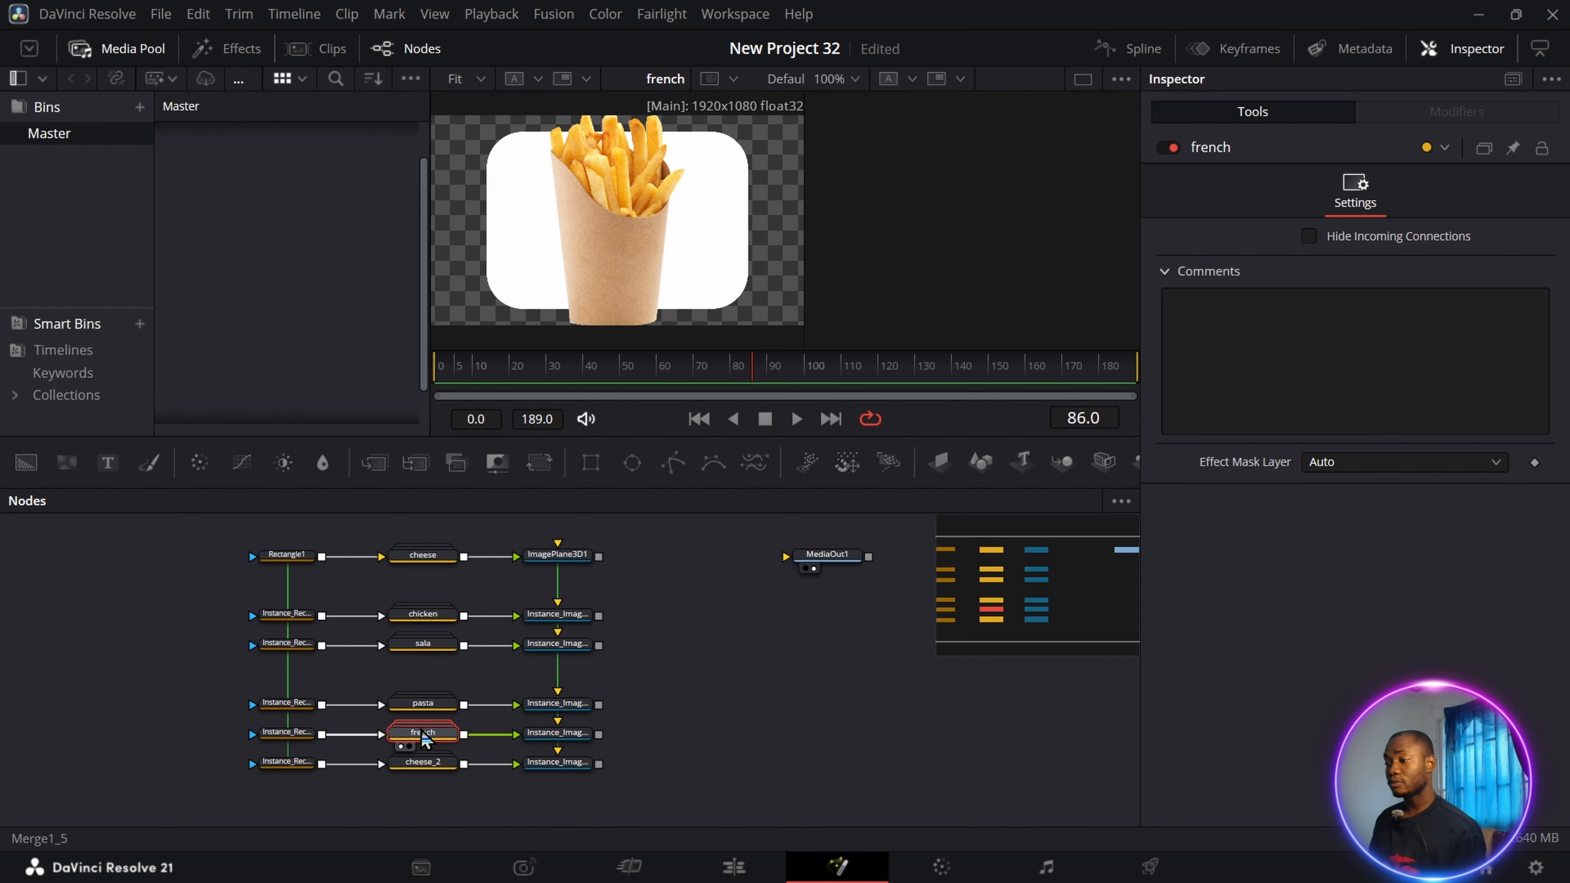
# Reduce the merge size inside the french group until the fries fit within the white card, and collapse the group.
pyautogui.doubleClick(426, 739)
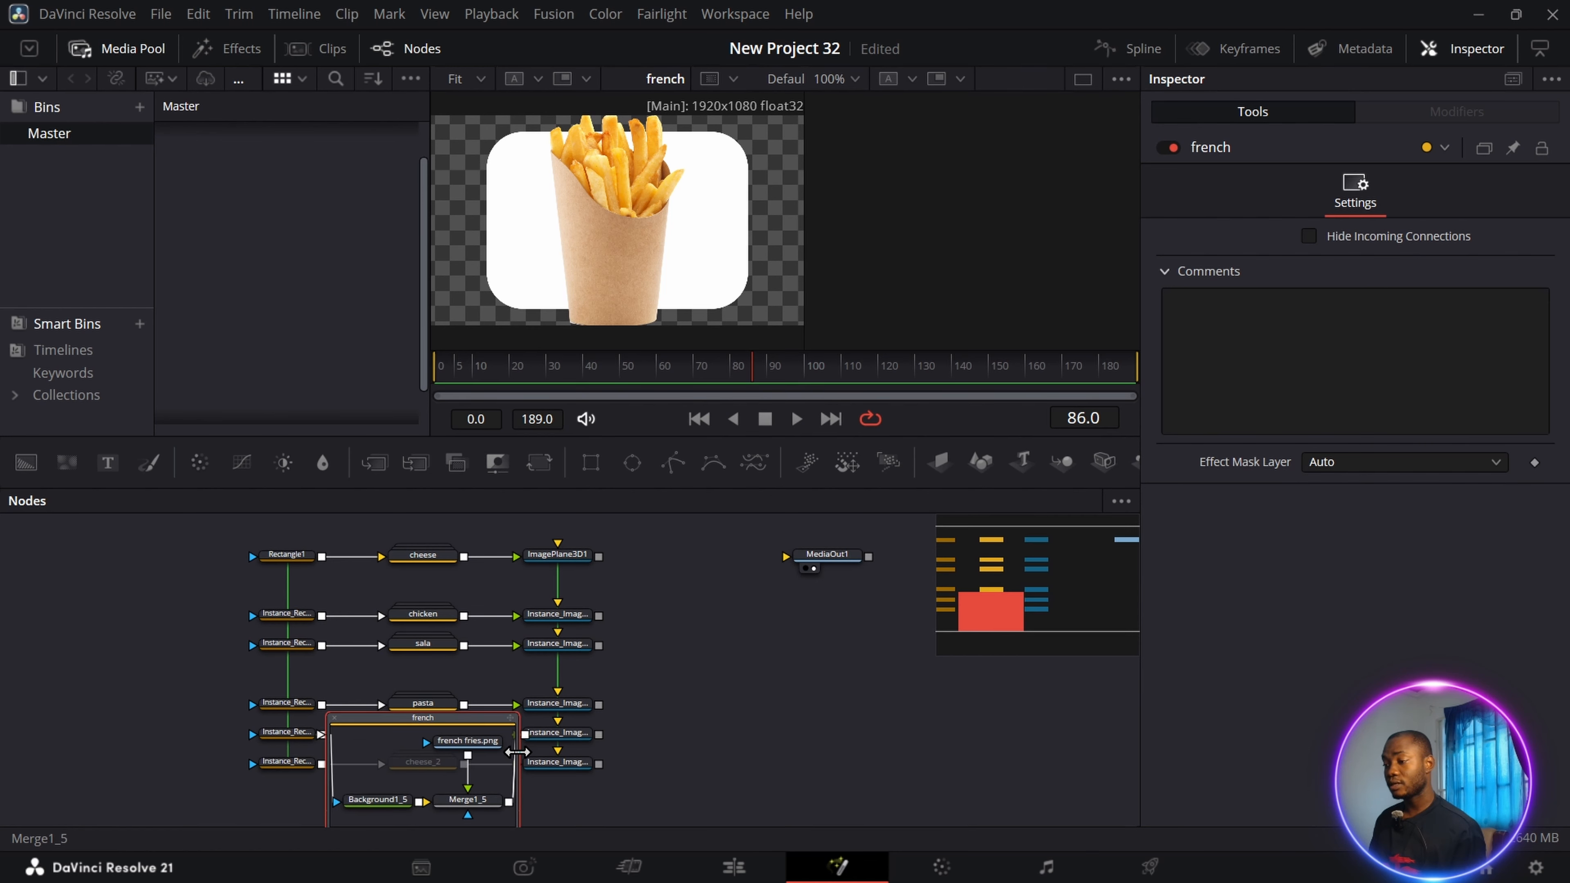
pyautogui.scroll(-1, 485, 746)
pyautogui.click(485, 743)
pyautogui.click(1469, 49)
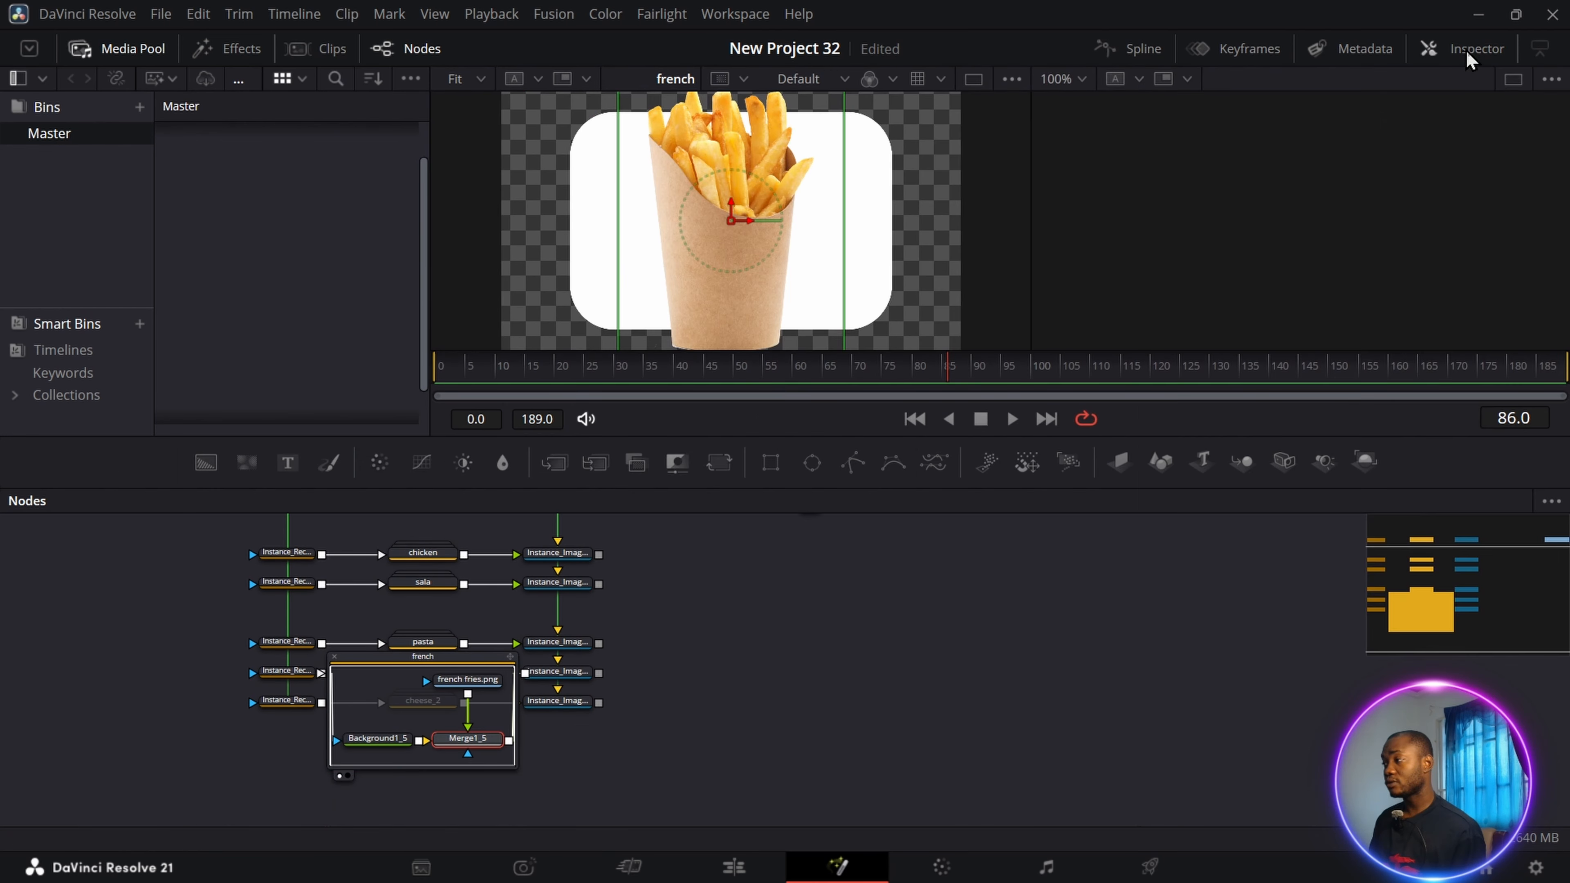
pyautogui.click(1468, 48)
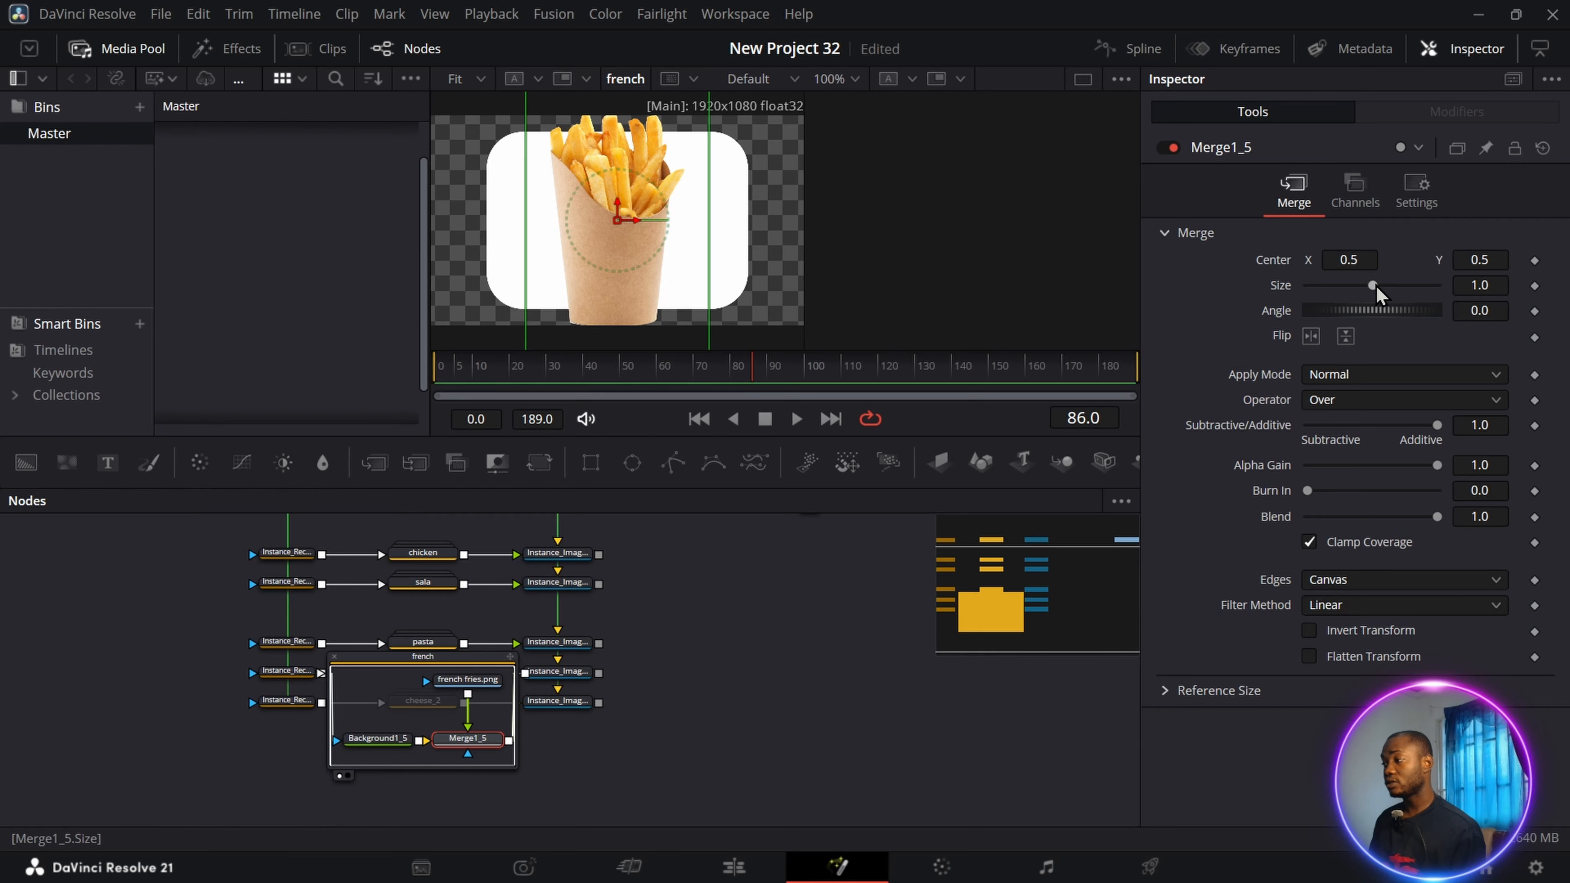
pyautogui.moveTo(1375, 287); pyautogui.dragTo(1355, 296)
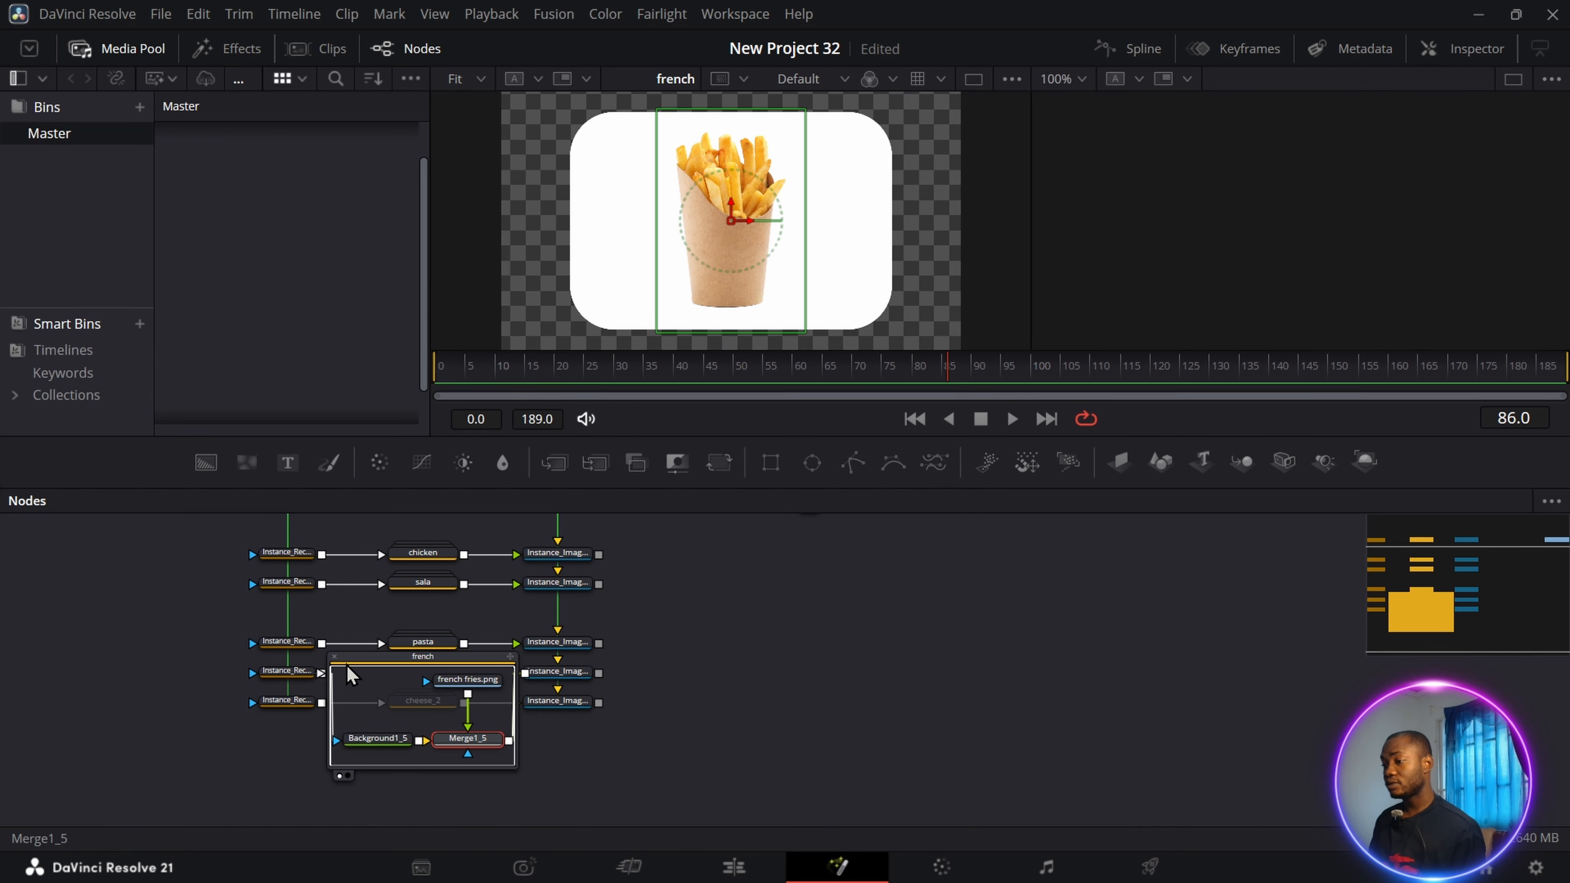
pyautogui.click(335, 656)
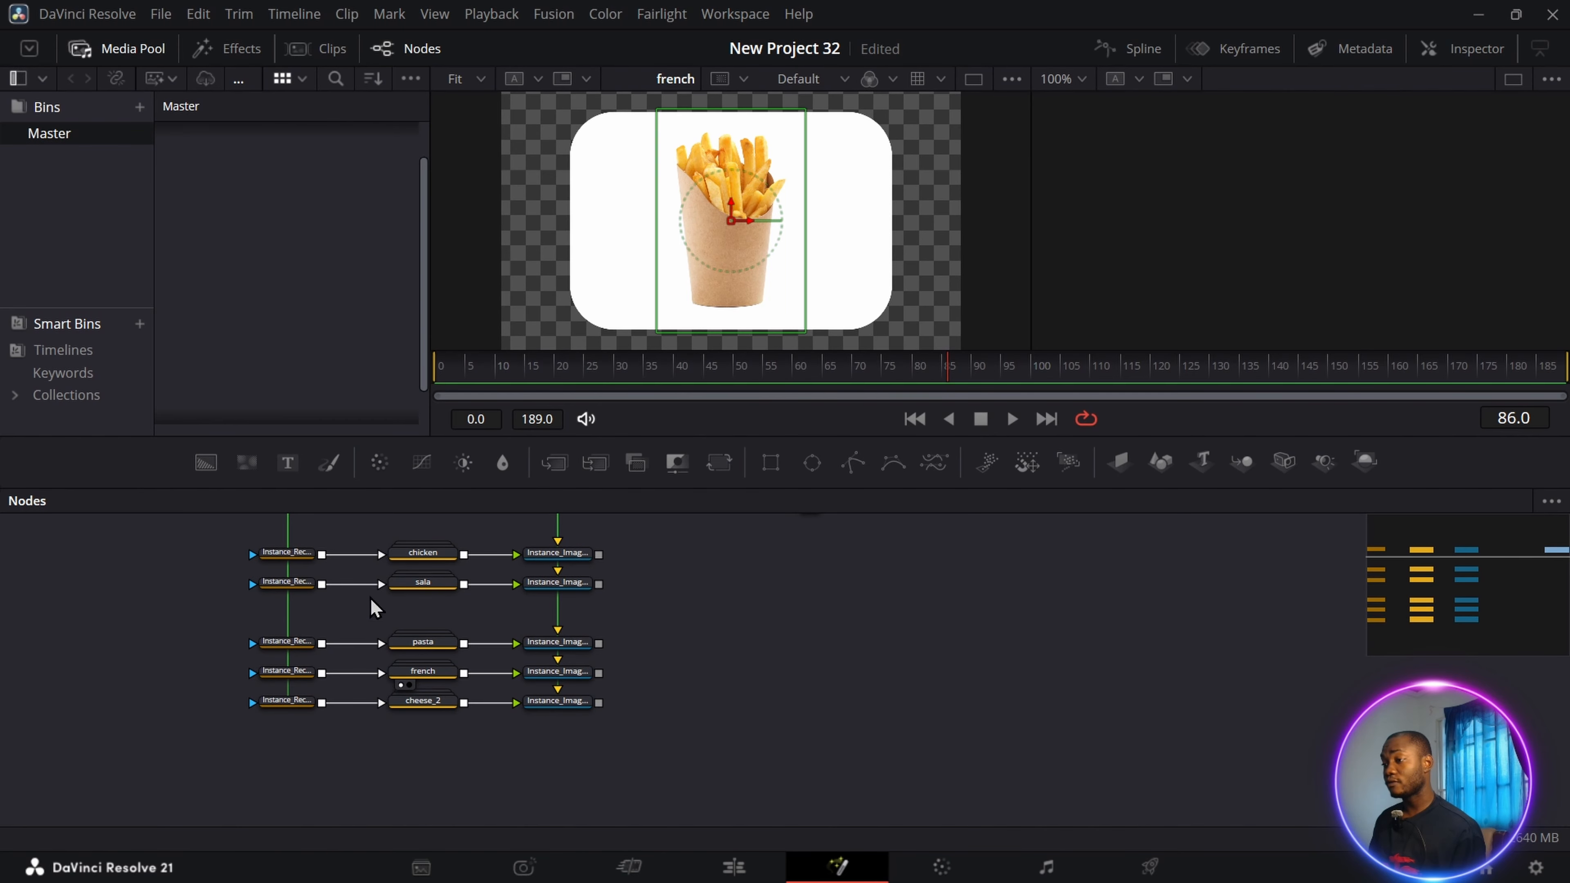
# Set the Y rotation of the chicken group's image plane instance to 60 and deinstance that parameter.
pyautogui.scroll(3, 375, 603)
pyautogui.scroll(-2, 625, 611)
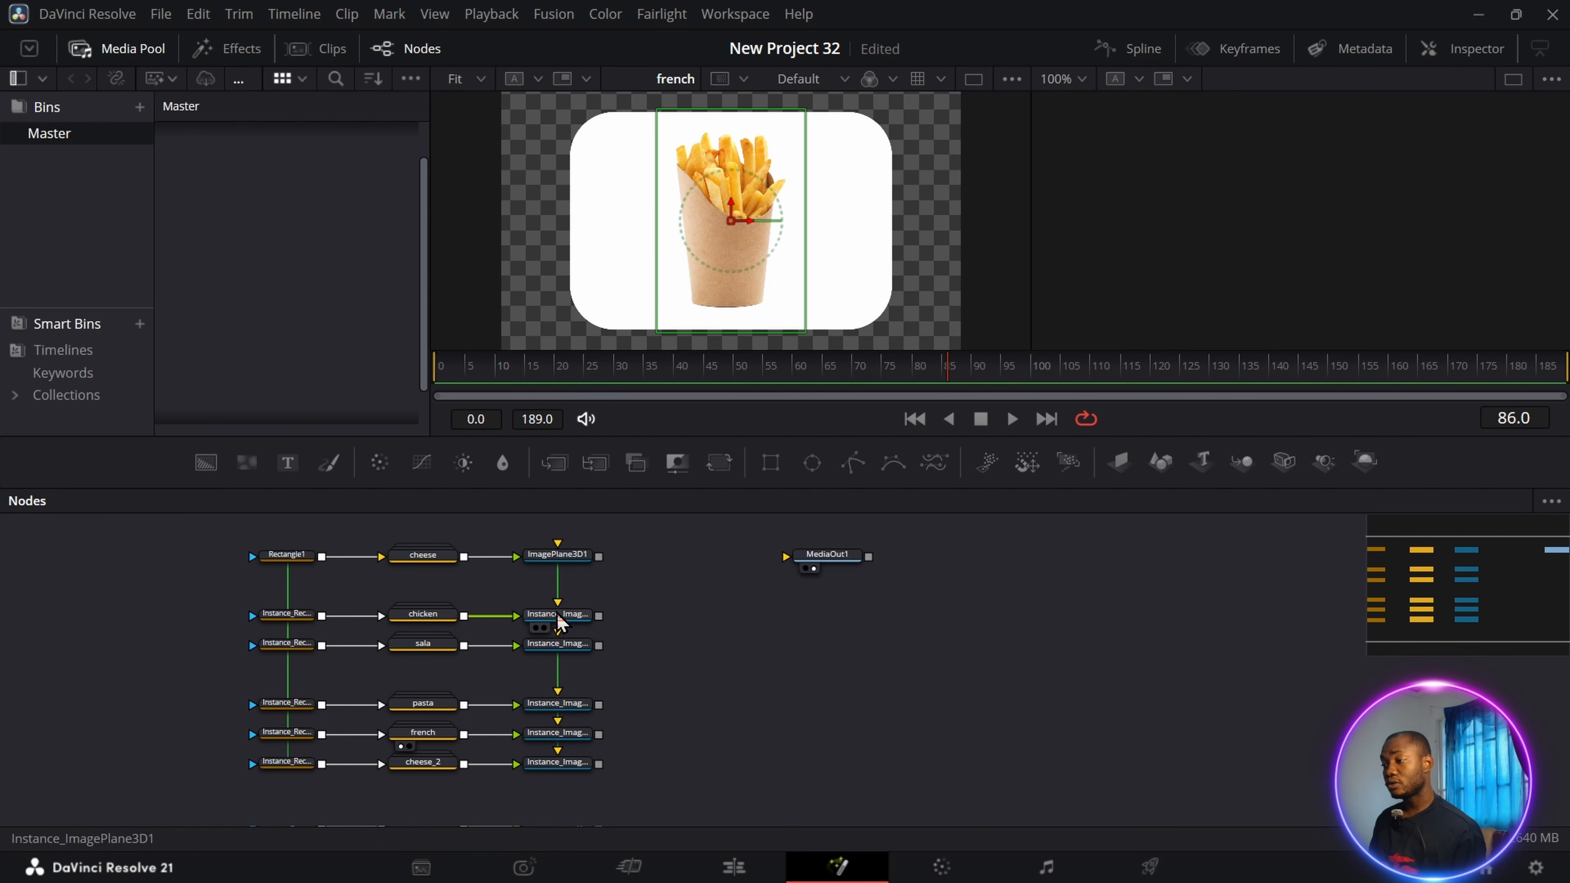
pyautogui.click(574, 626)
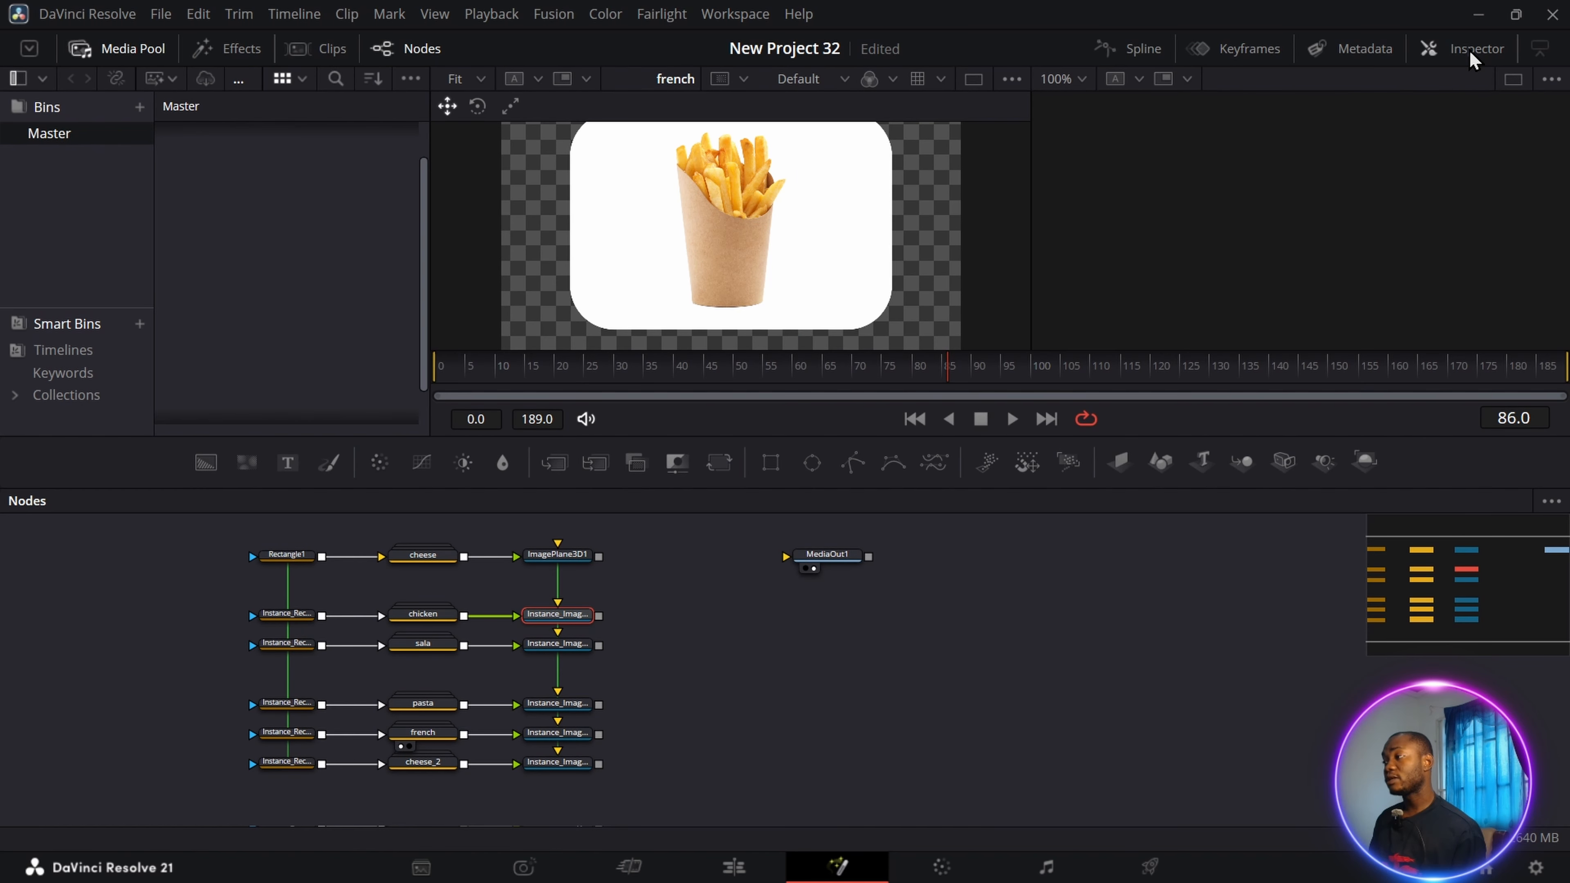
pyautogui.click(1474, 49)
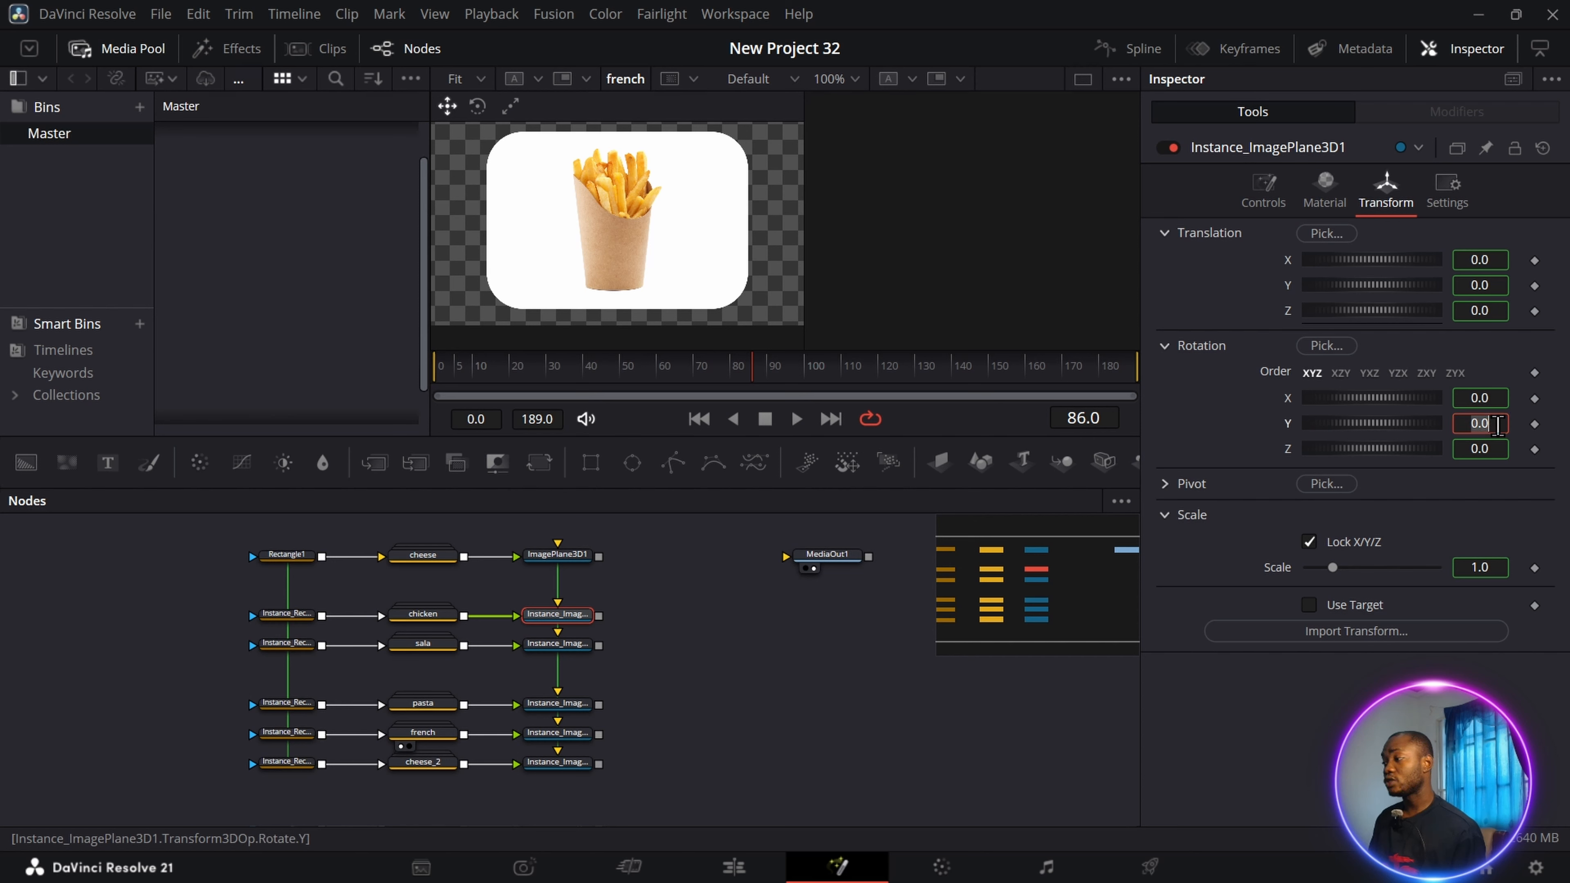
pyautogui.write('60')
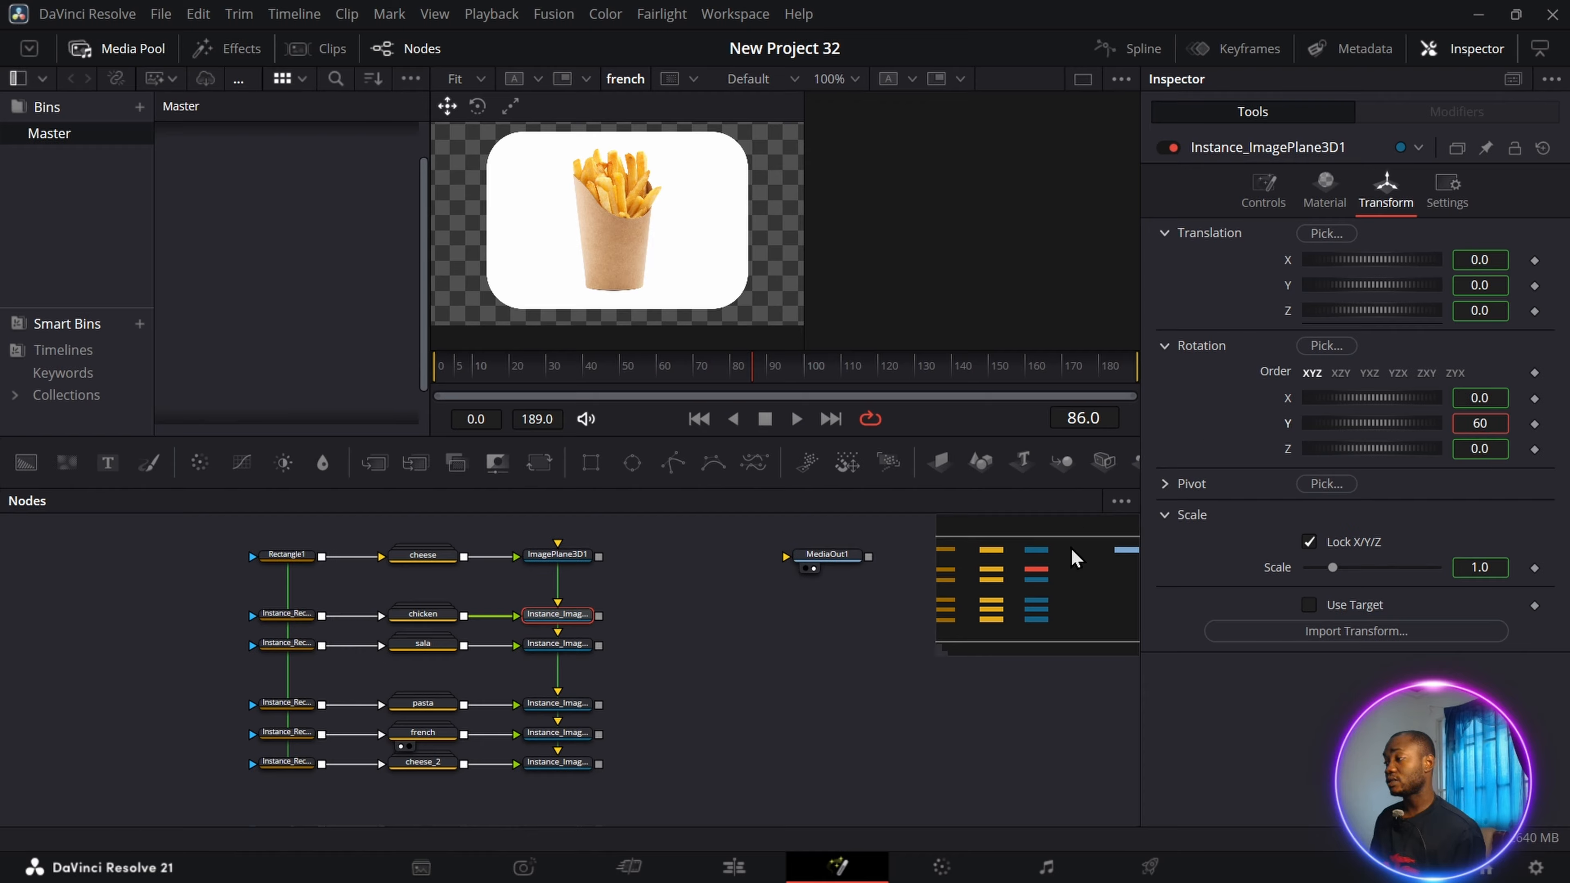
pyautogui.press('Return')
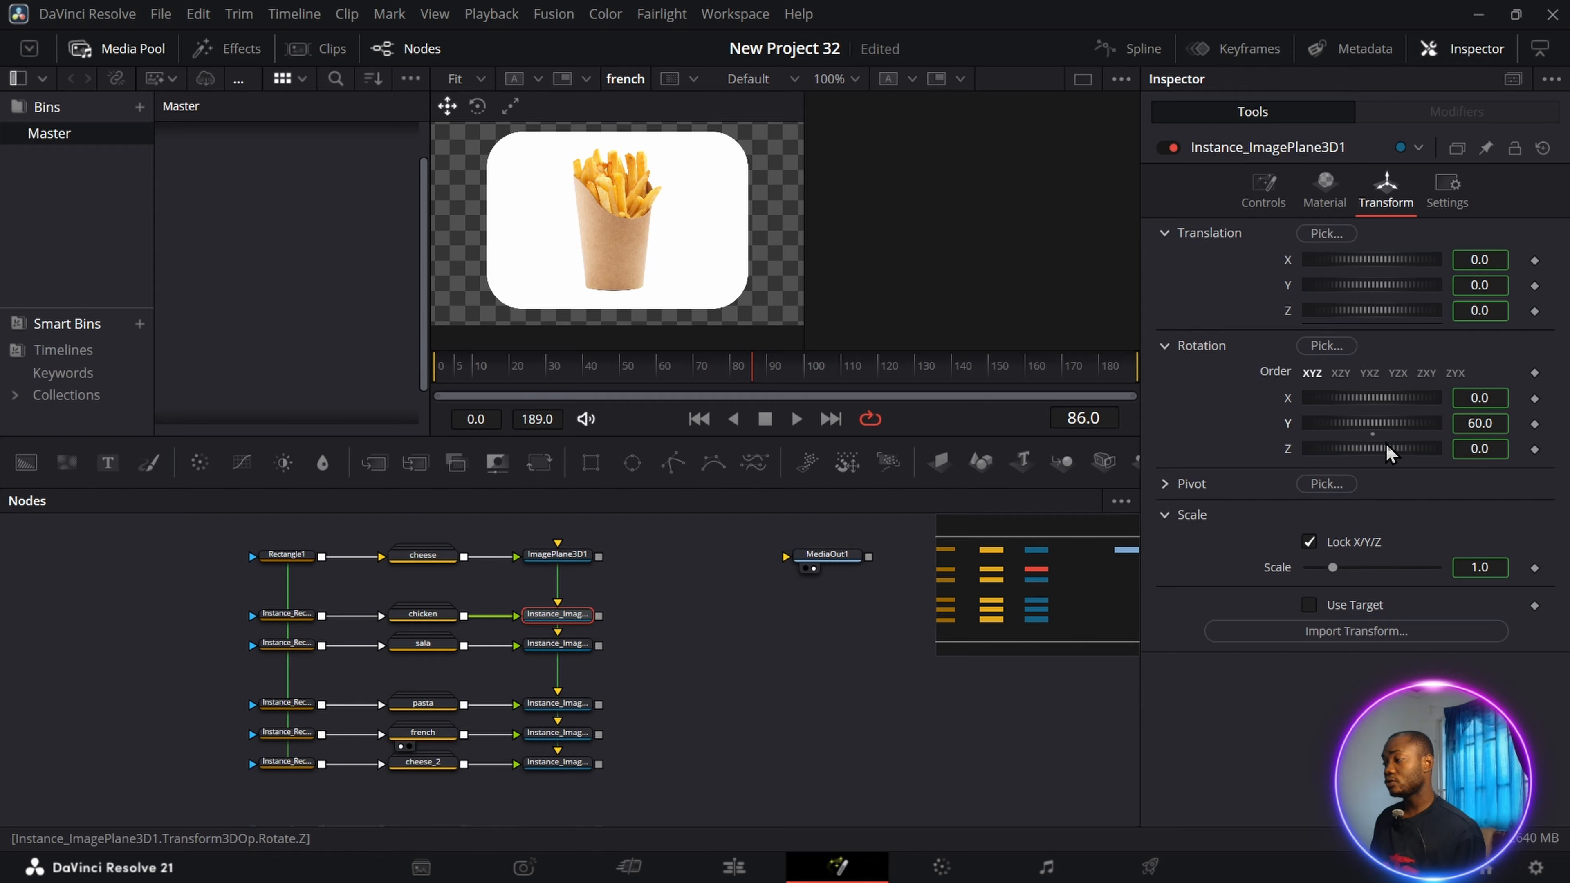
pyautogui.rightClick(1281, 428)
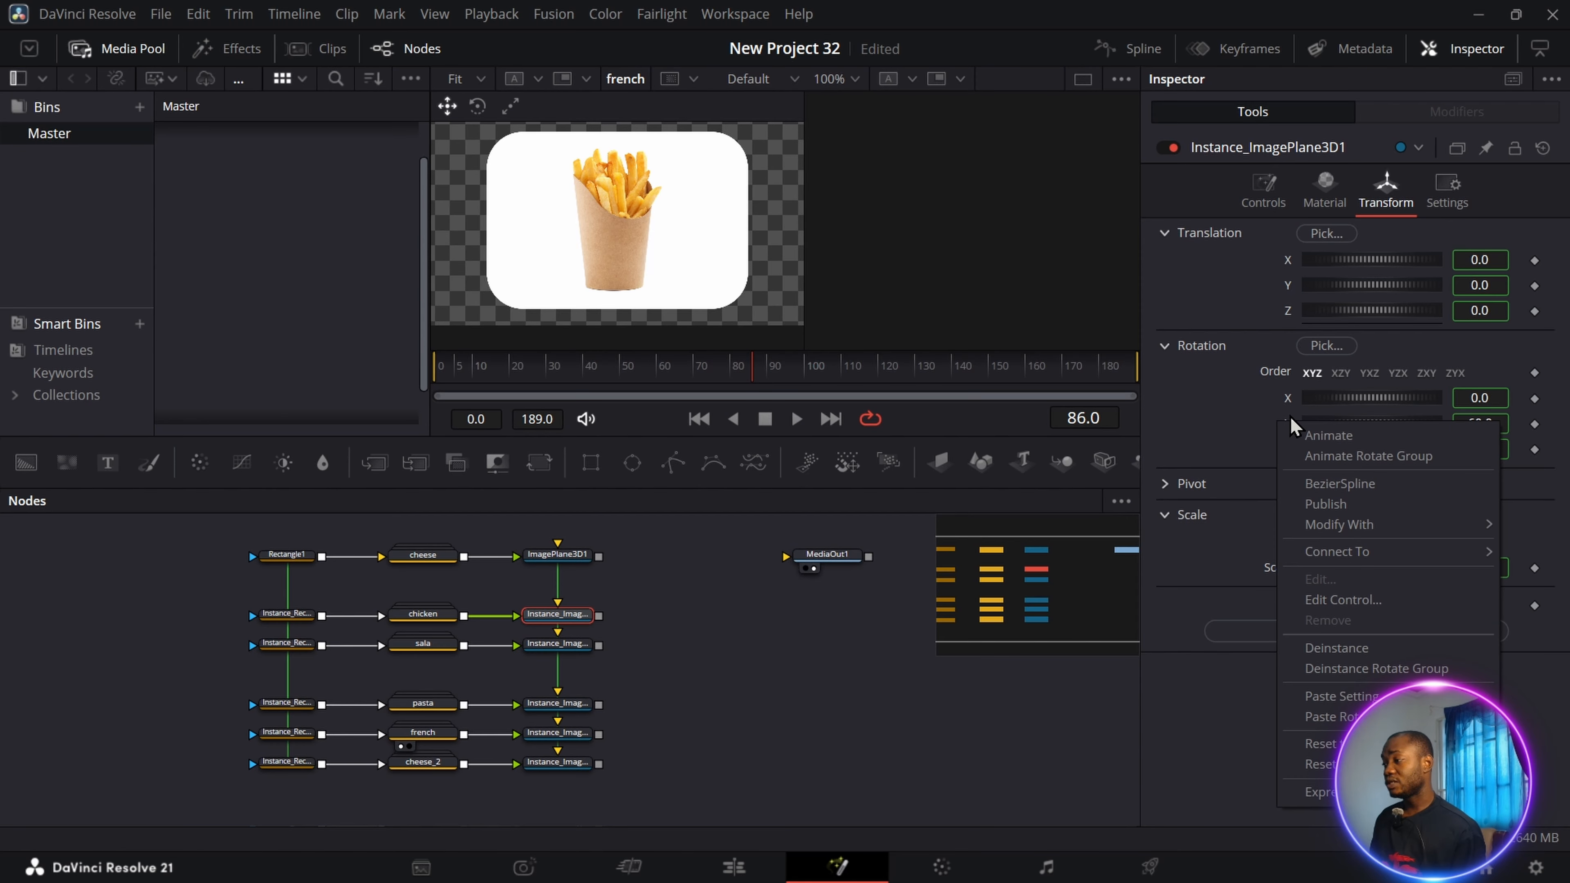
pyautogui.click(1353, 649)
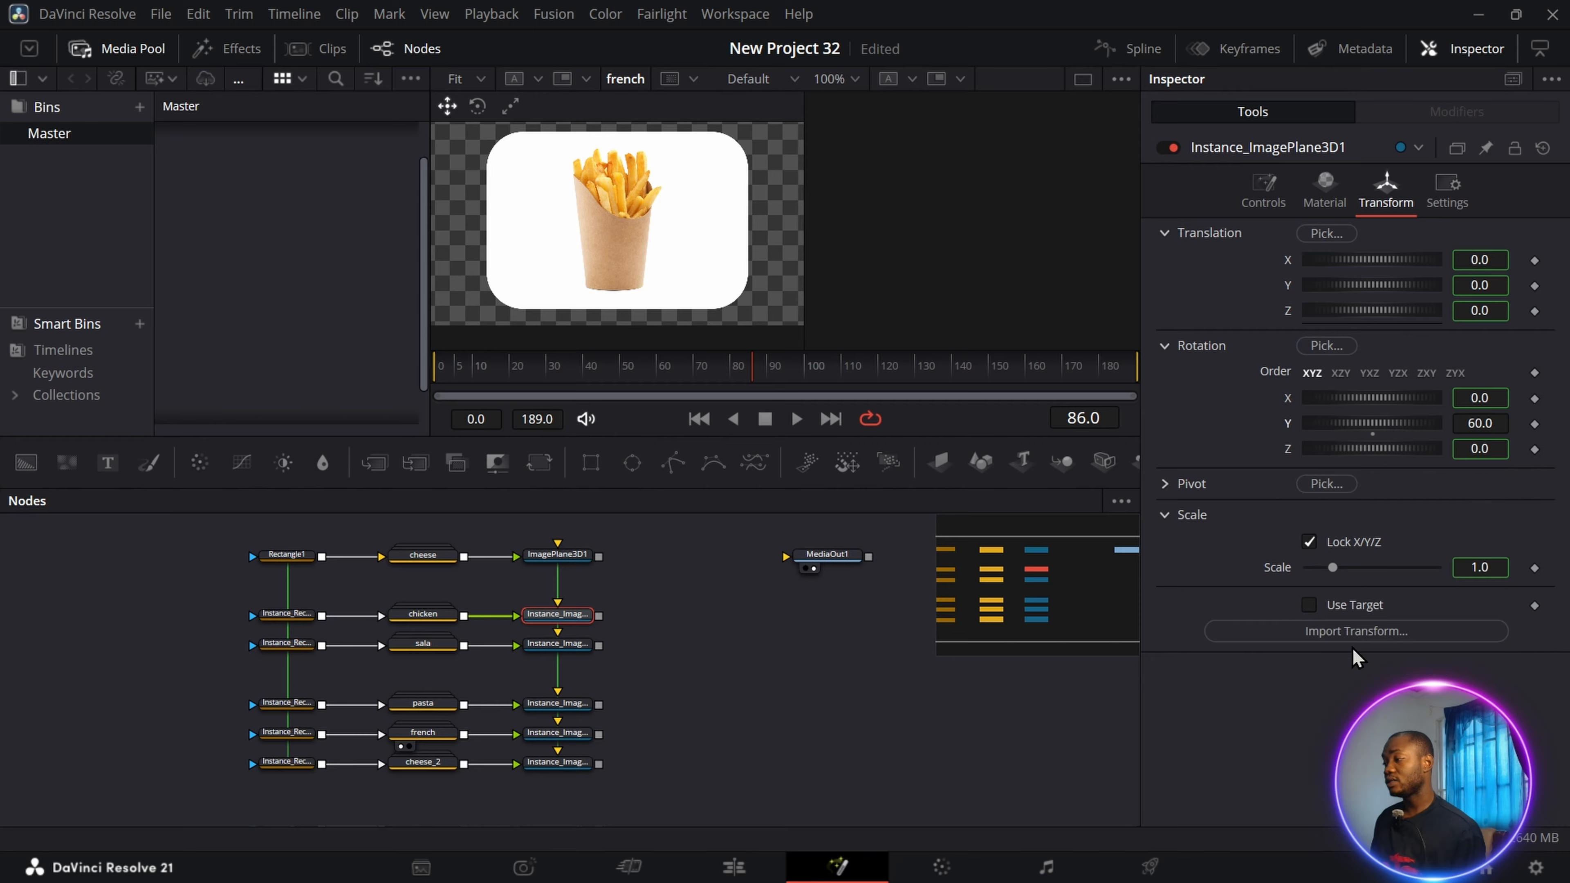
# Set the Y rotation of the sala group's image plane instance to 120 and deinstance that parameter.
pyautogui.click(559, 646)
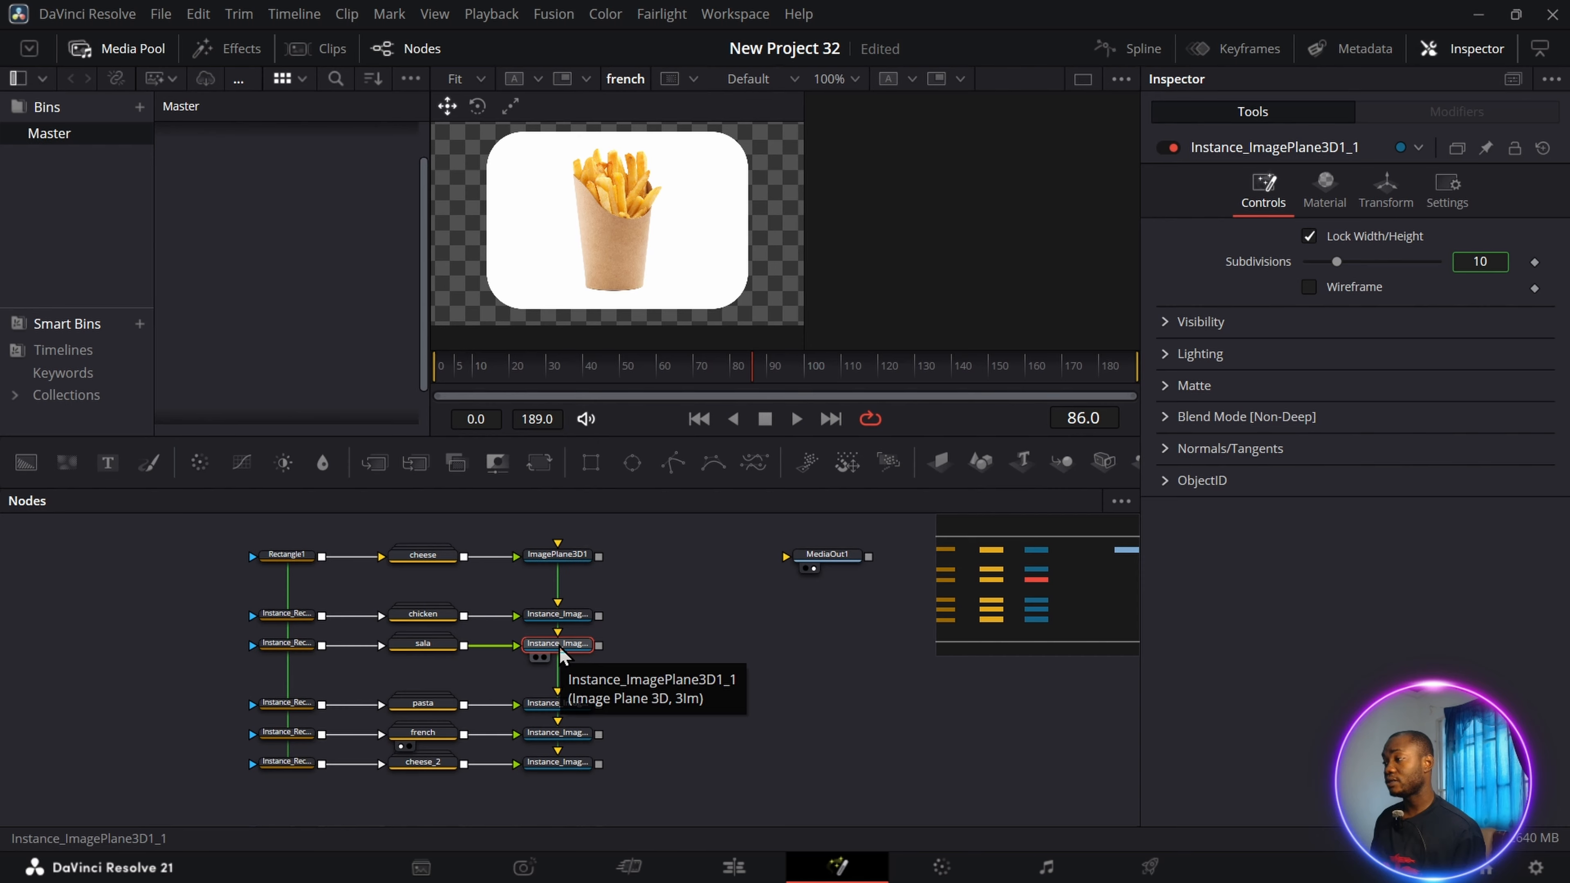
pyautogui.click(1386, 188)
pyautogui.click(1502, 423)
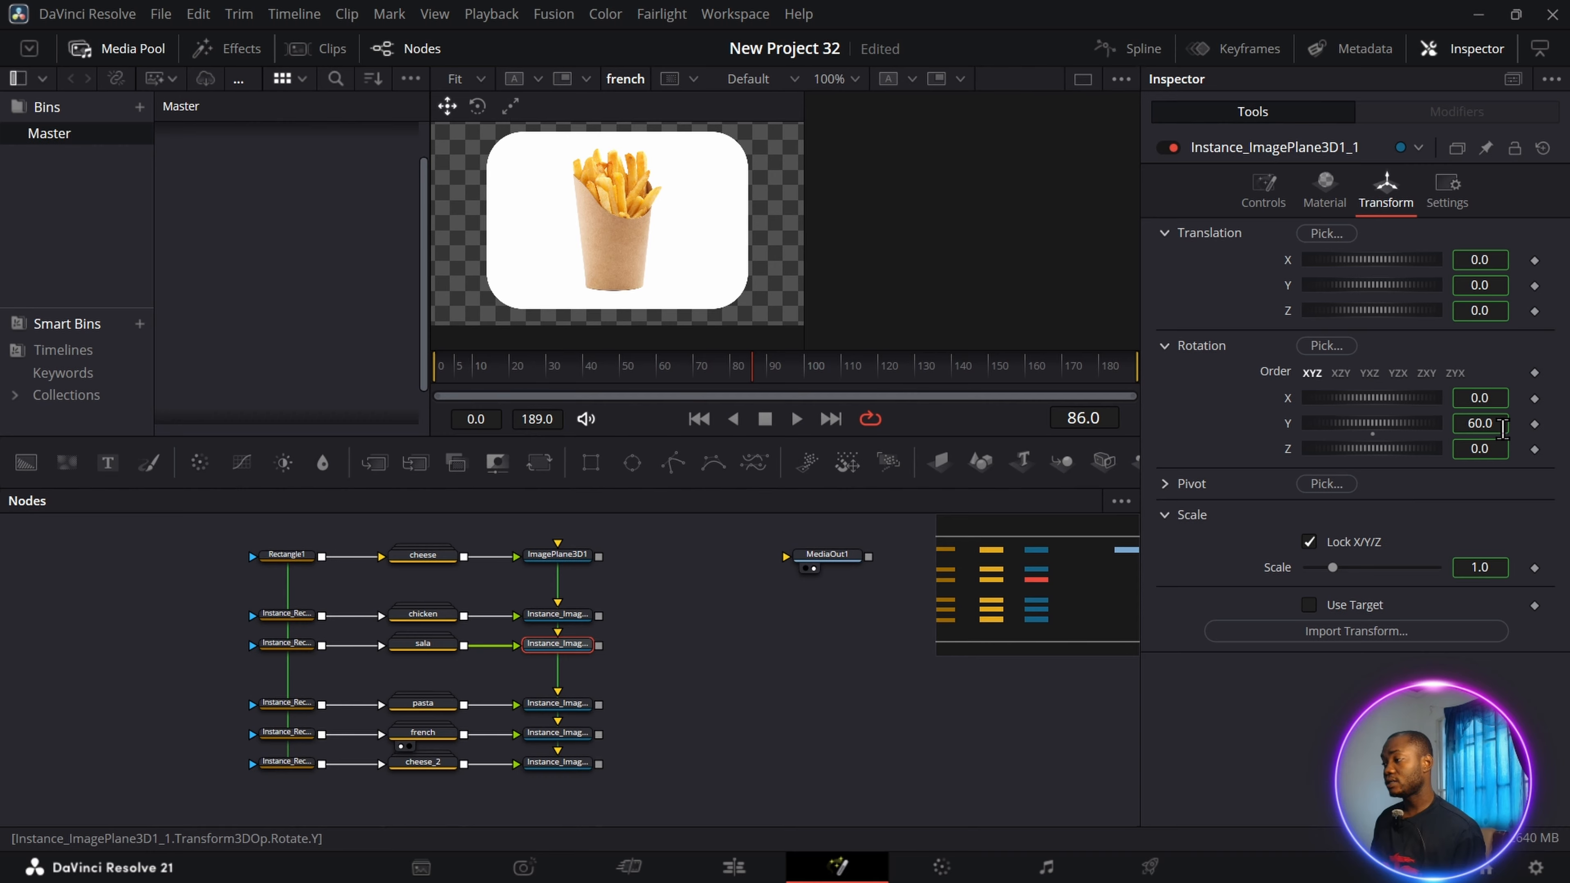
pyautogui.write('+6')
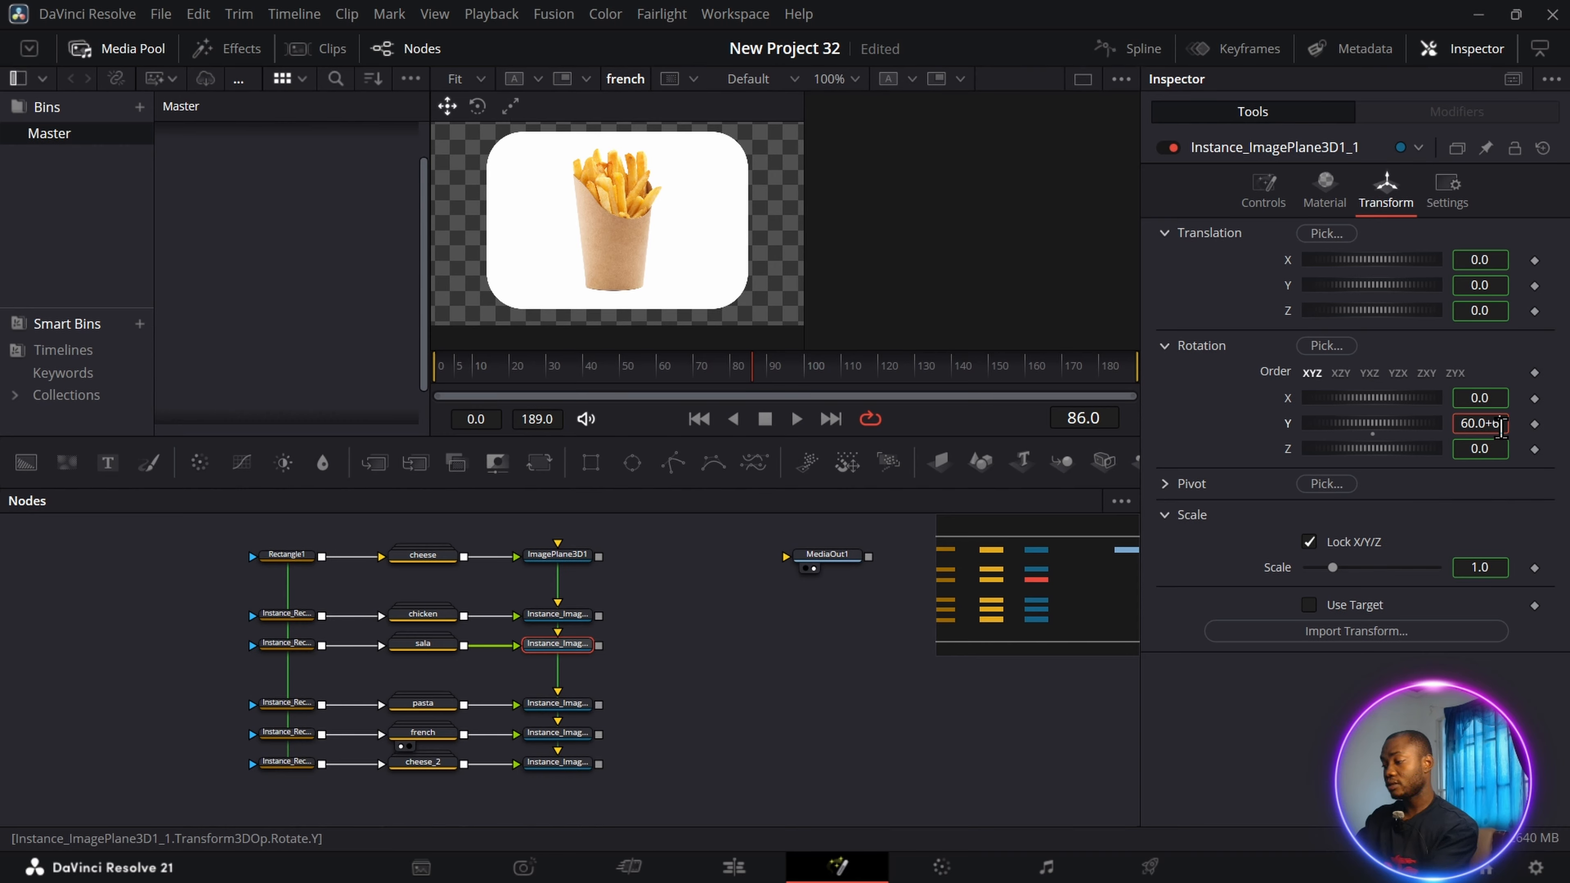
pyautogui.write('0')
pyautogui.press('Return')
pyautogui.rightClick(1272, 425)
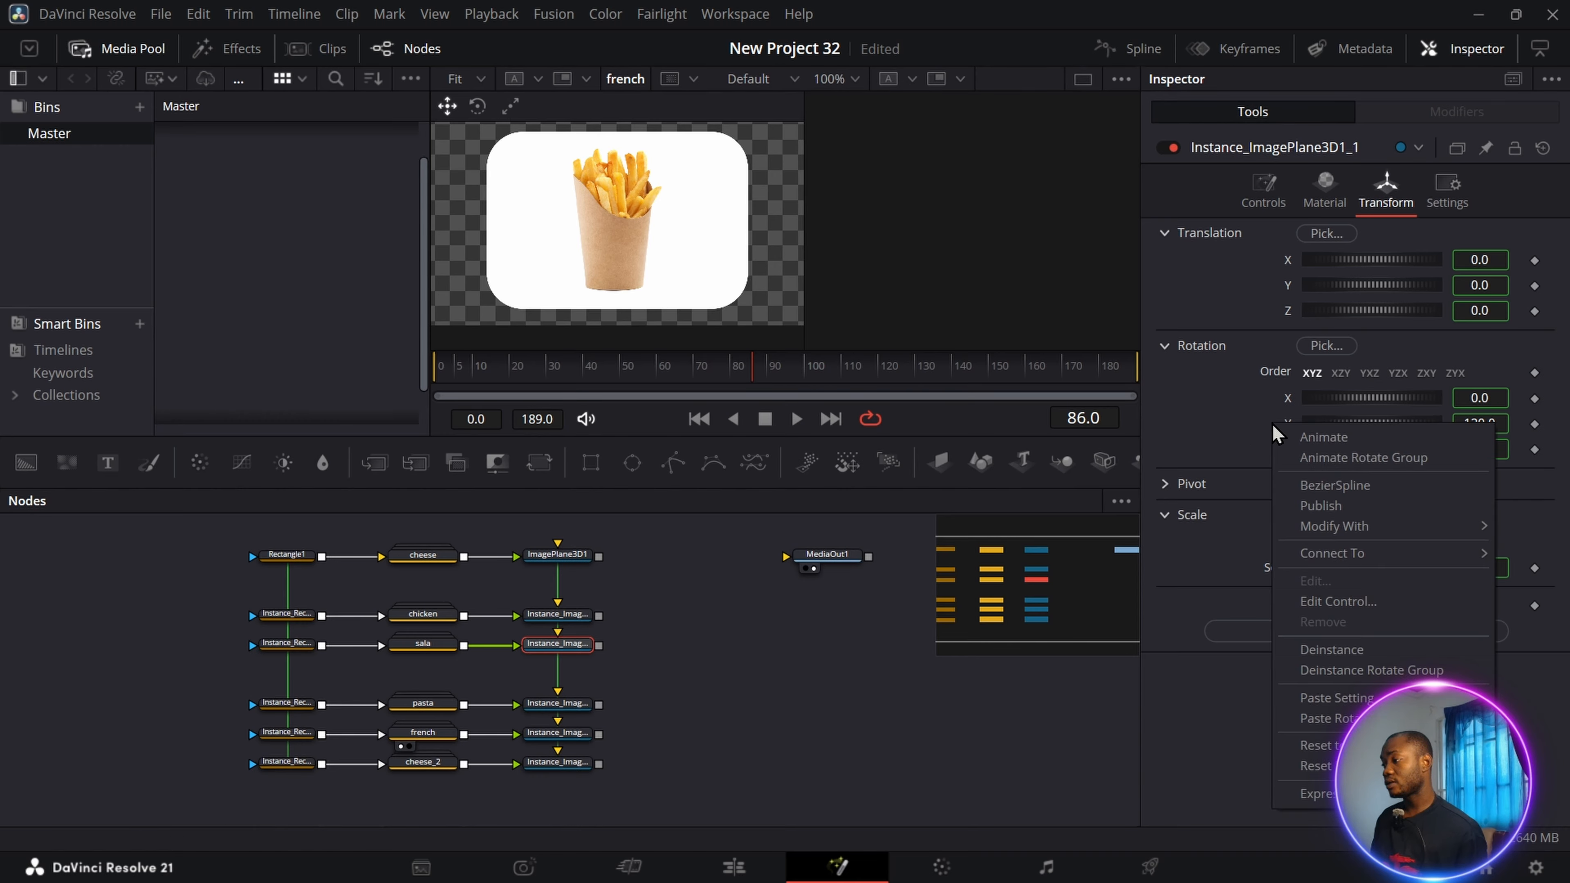
pyautogui.click(1338, 651)
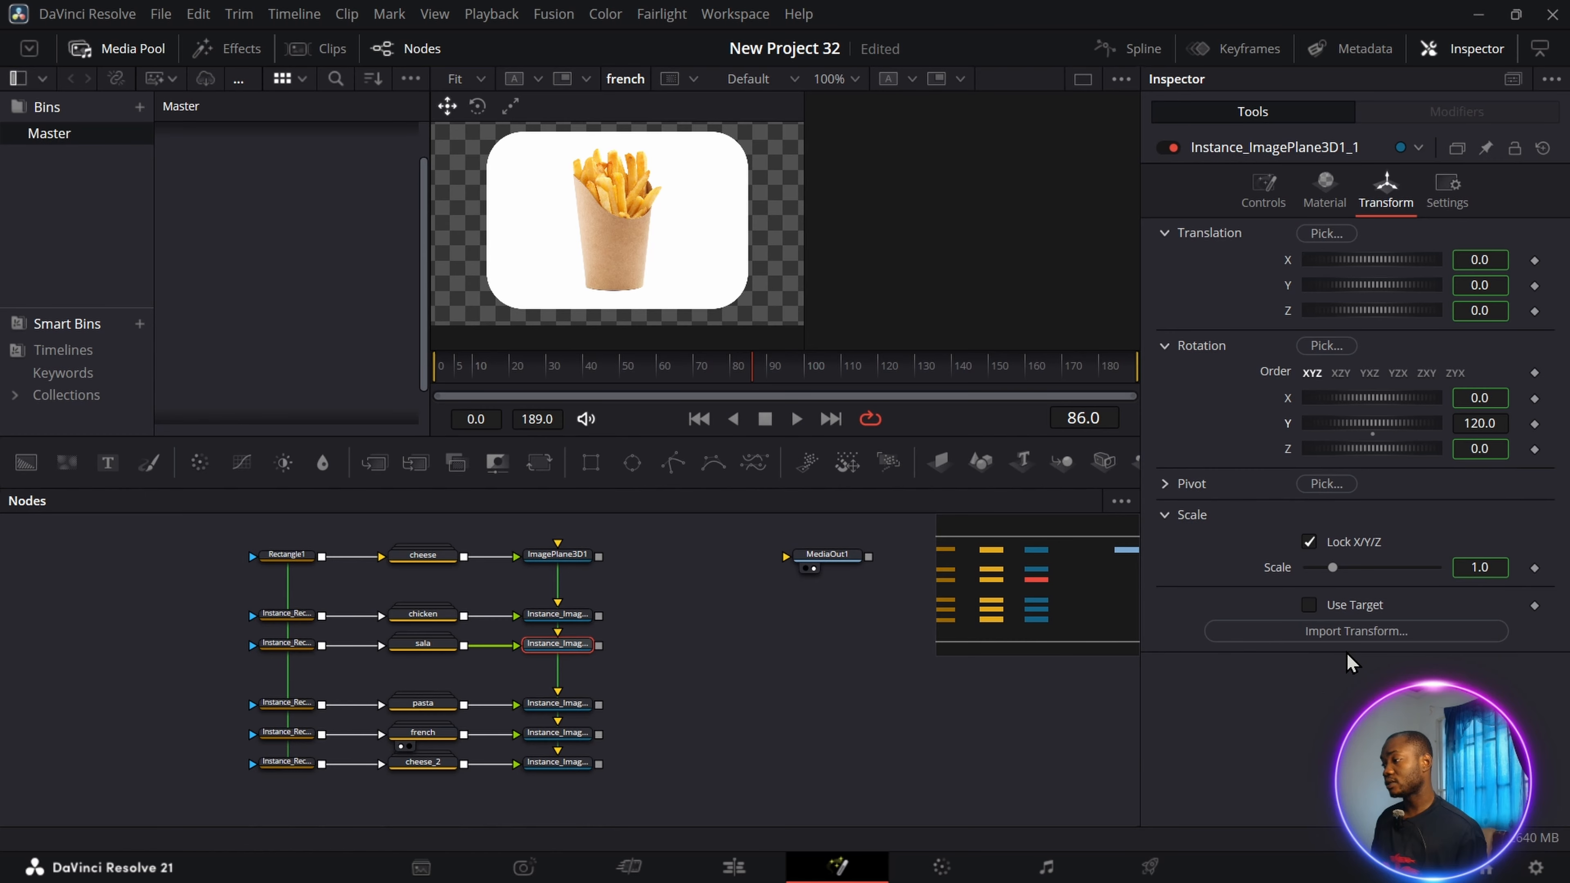
# Set the Y rotation of the pasta group's image plane instance to 180 and deinstance that parameter.
pyautogui.click(561, 705)
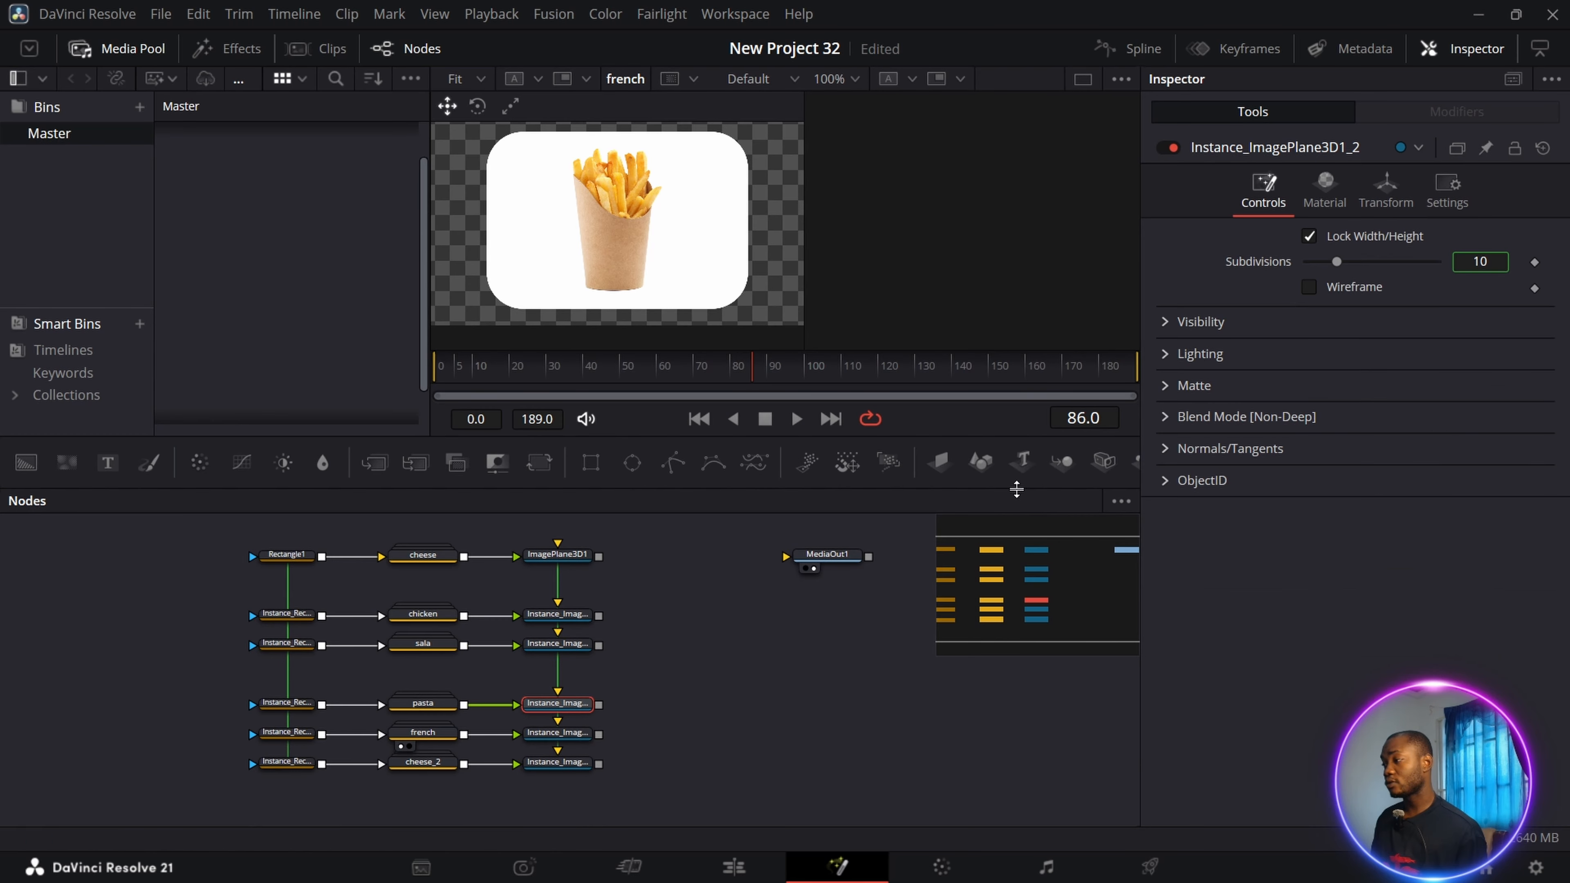
pyautogui.click(1386, 188)
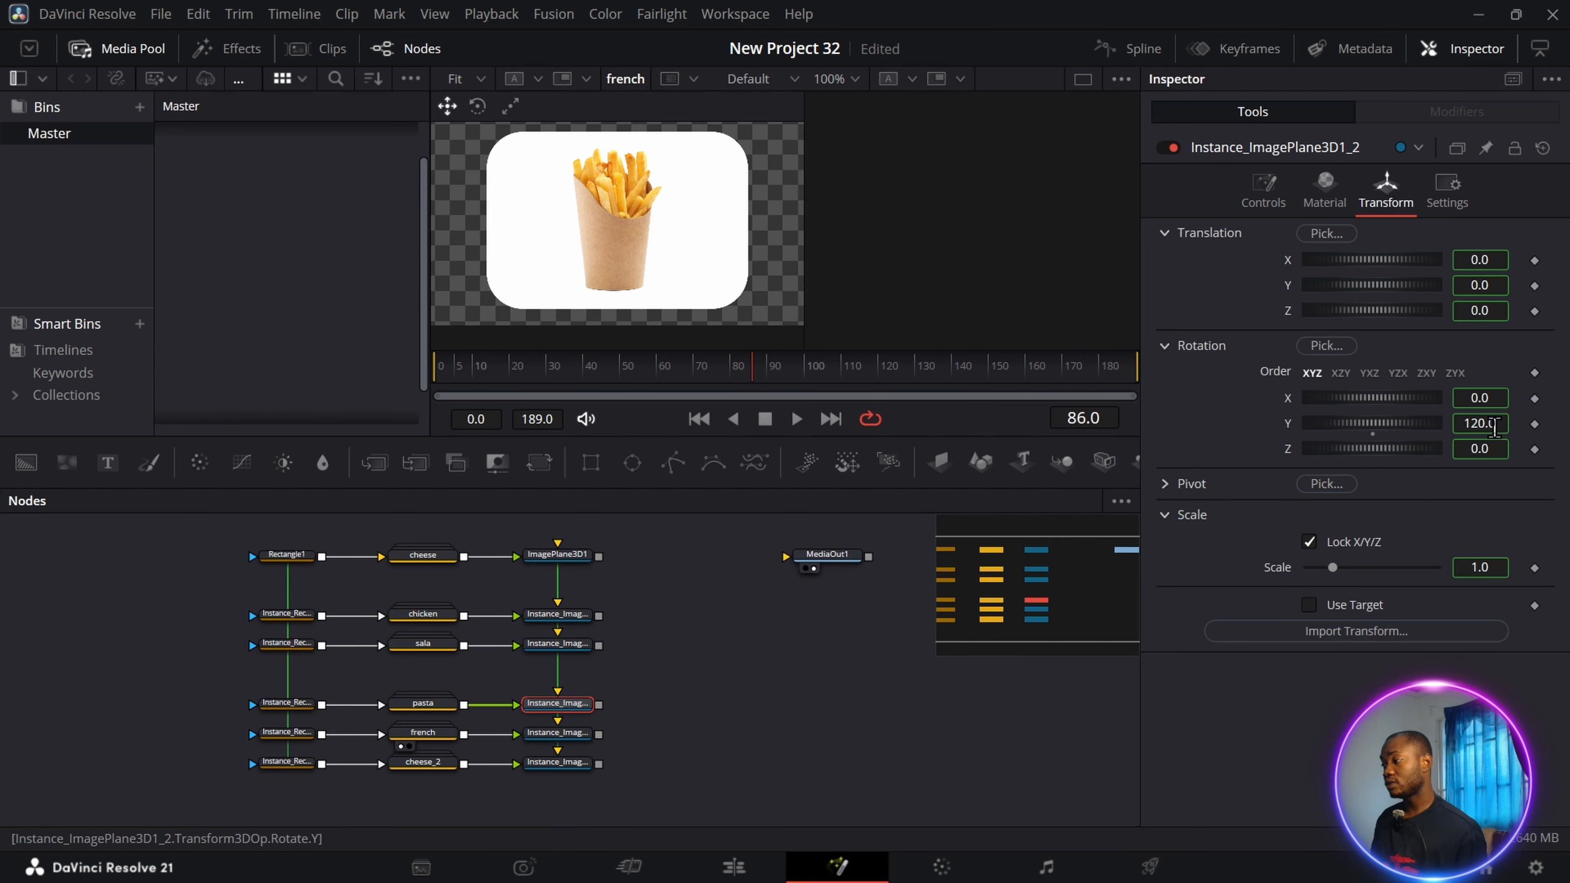
pyautogui.rightClick(1495, 426)
pyautogui.click(1338, 650)
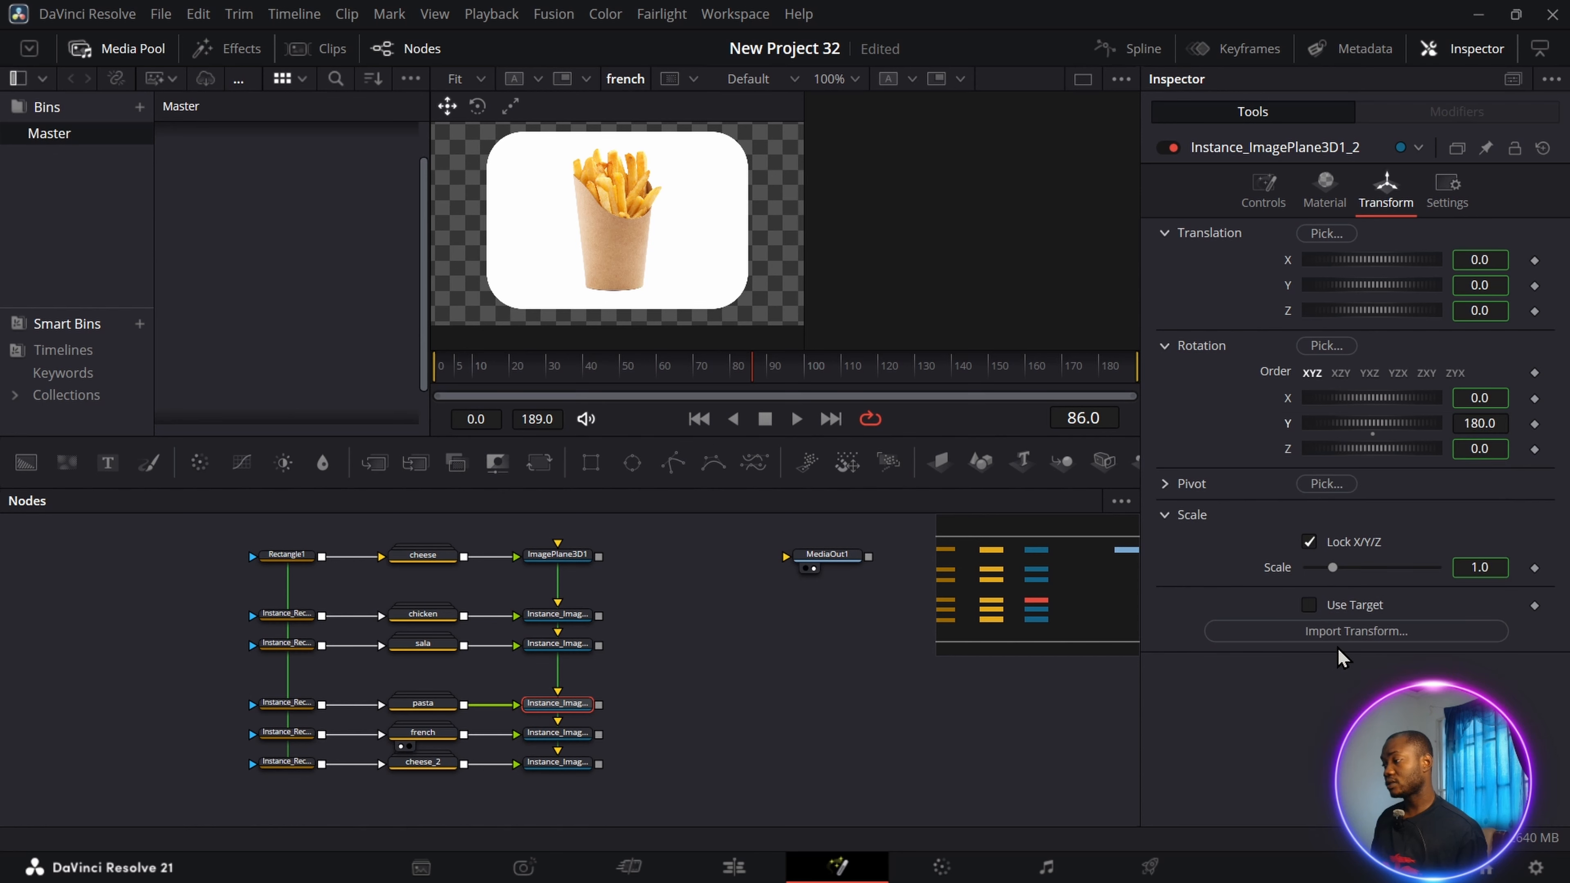
# Set the Y rotation of the french group's image plane instance to 240 and deinstance that parameter.
pyautogui.click(557, 736)
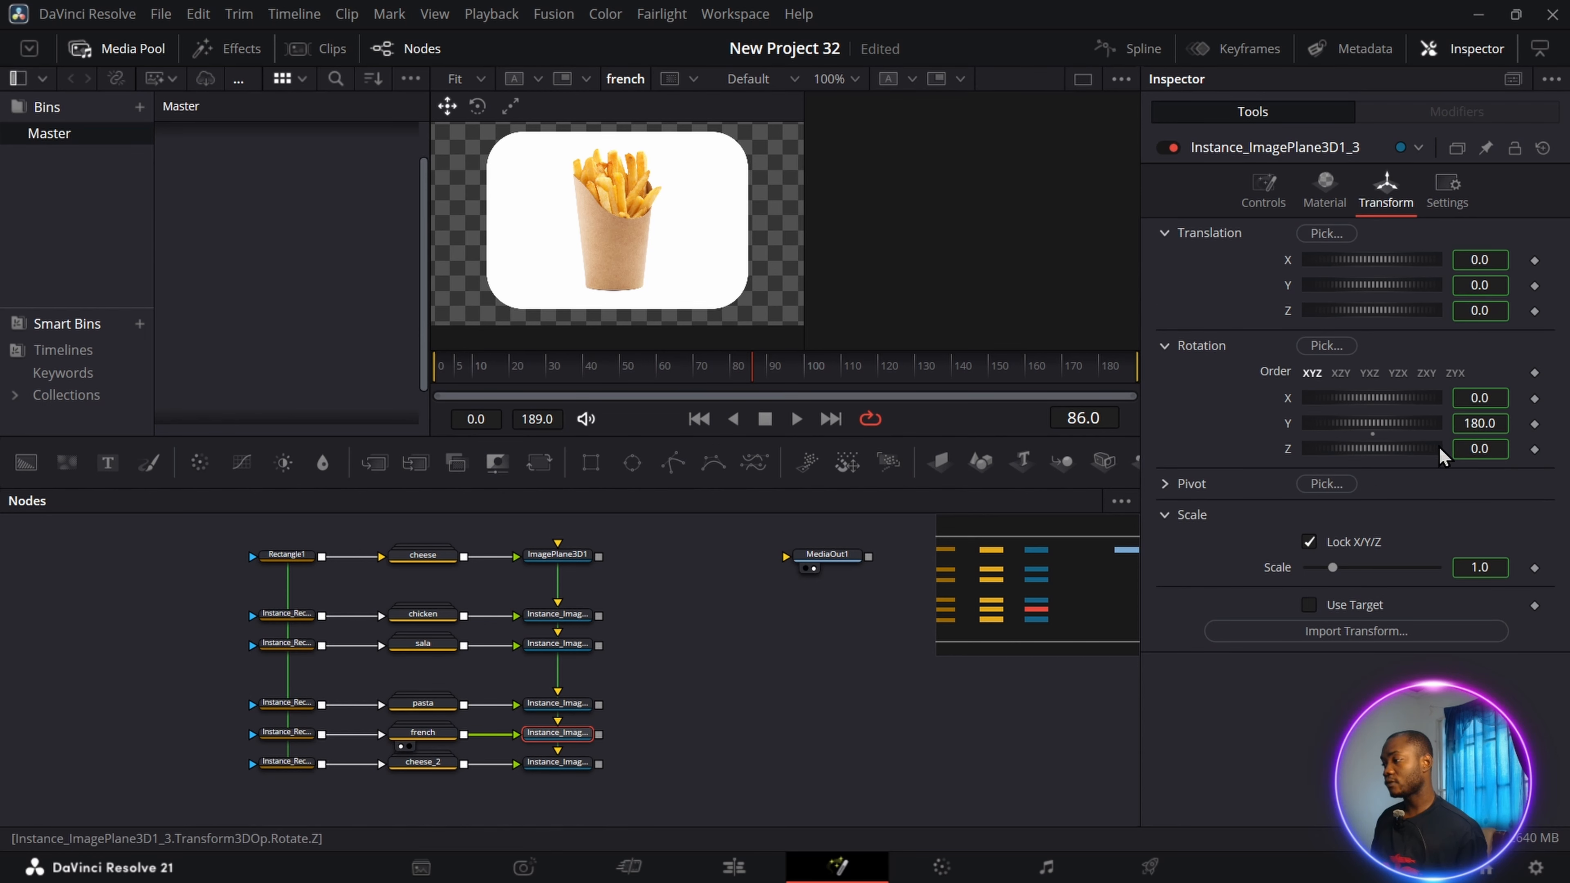
pyautogui.click(1504, 424)
pyautogui.write('+6')
pyautogui.press('Return')
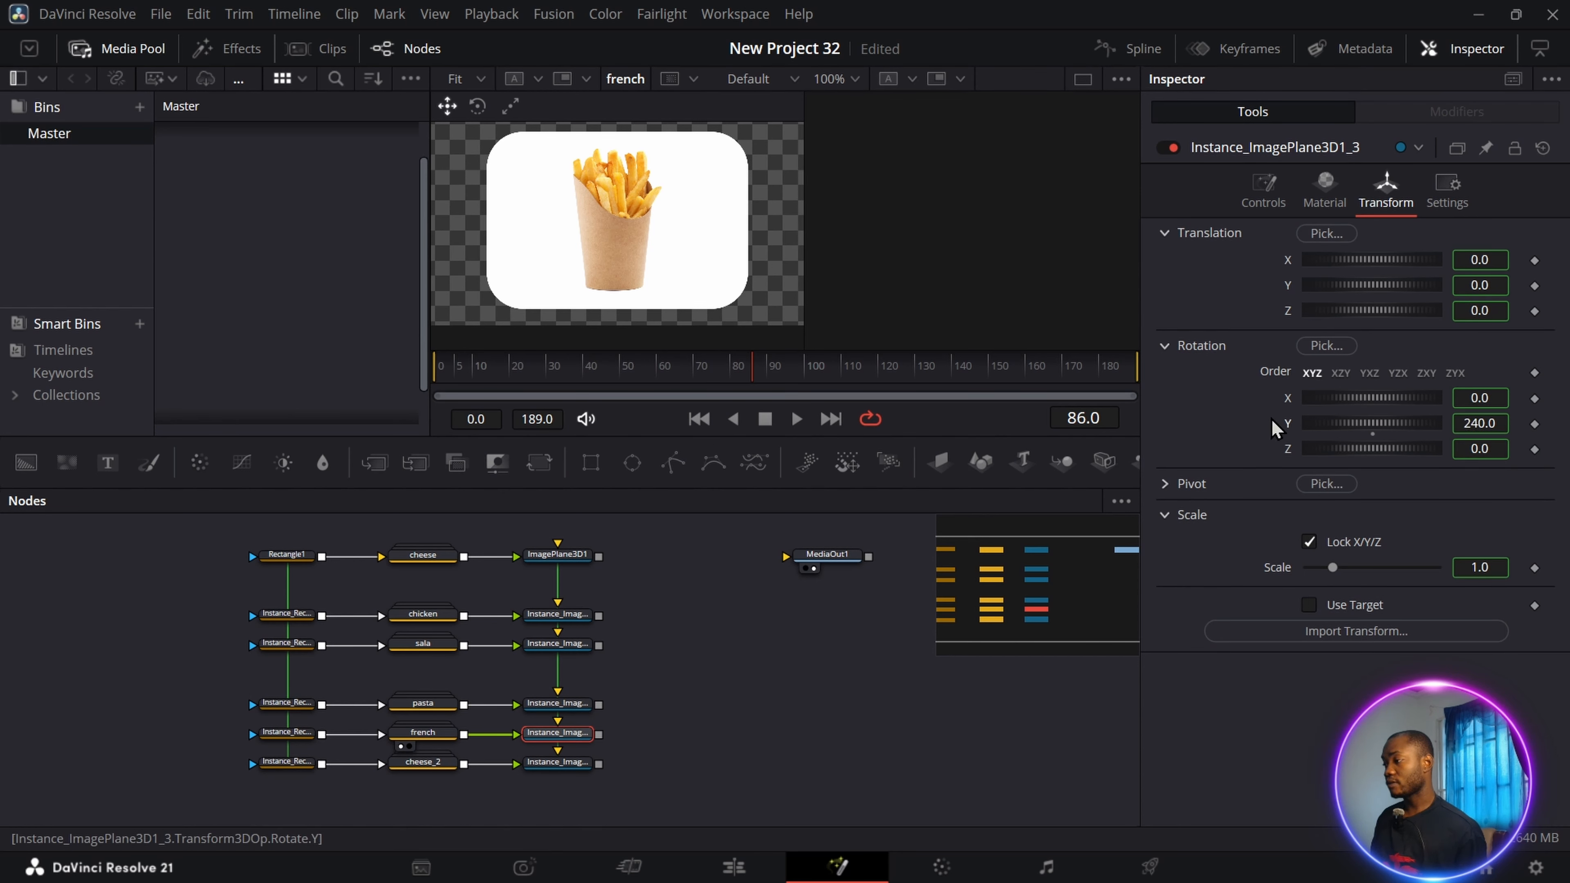
pyautogui.rightClick(1499, 424)
pyautogui.click(1356, 647)
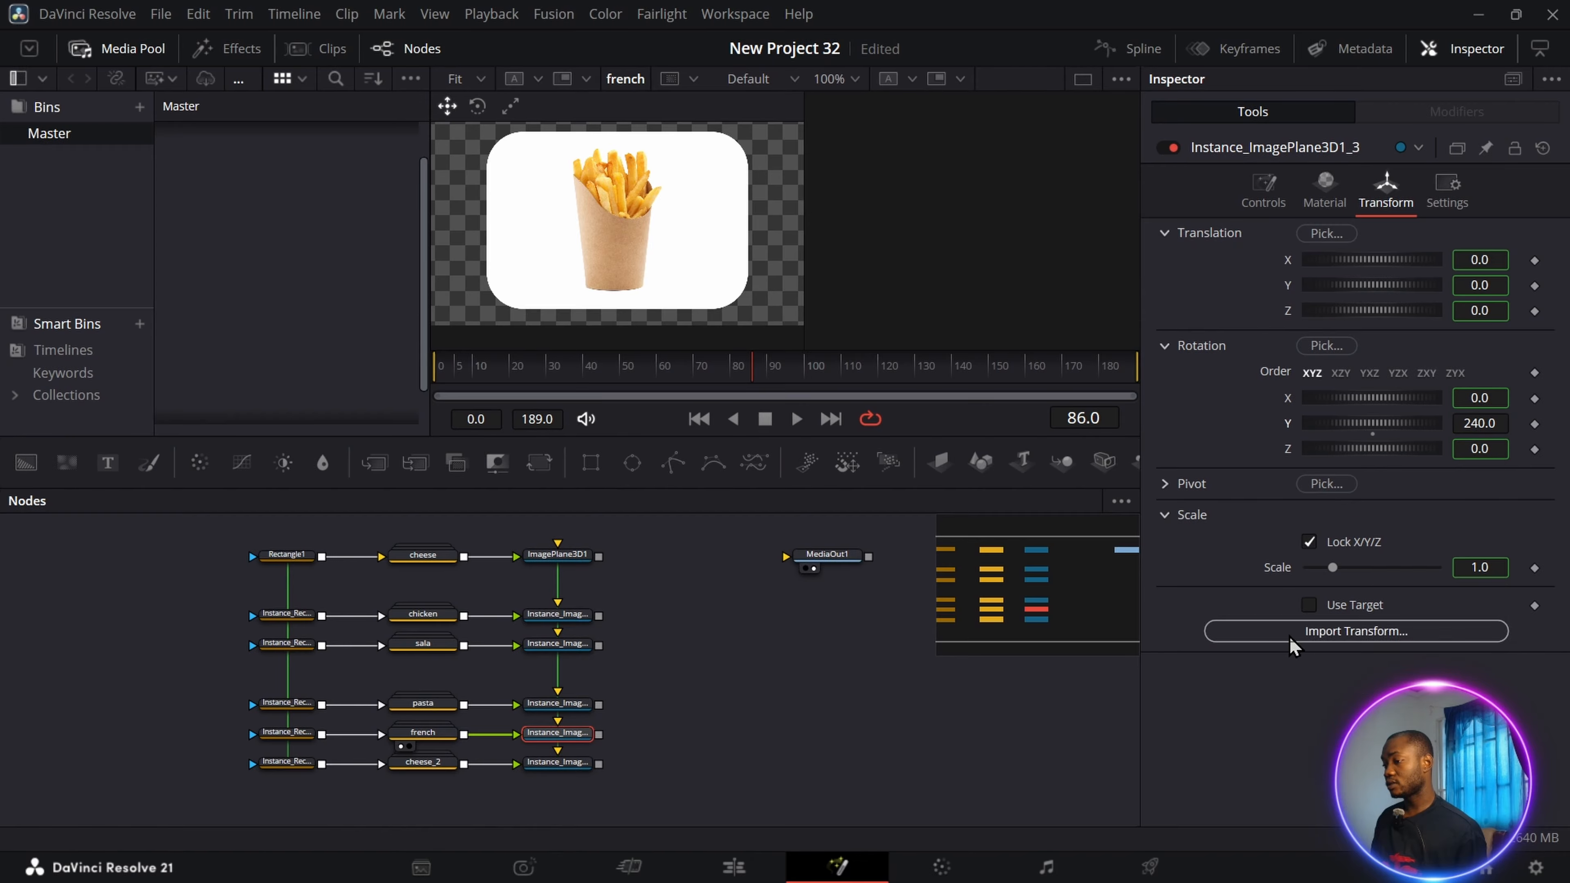
# Set the Y rotation of the cheese_2 group's image plane instance to 300 and deinstance that parameter.
pyautogui.click(557, 762)
pyautogui.click(1497, 424)
pyautogui.write('+')
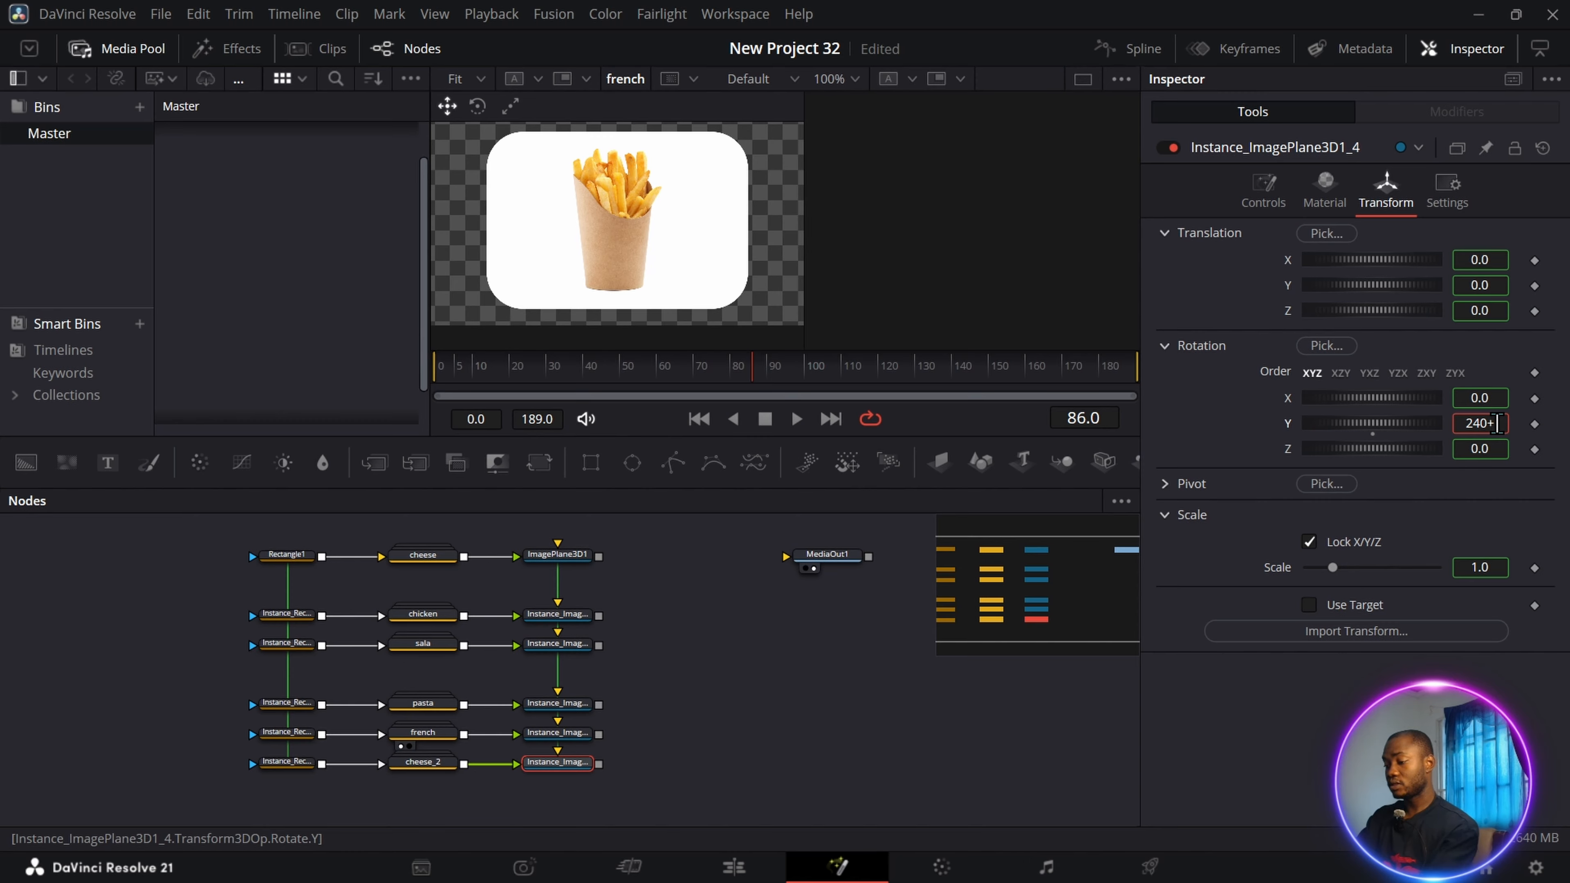
pyautogui.write('6')
pyautogui.press('Return')
pyautogui.rightClick(1496, 424)
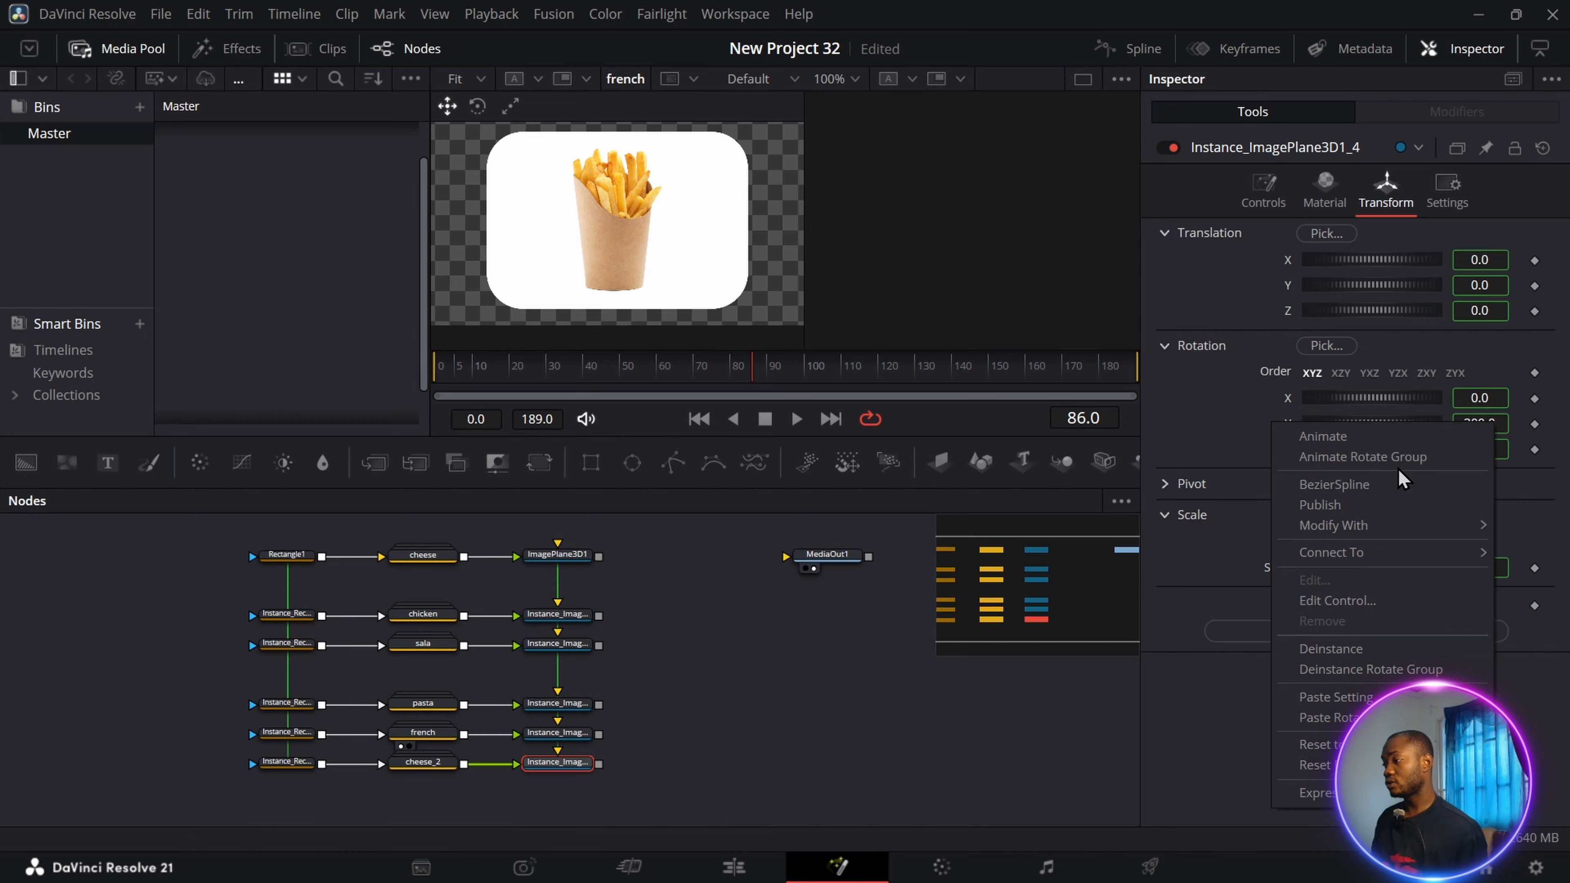
pyautogui.click(1329, 650)
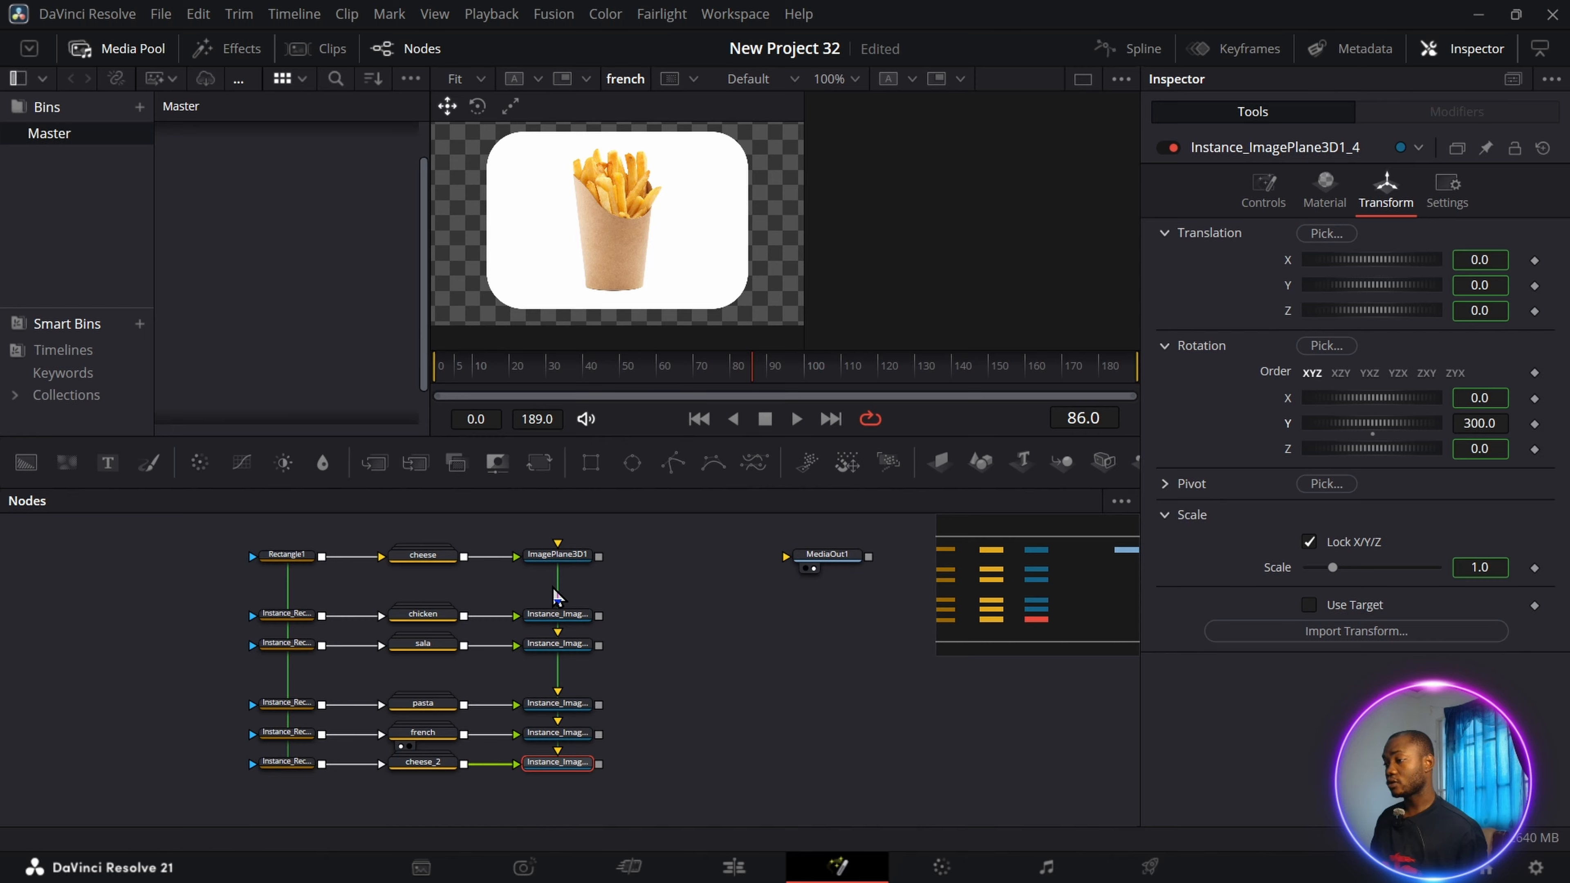
# Check the Y rotation of each image plane instance and set the original cheese image plane's Y rotation to 360.
pyautogui.click(558, 617)
pyautogui.click(561, 643)
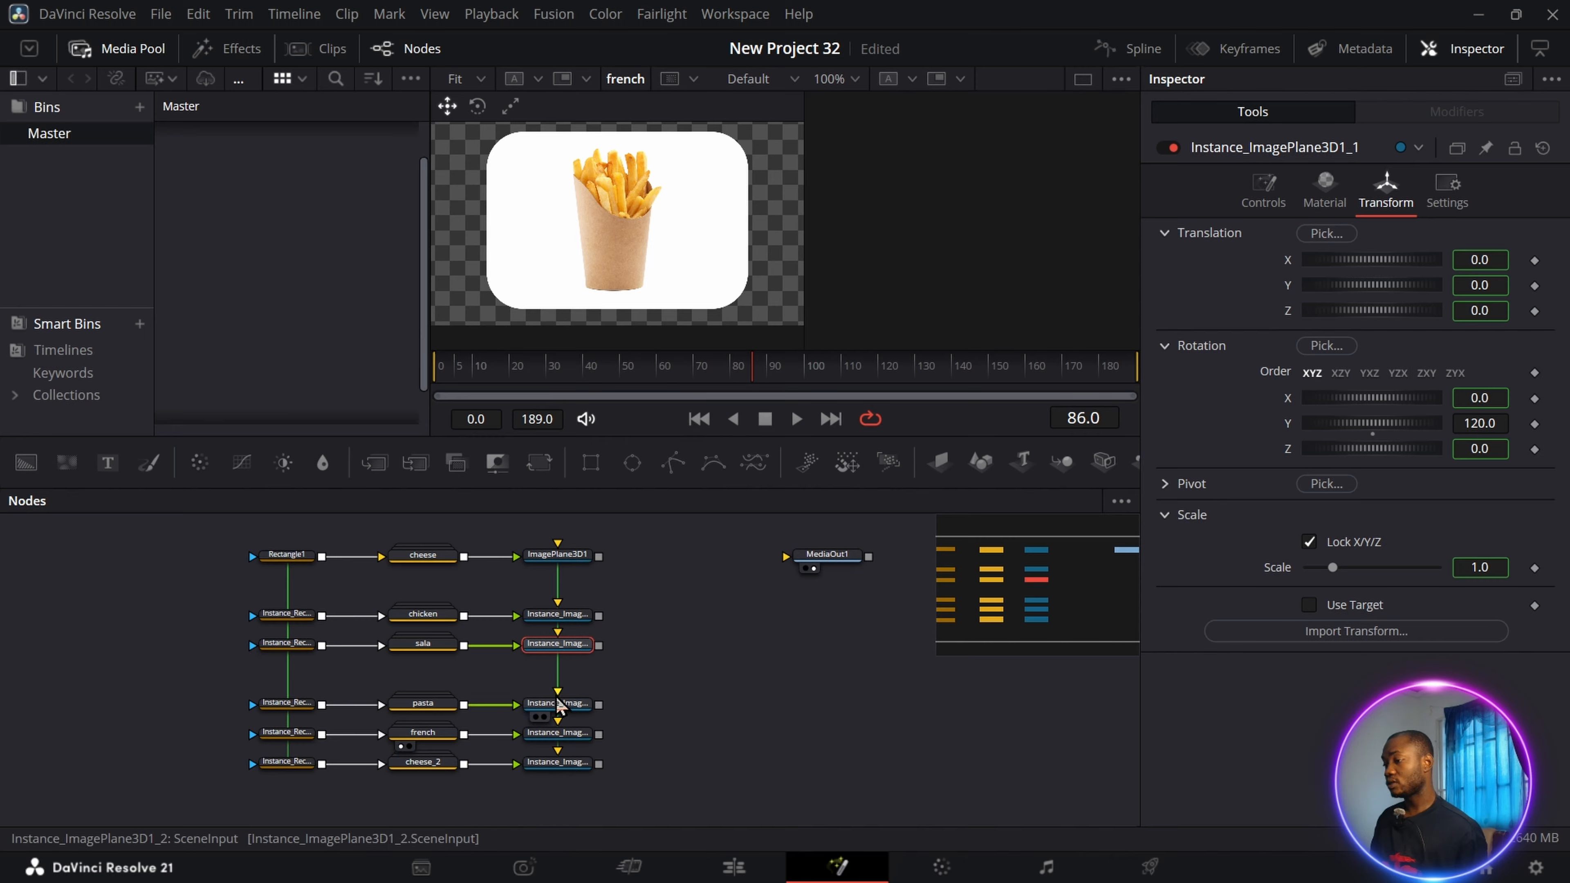
pyautogui.click(560, 706)
pyautogui.click(560, 735)
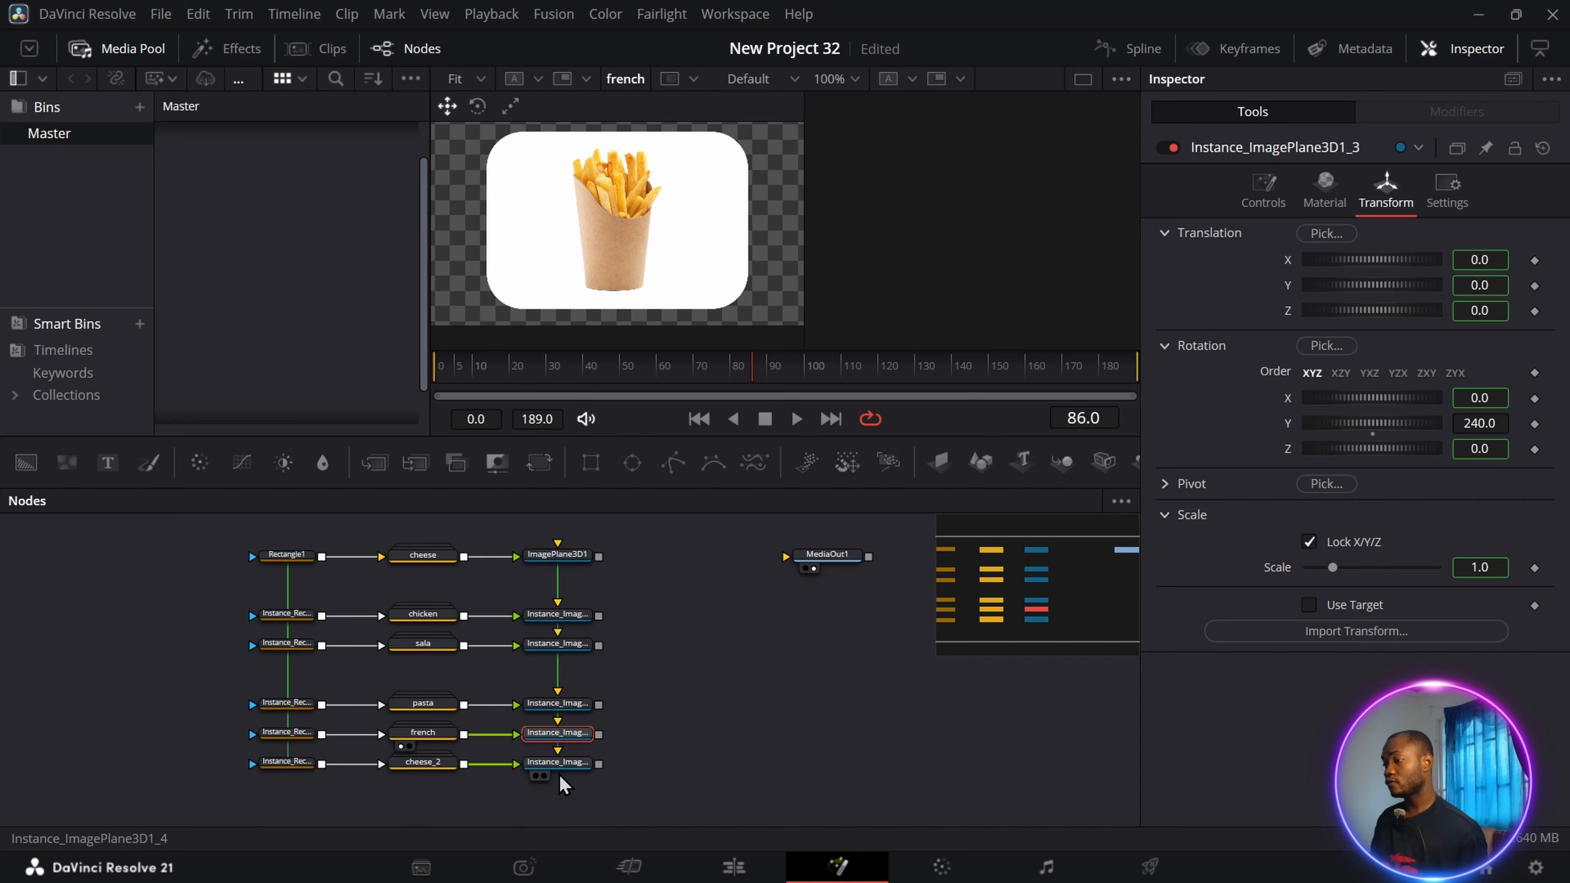
pyautogui.click(559, 767)
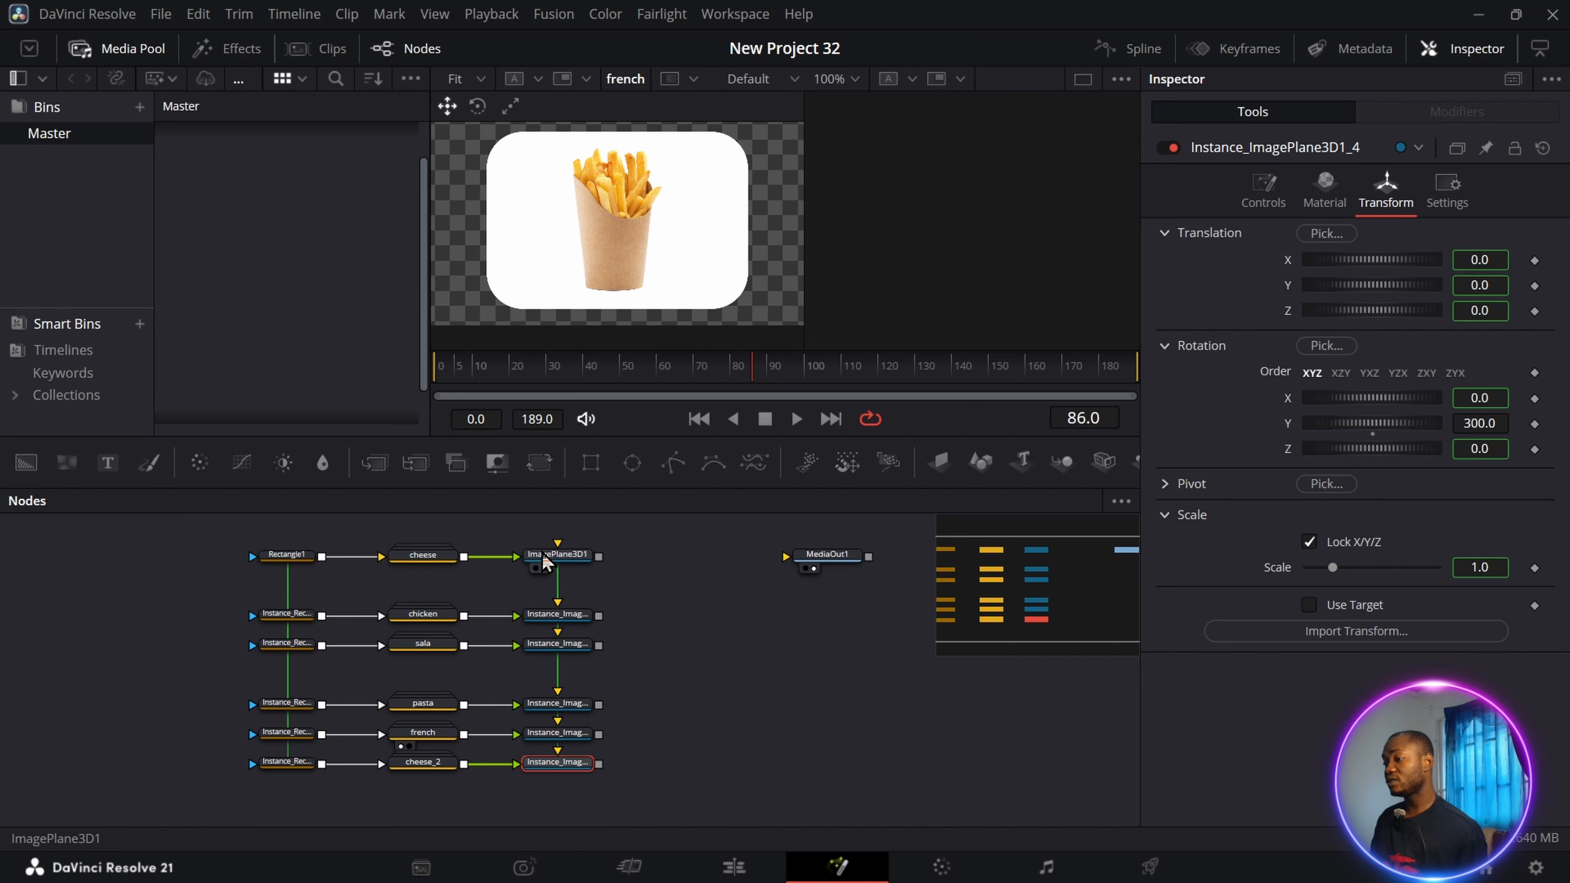
pyautogui.click(558, 556)
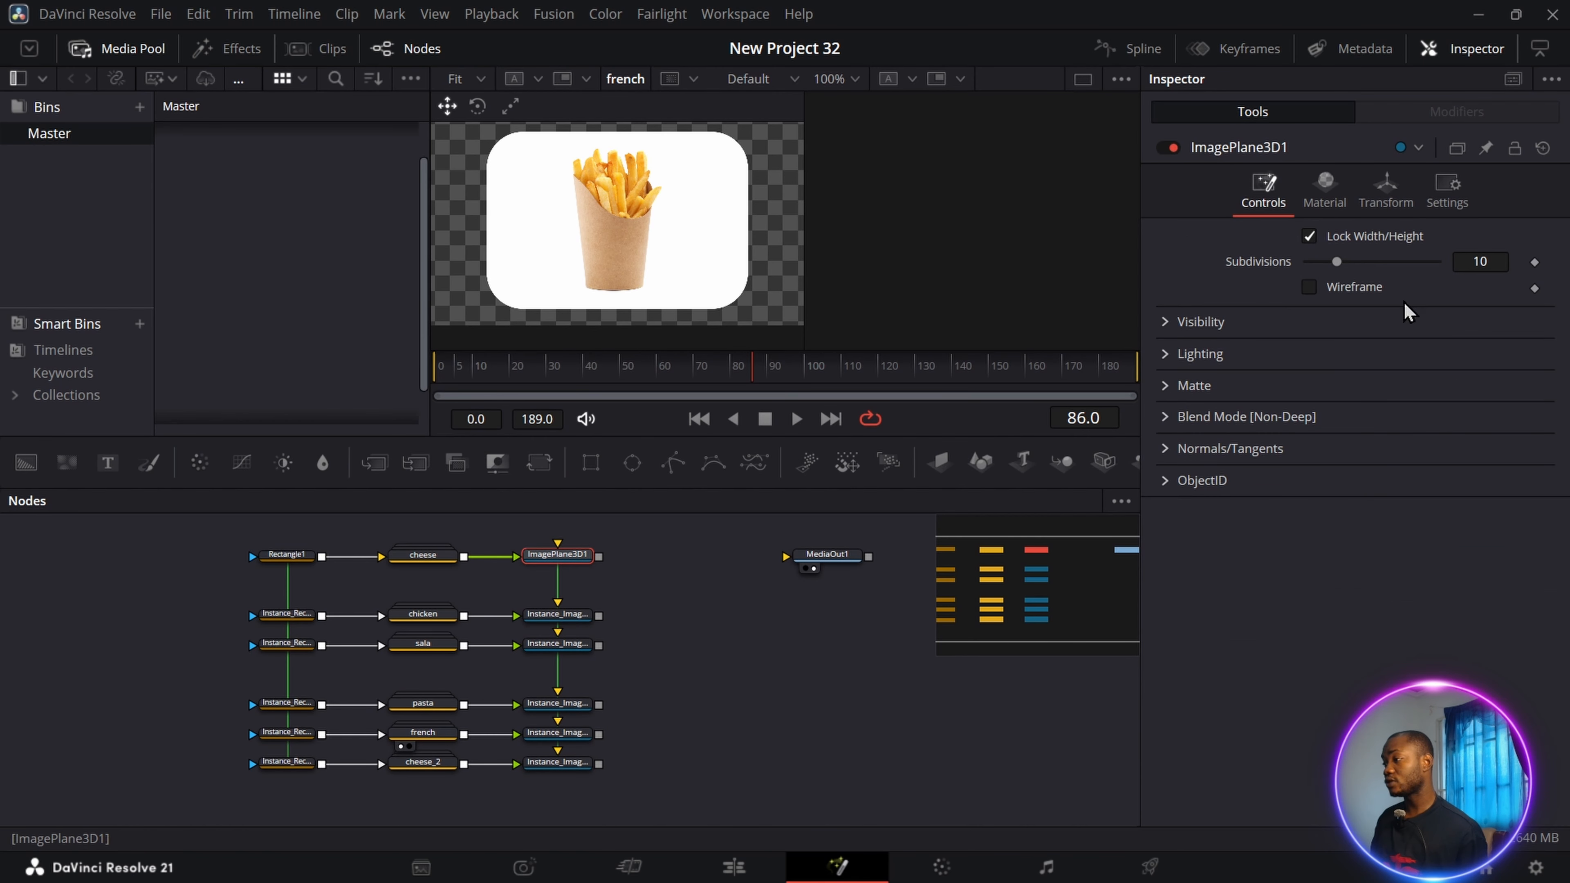
pyautogui.click(1386, 188)
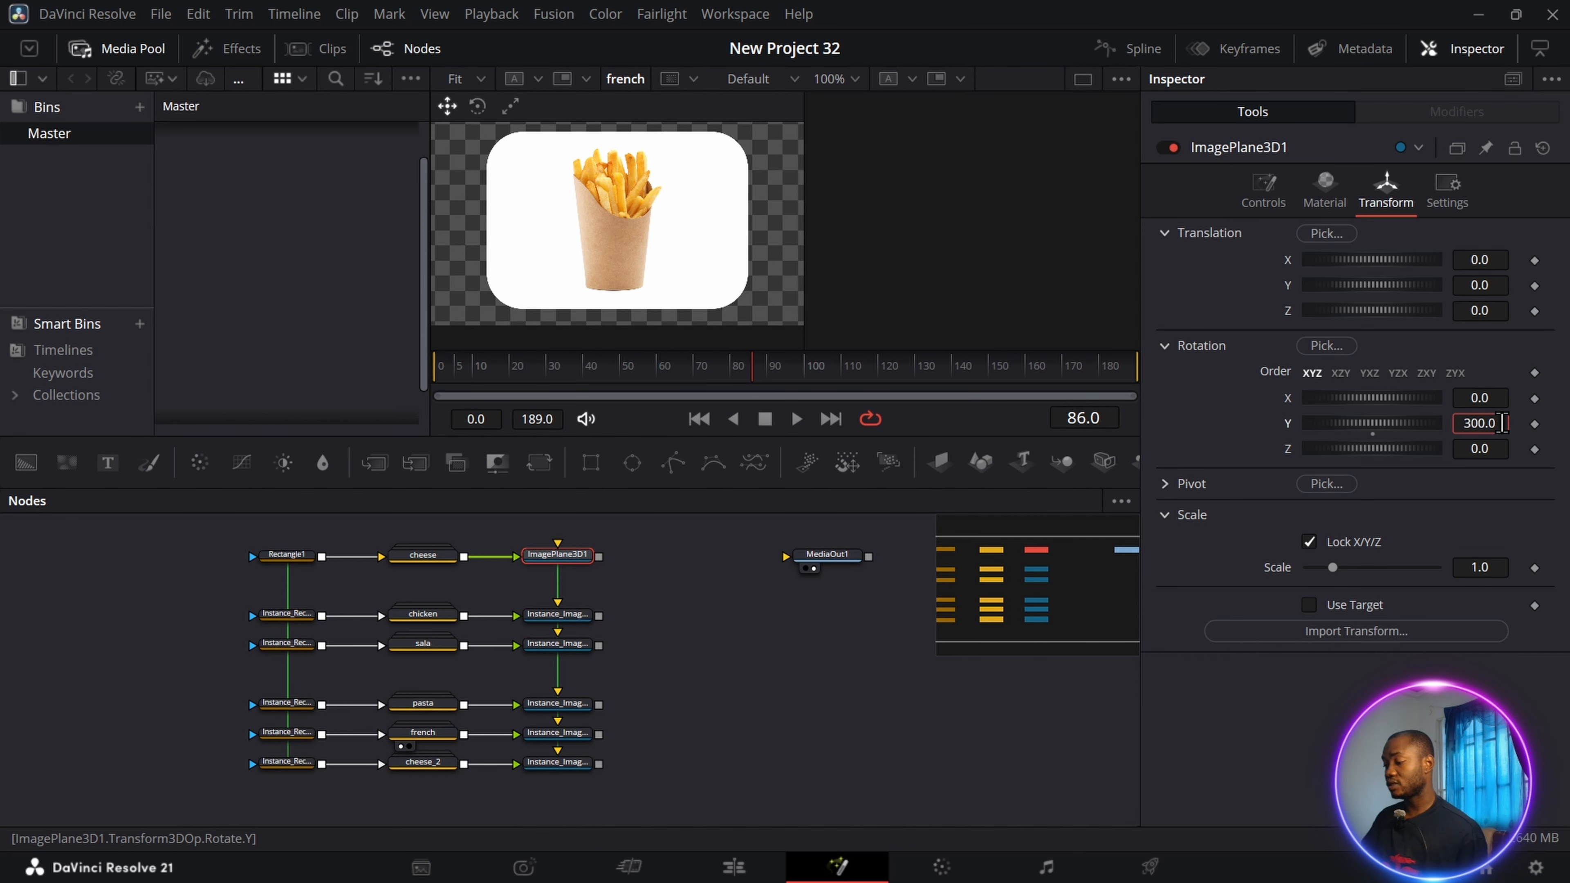
# Move MediaOut1 out of the way, connect all six image planes to a new Merge 3D node, and preview the merge.
pyautogui.moveTo(827, 555); pyautogui.dragTo(1014, 688)
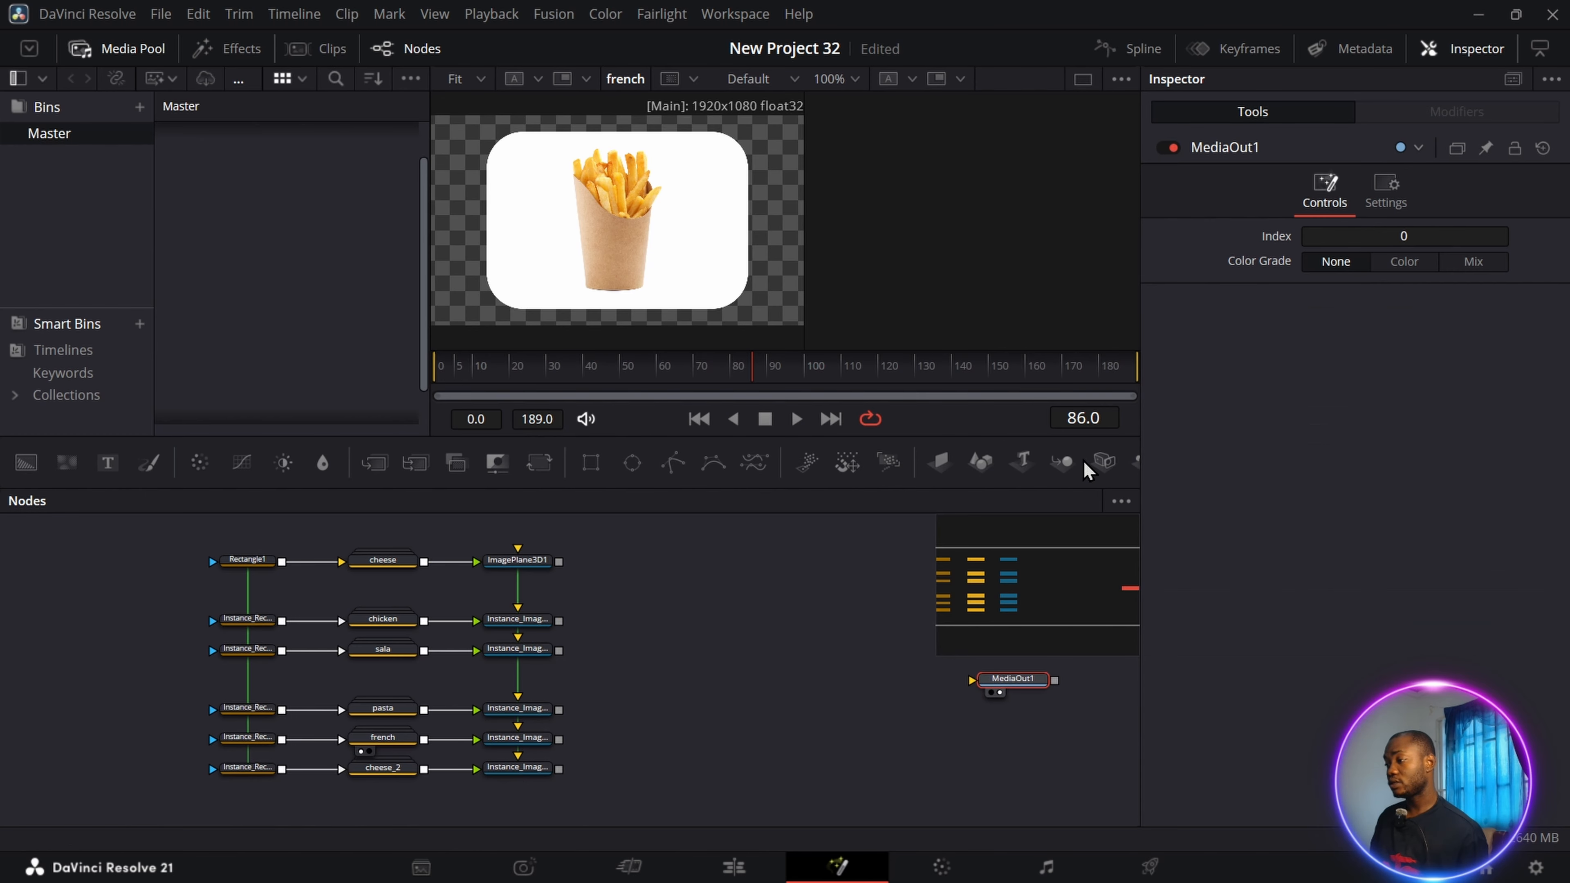
pyautogui.click(1062, 461)
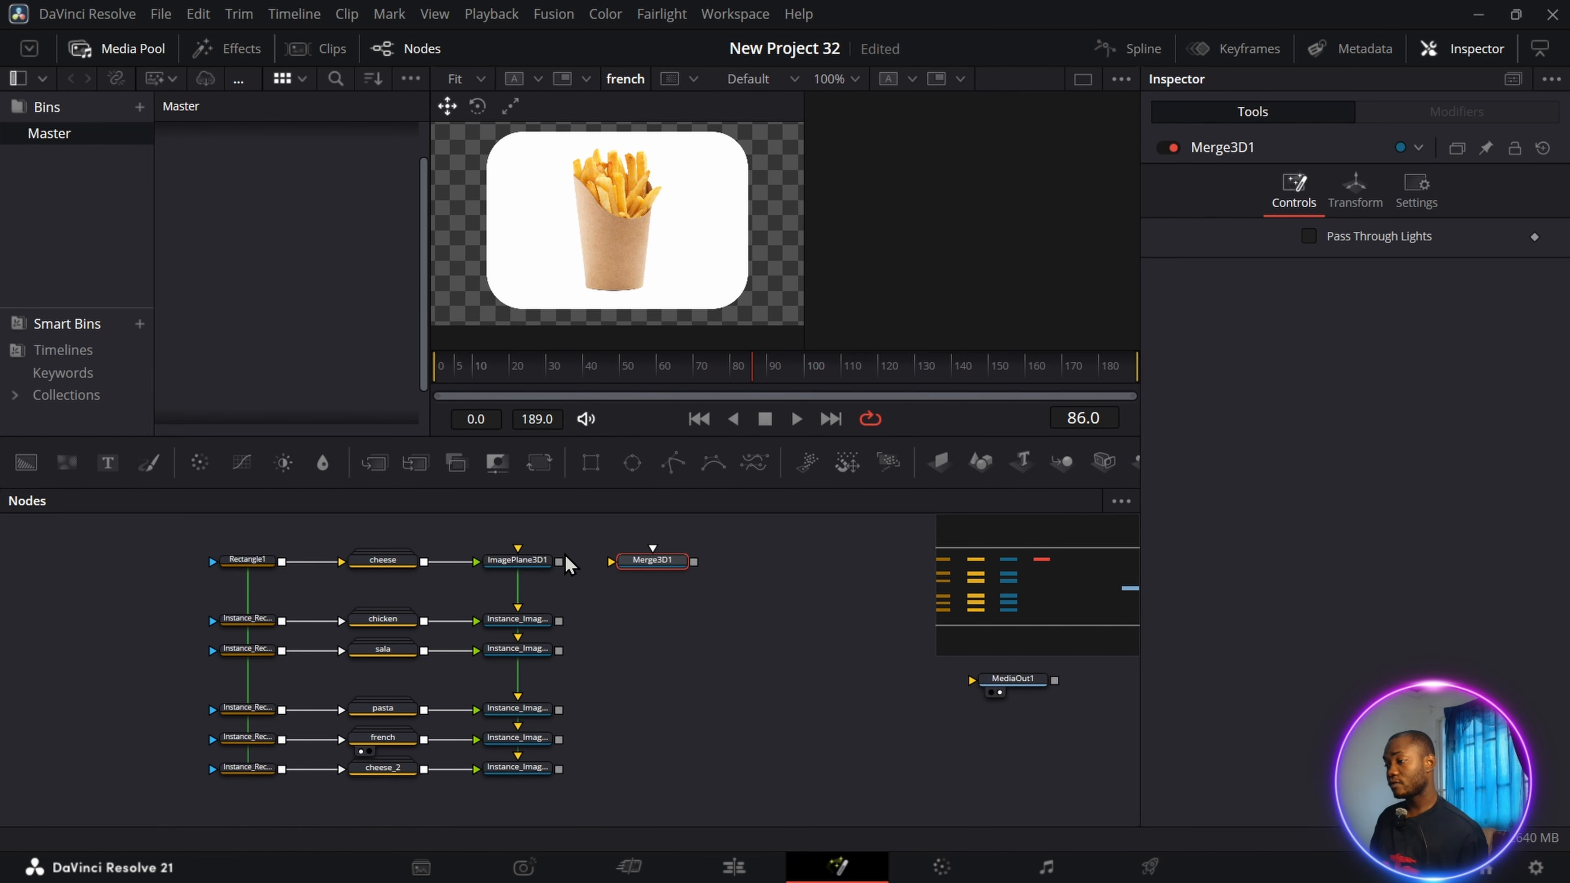
pyautogui.moveTo(559, 561); pyautogui.dragTo(612, 561)
pyautogui.moveTo(559, 620); pyautogui.dragTo(674, 563)
pyautogui.moveTo(559, 650); pyautogui.dragTo(674, 563)
pyautogui.moveTo(559, 710); pyautogui.dragTo(645, 639)
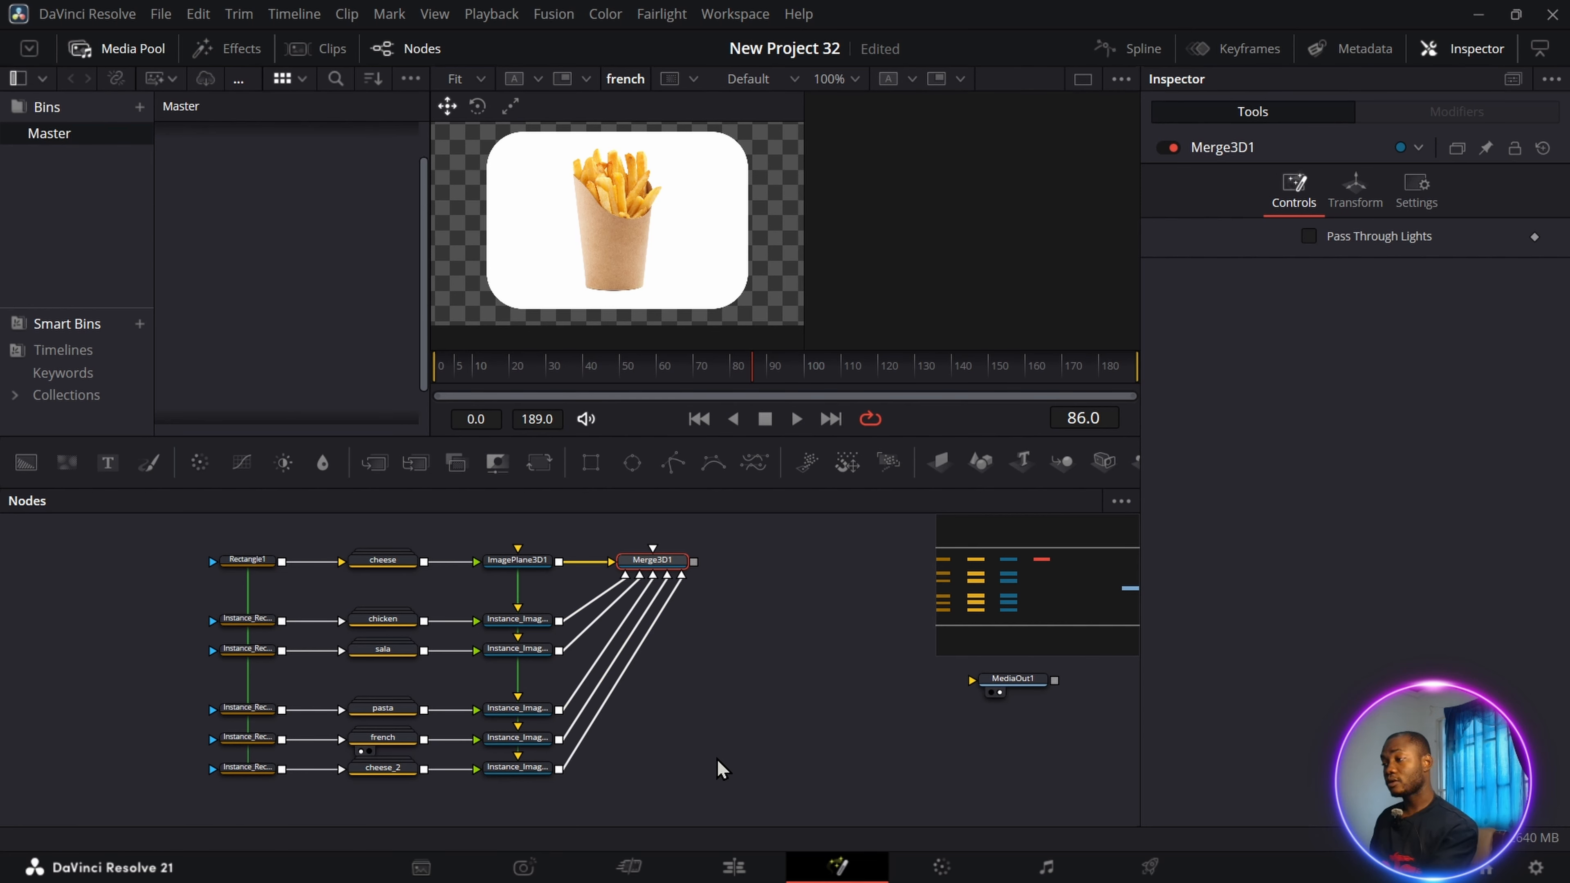
pyautogui.press('1')
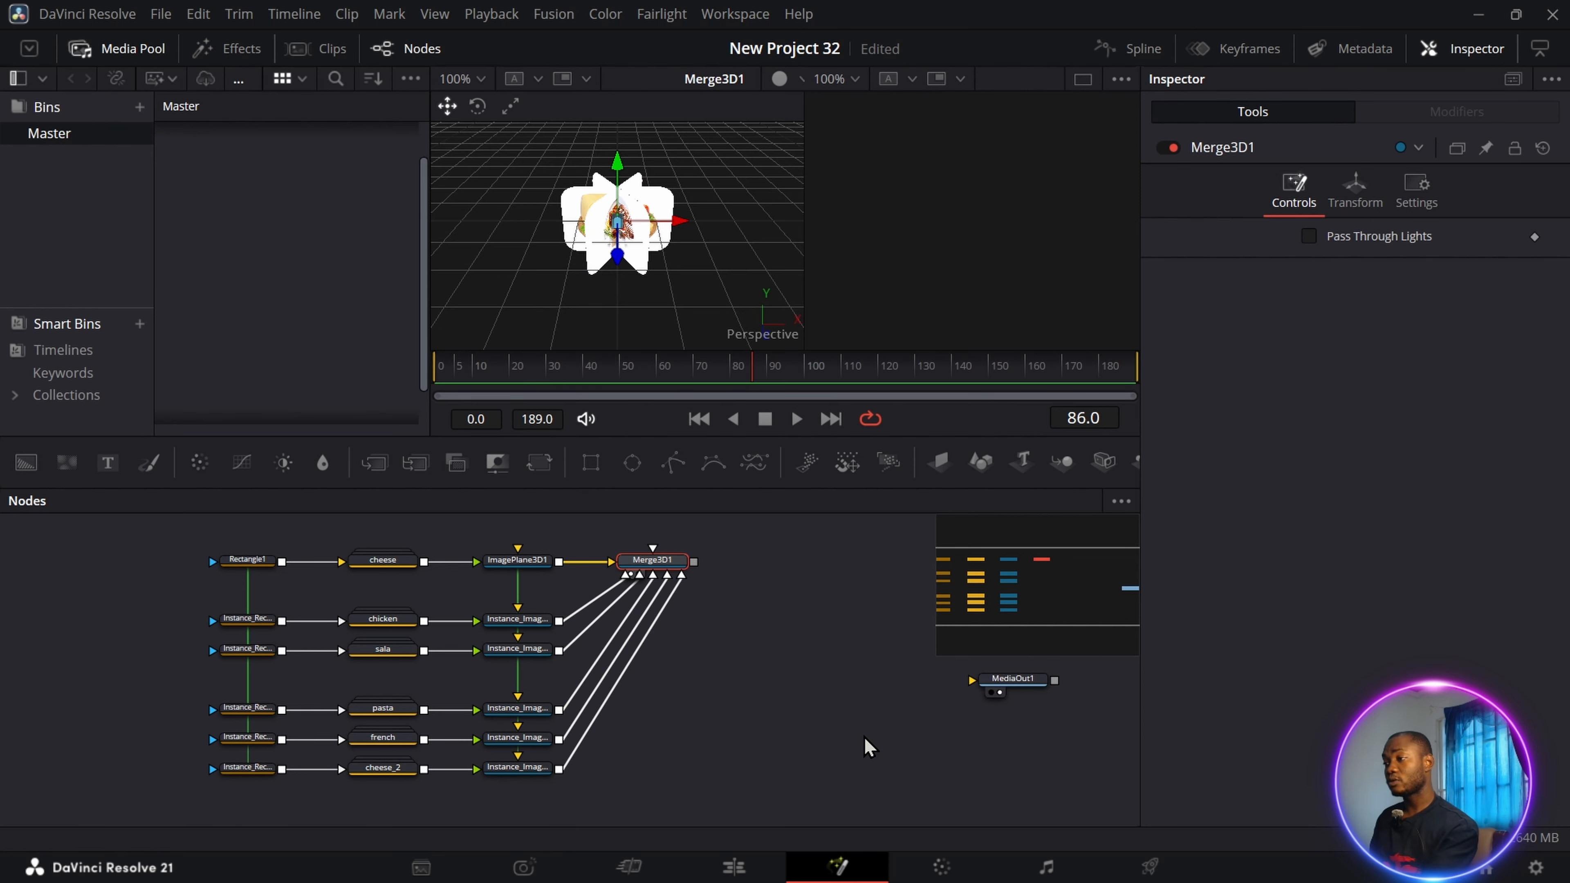
# Set the original cheese image plane's pivot Z to 0.562 and the 3D merge's Y rotation to 27.6 to test the ring.
pyautogui.click(525, 564)
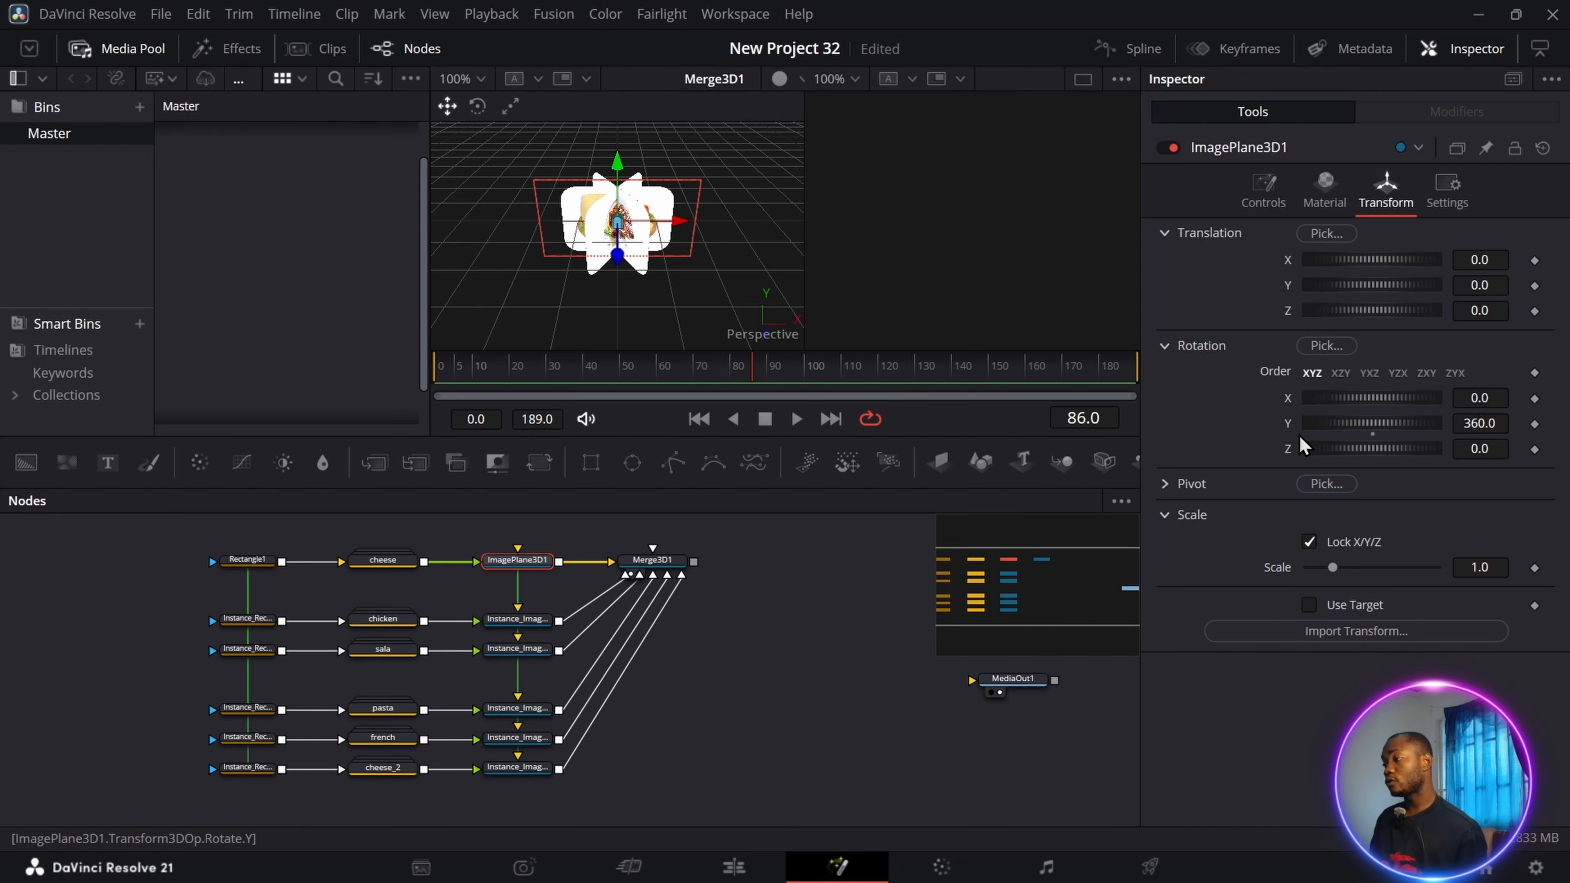
pyautogui.click(1192, 483)
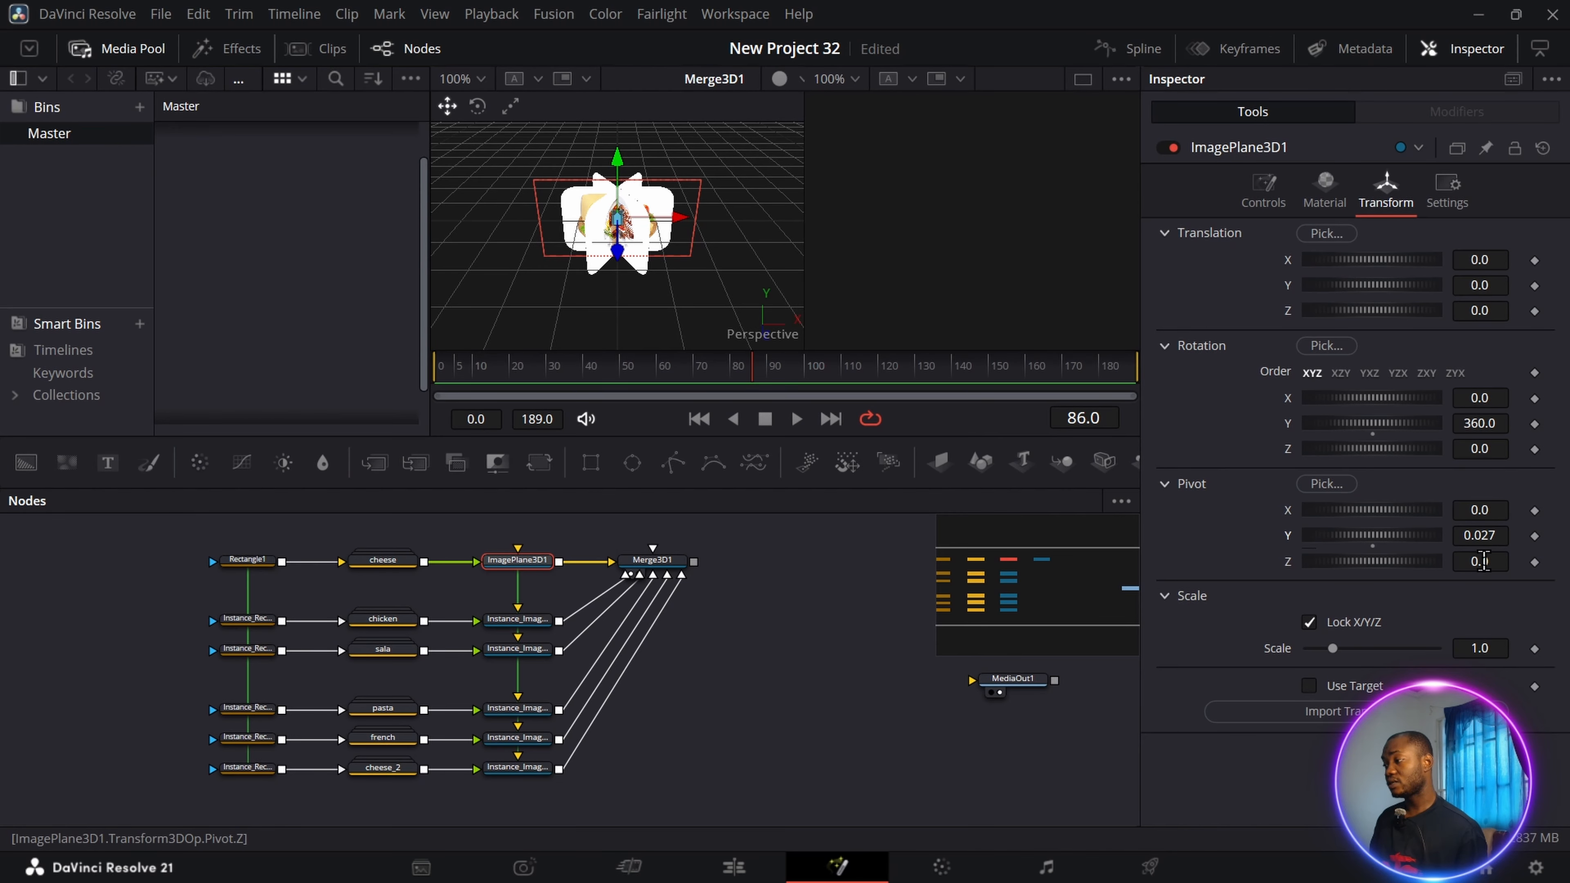
pyautogui.hotkey('ctrl', 'z')
pyautogui.moveTo(1271, 561); pyautogui.dragTo(1483, 562)
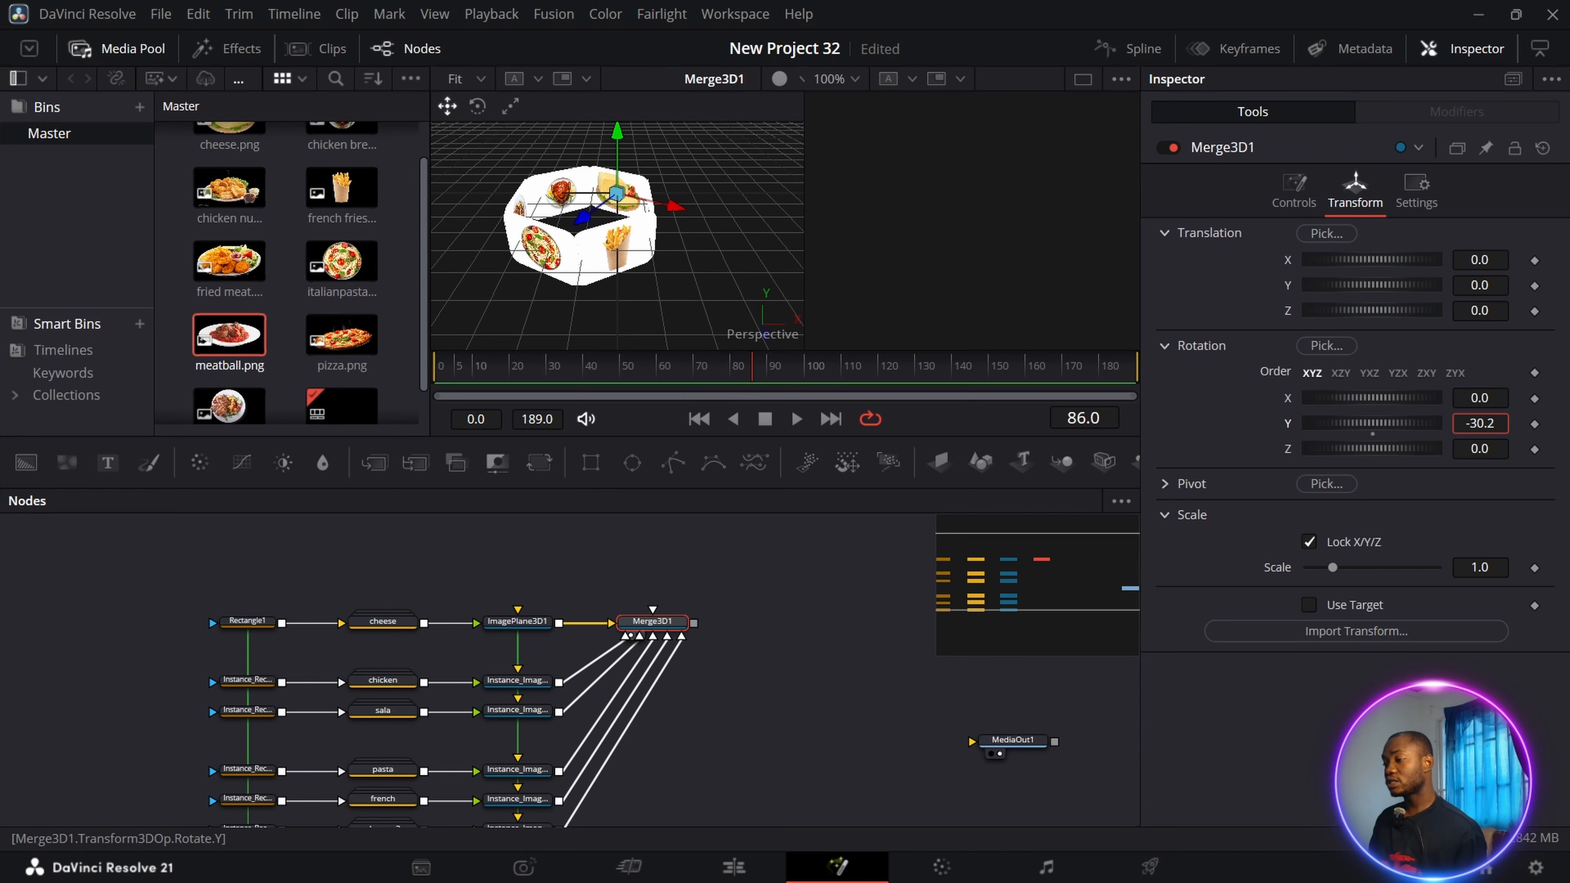
pyautogui.moveTo(1335, 423)
pyautogui.mouseDown()
pyautogui.moveTo(1418, 423)
pyautogui.moveTo(1336, 423)
pyautogui.moveTo(1363, 423)
pyautogui.mouseUp()
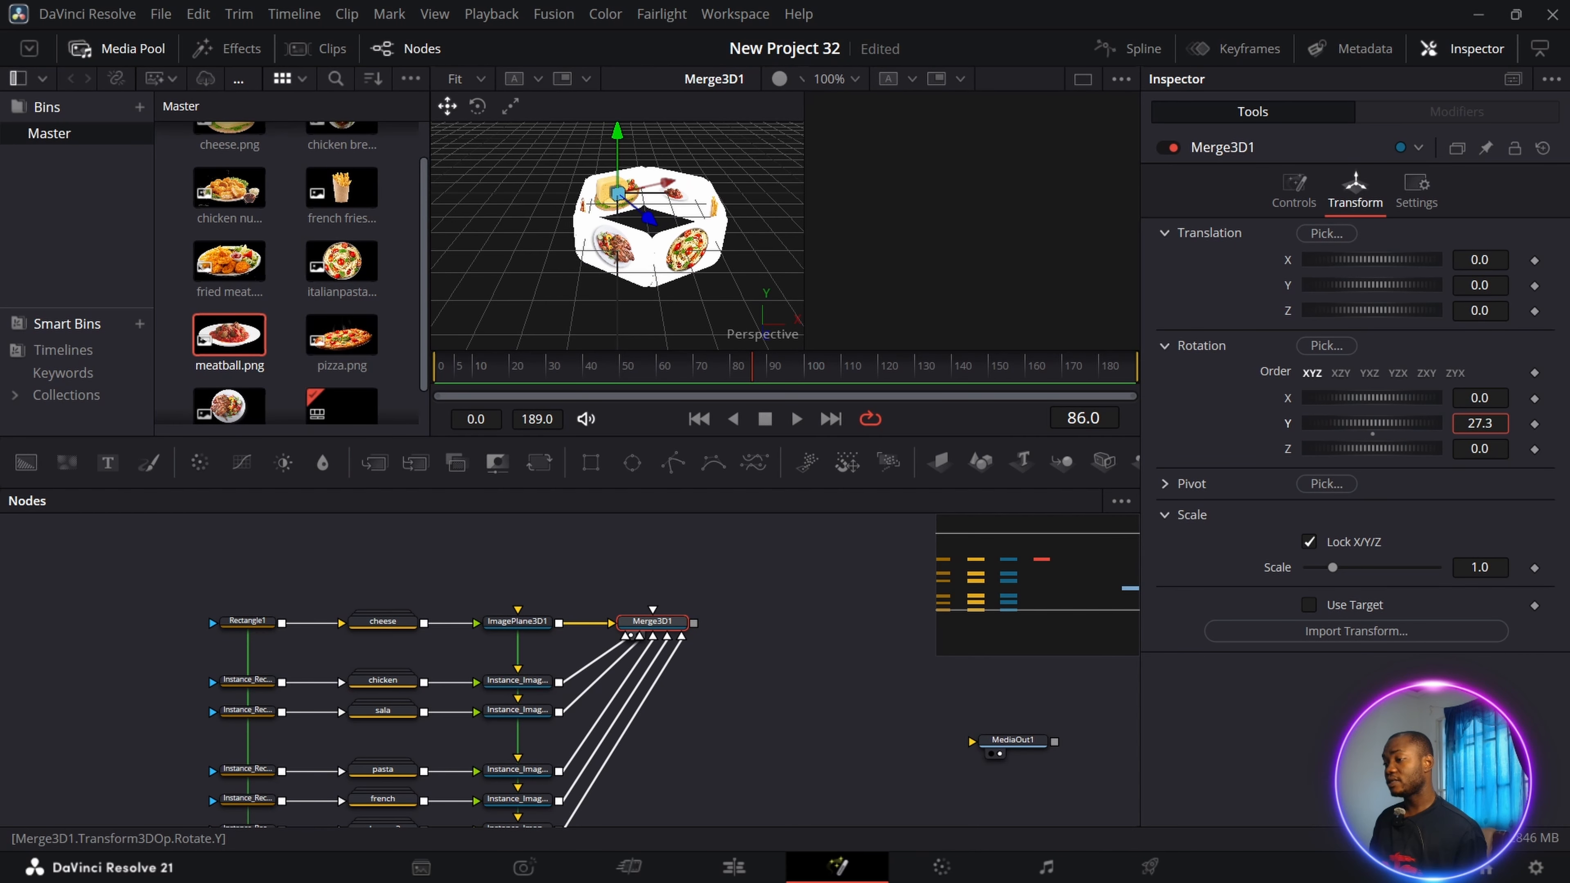
# Pin the original cheese image plane's settings and open the 3D merge's pivot controls alongside them.
pyautogui.click(524, 625)
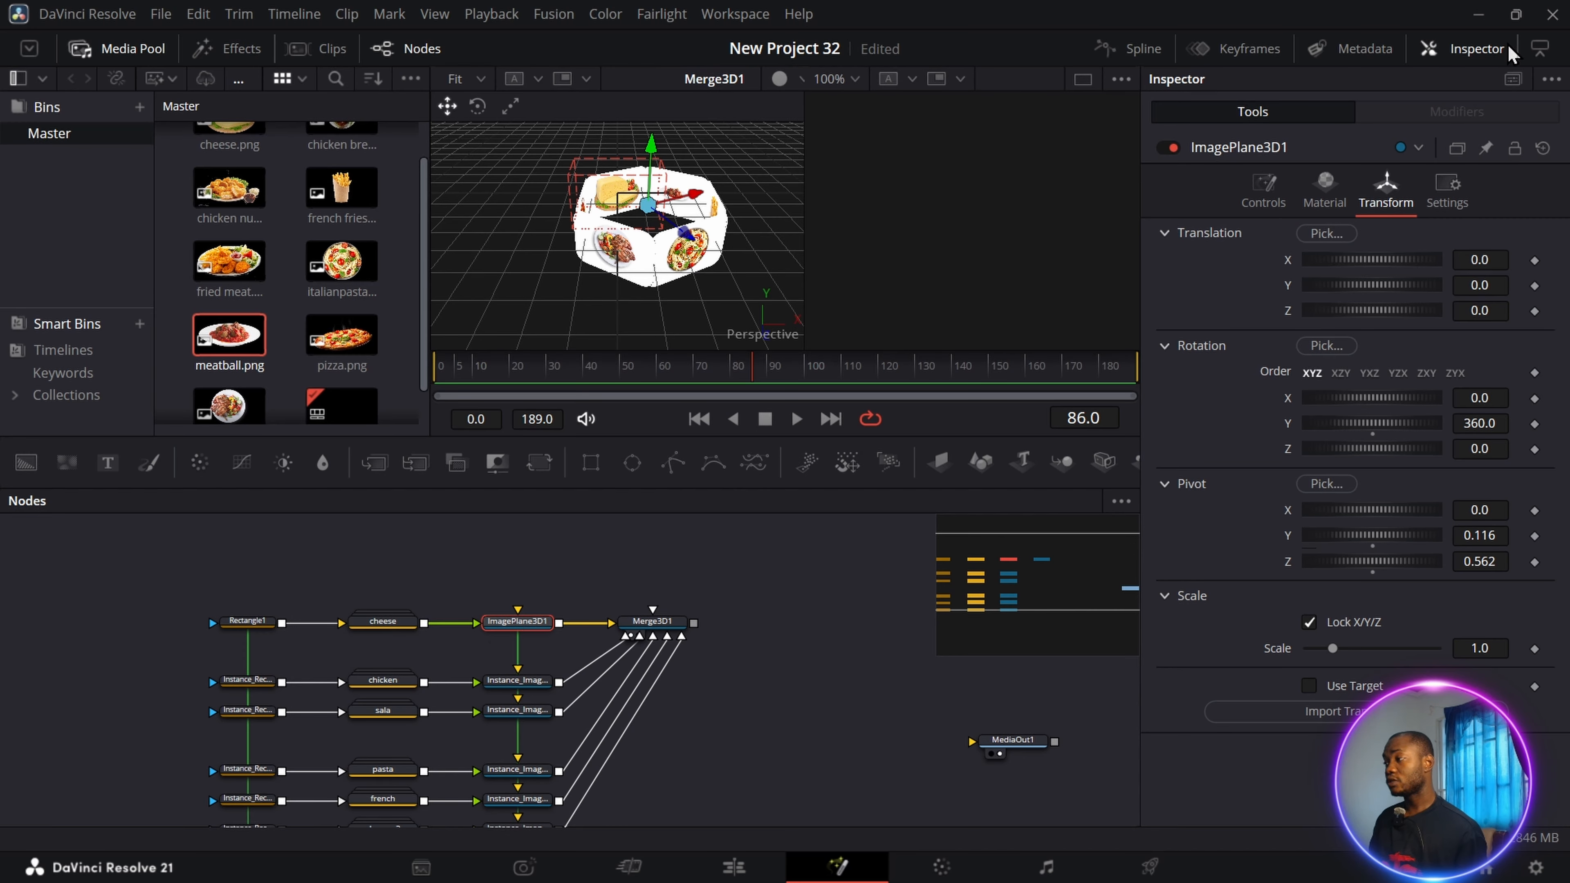
pyautogui.click(657, 624)
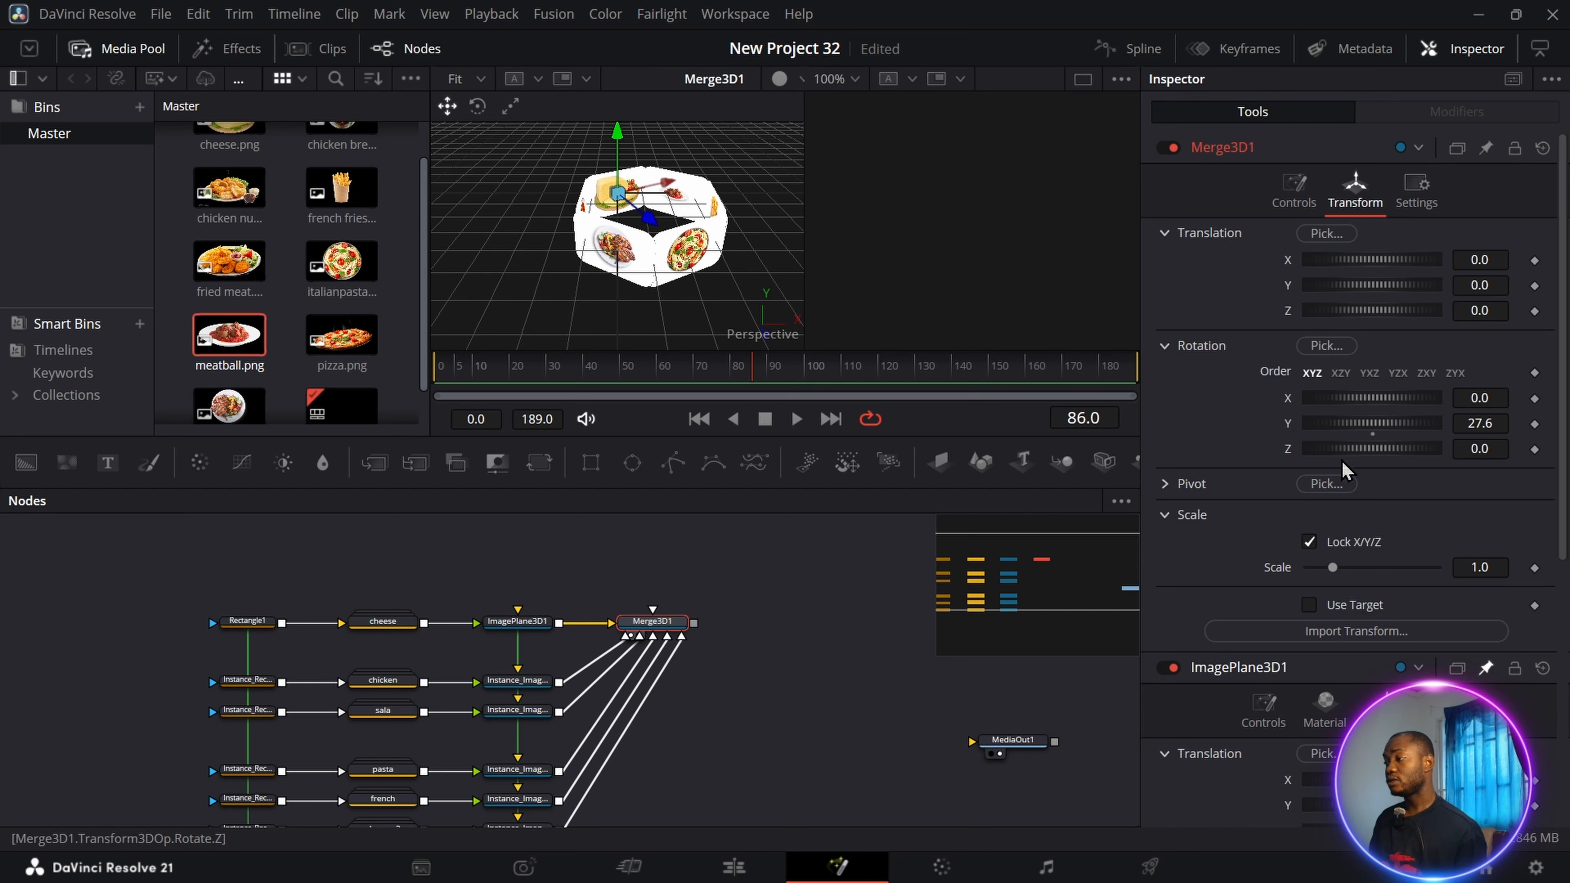
pyautogui.click(1164, 484)
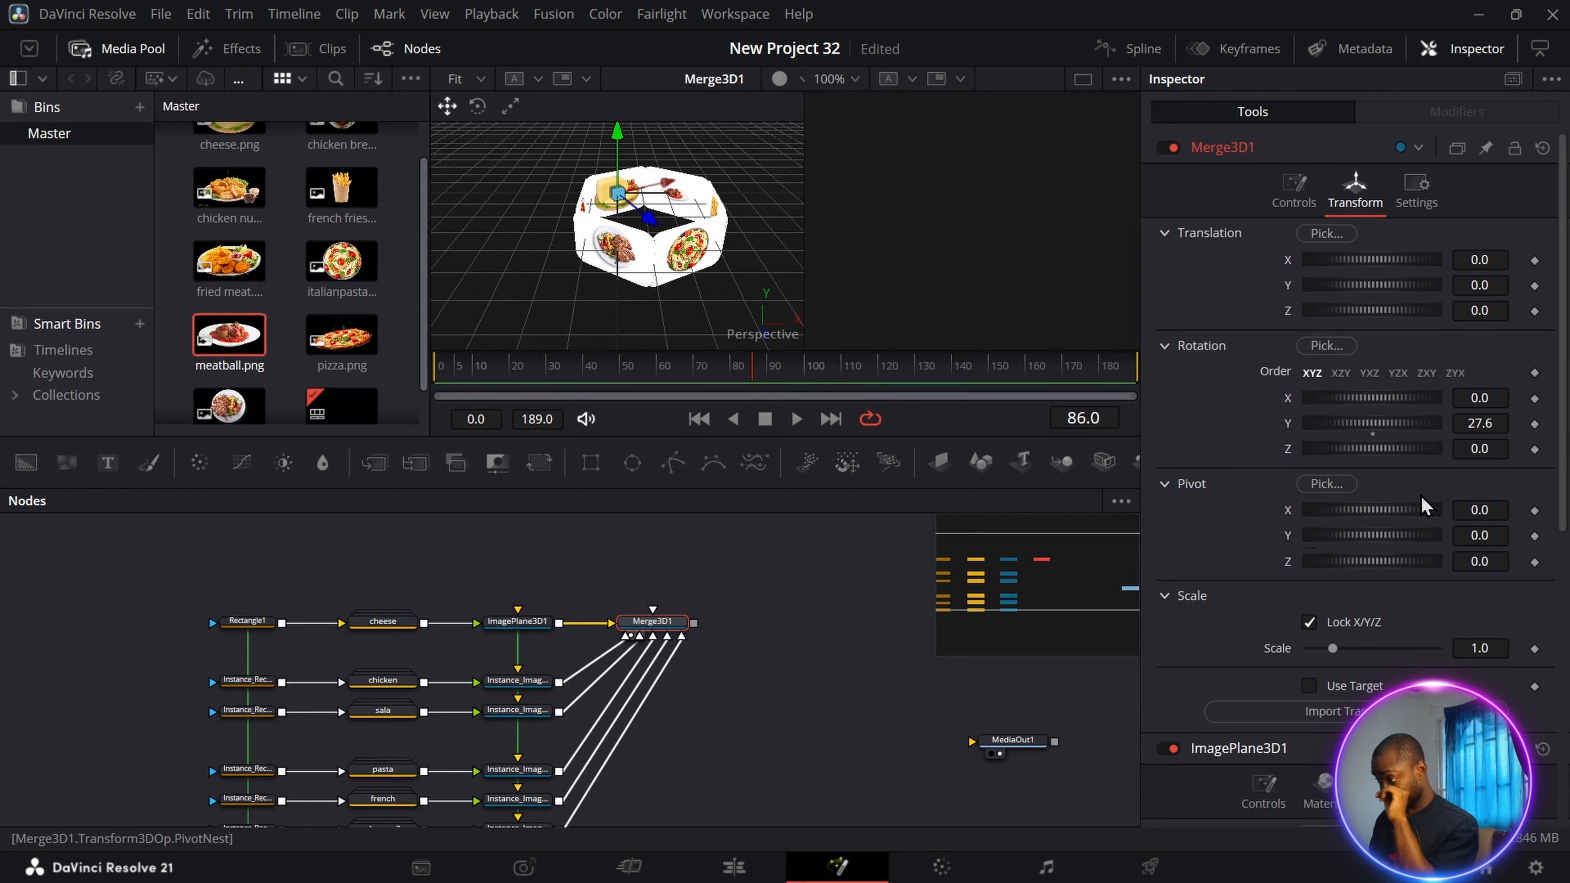
# Add an expression to the 3D merge's pivot Z that links it to ImagePlane3D1's pivot Z.
pyautogui.rightClick(1285, 560)
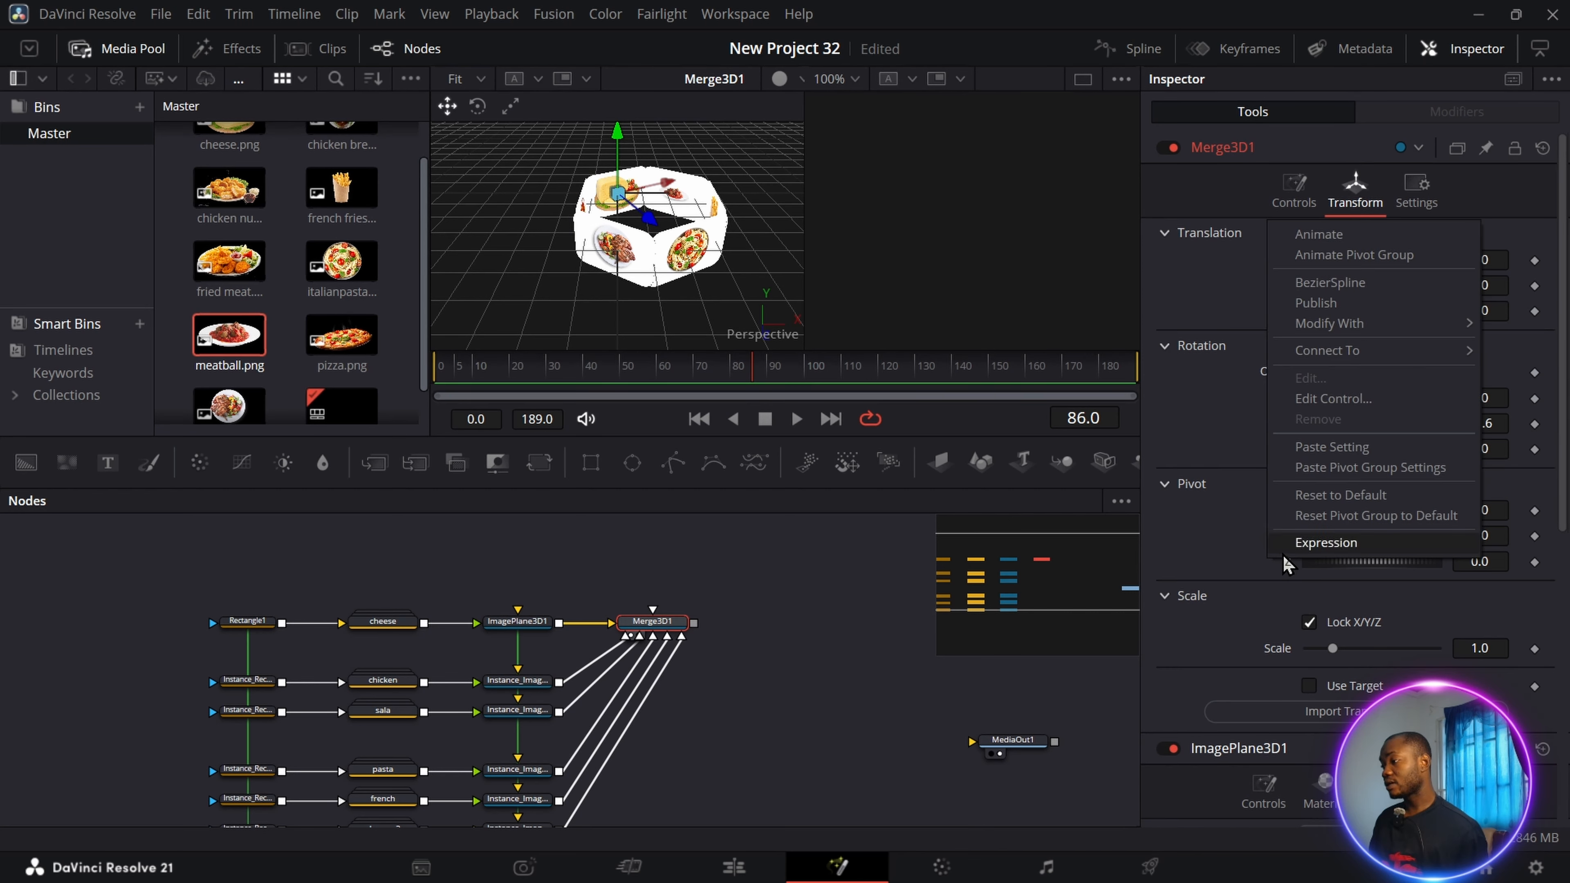
pyautogui.click(1328, 553)
pyautogui.scroll(-4, 1244, 241)
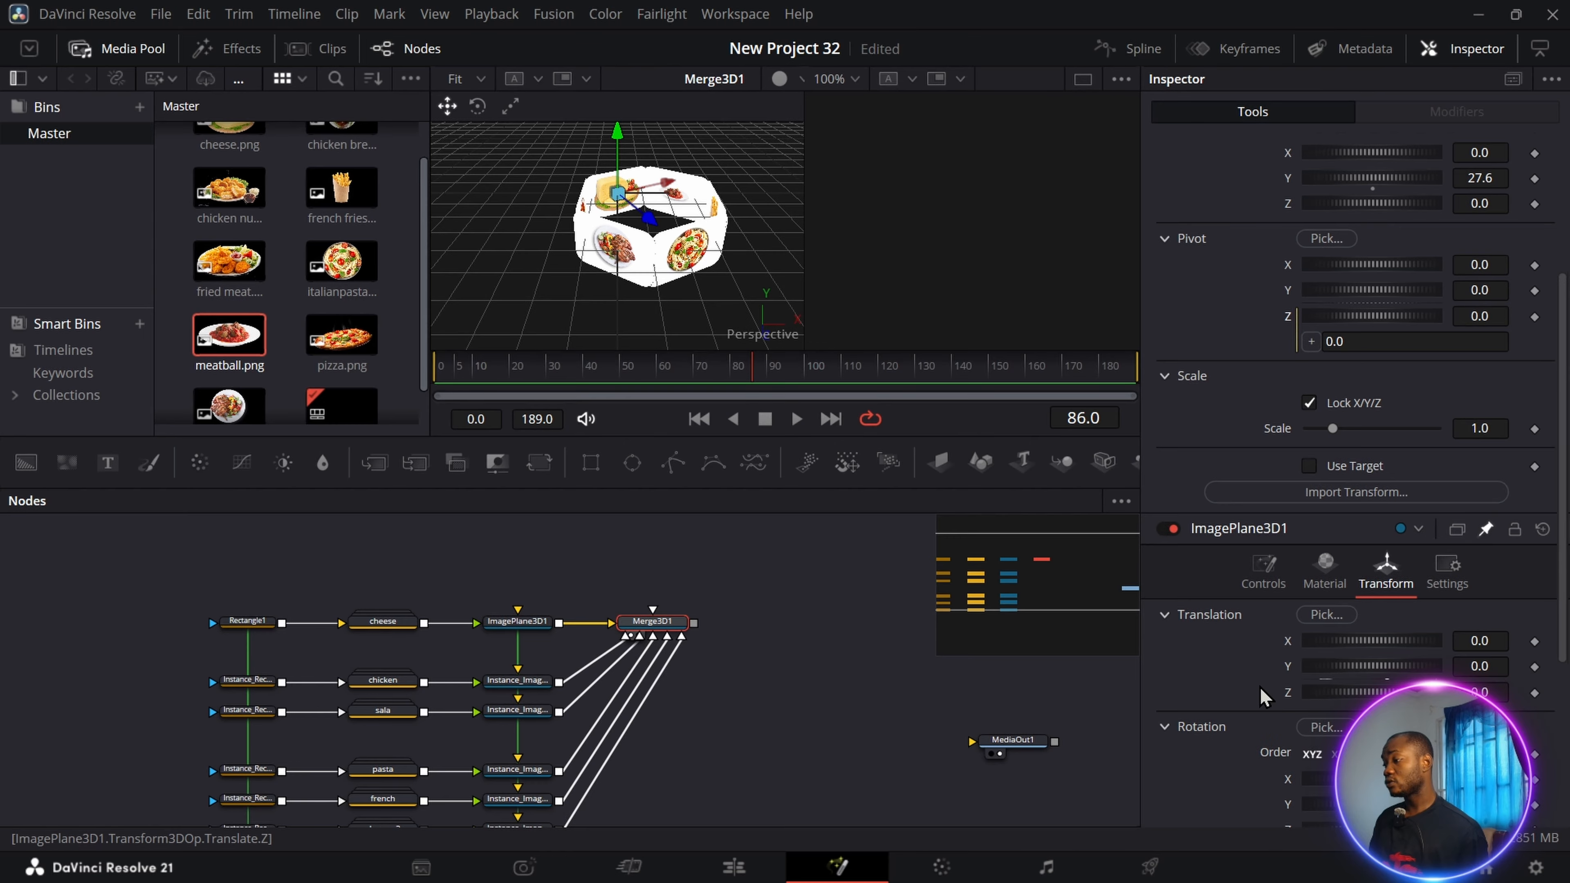
pyautogui.scroll(-2, 1300, 328)
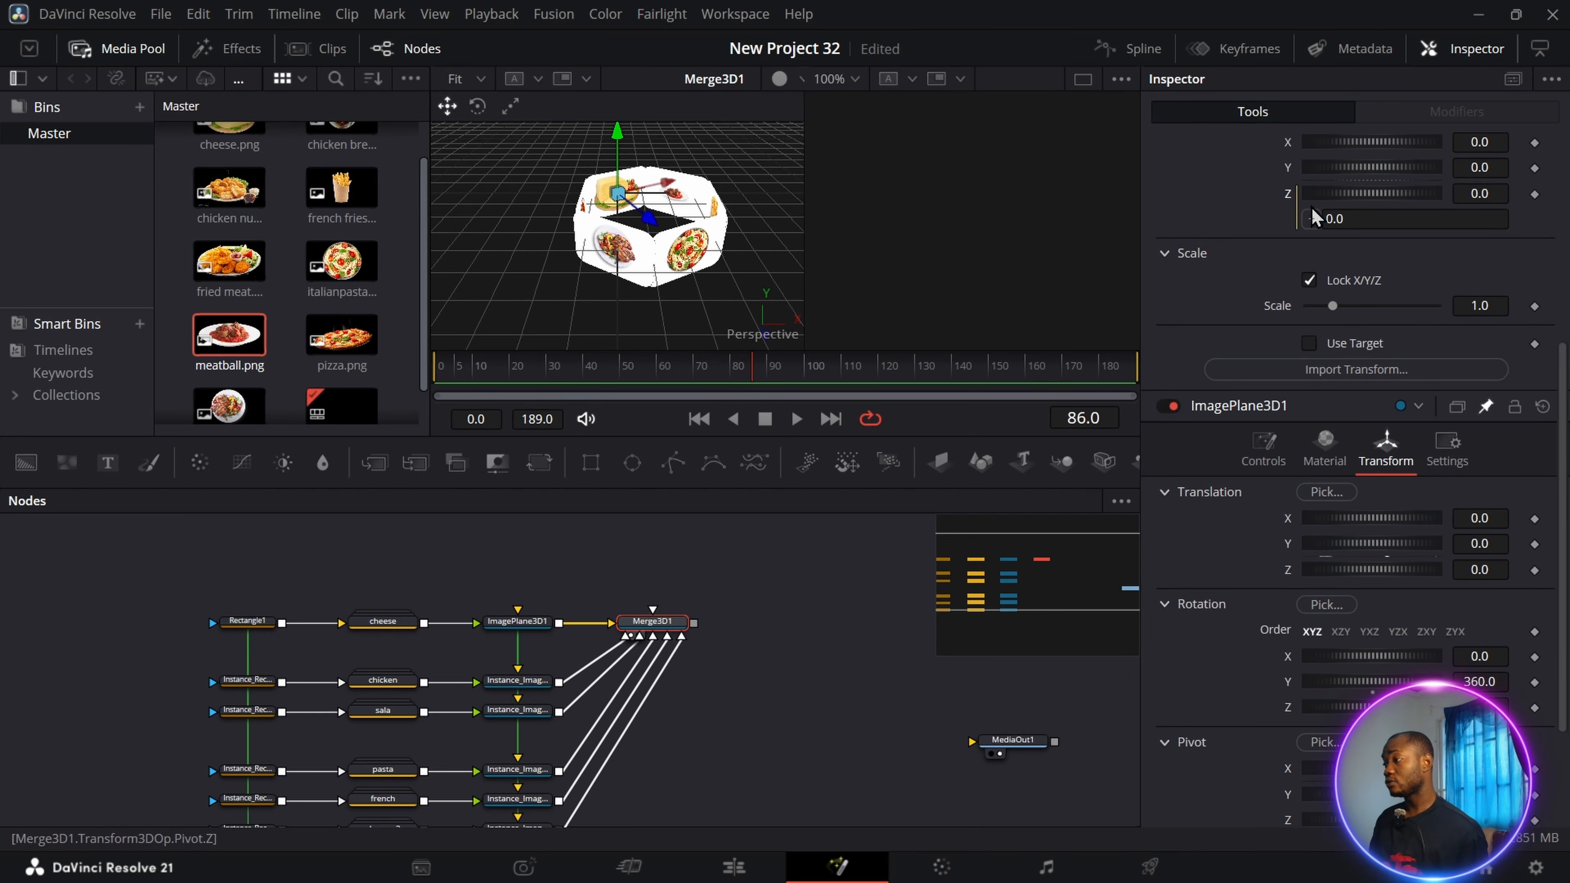
pyautogui.moveTo(1315, 224); pyautogui.dragTo(1292, 718)
pyautogui.scroll(-2, 1314, 624)
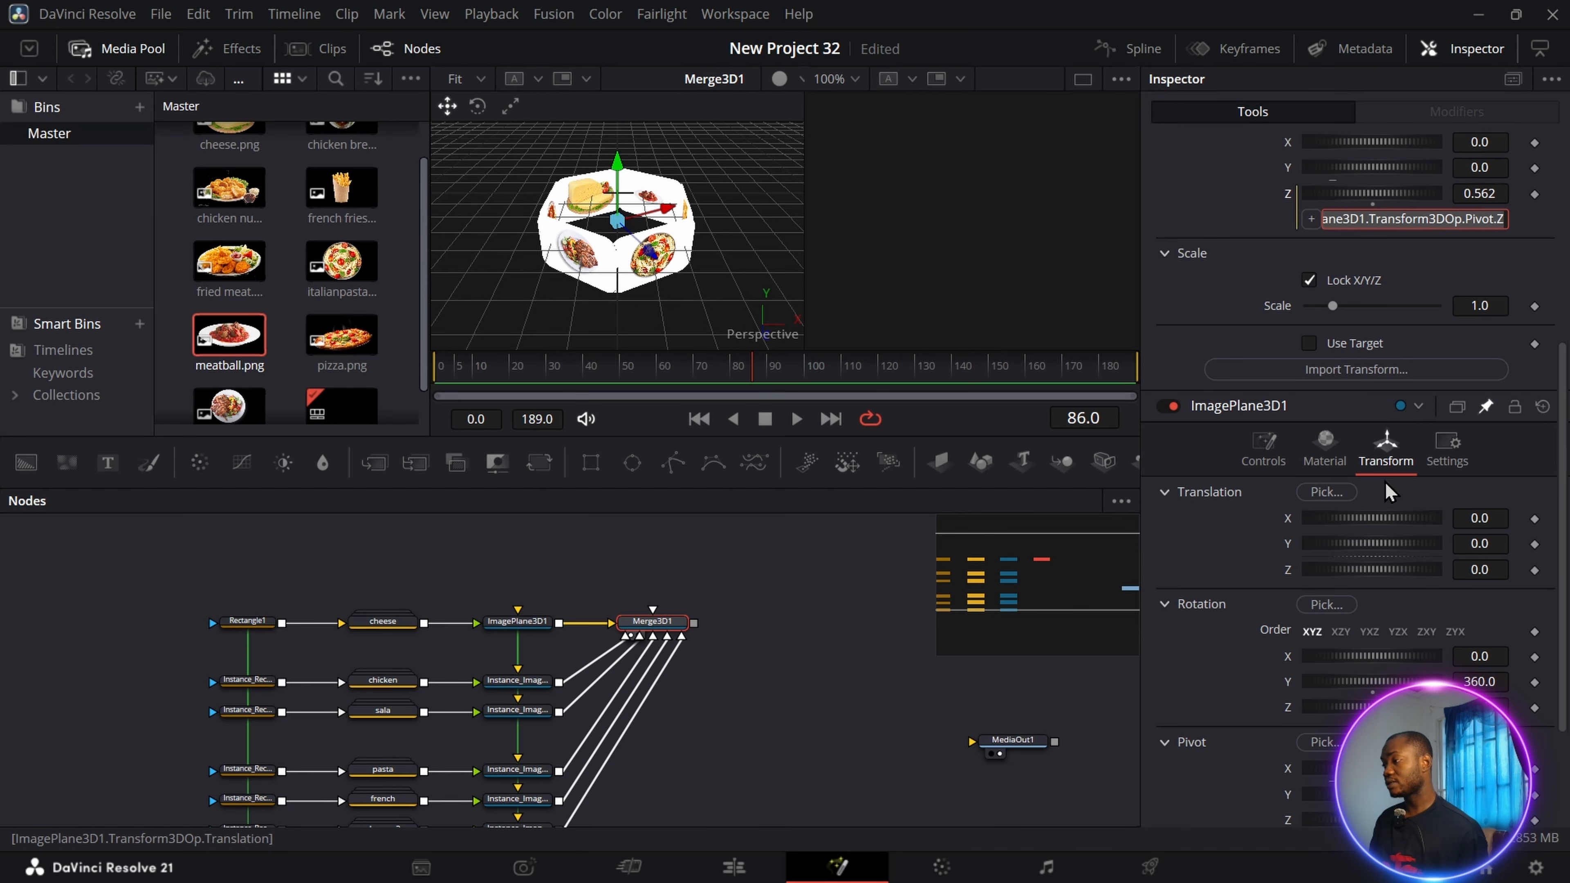
pyautogui.scroll(5, 1292, 421)
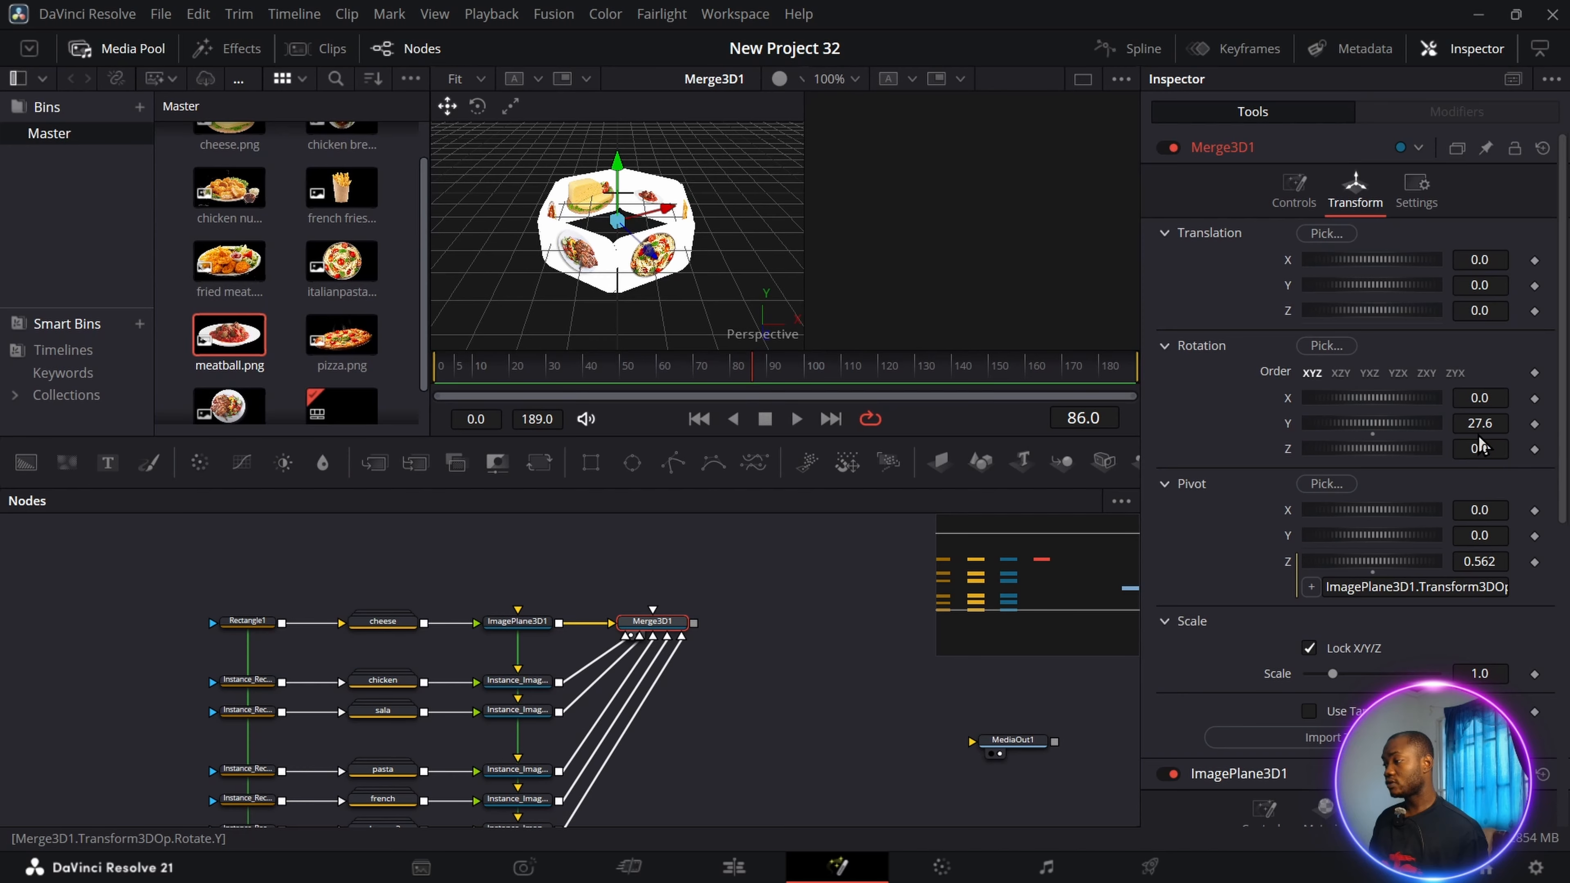
# Set the 3D merge's Y rotation to 110.9, connect the merge to a new Renderer 3D node, and preview the render.
pyautogui.moveTo(1486, 423)
pyautogui.mouseDown()
pyautogui.moveTo(1401, 423)
pyautogui.moveTo(1508, 423)
pyautogui.mouseUp()
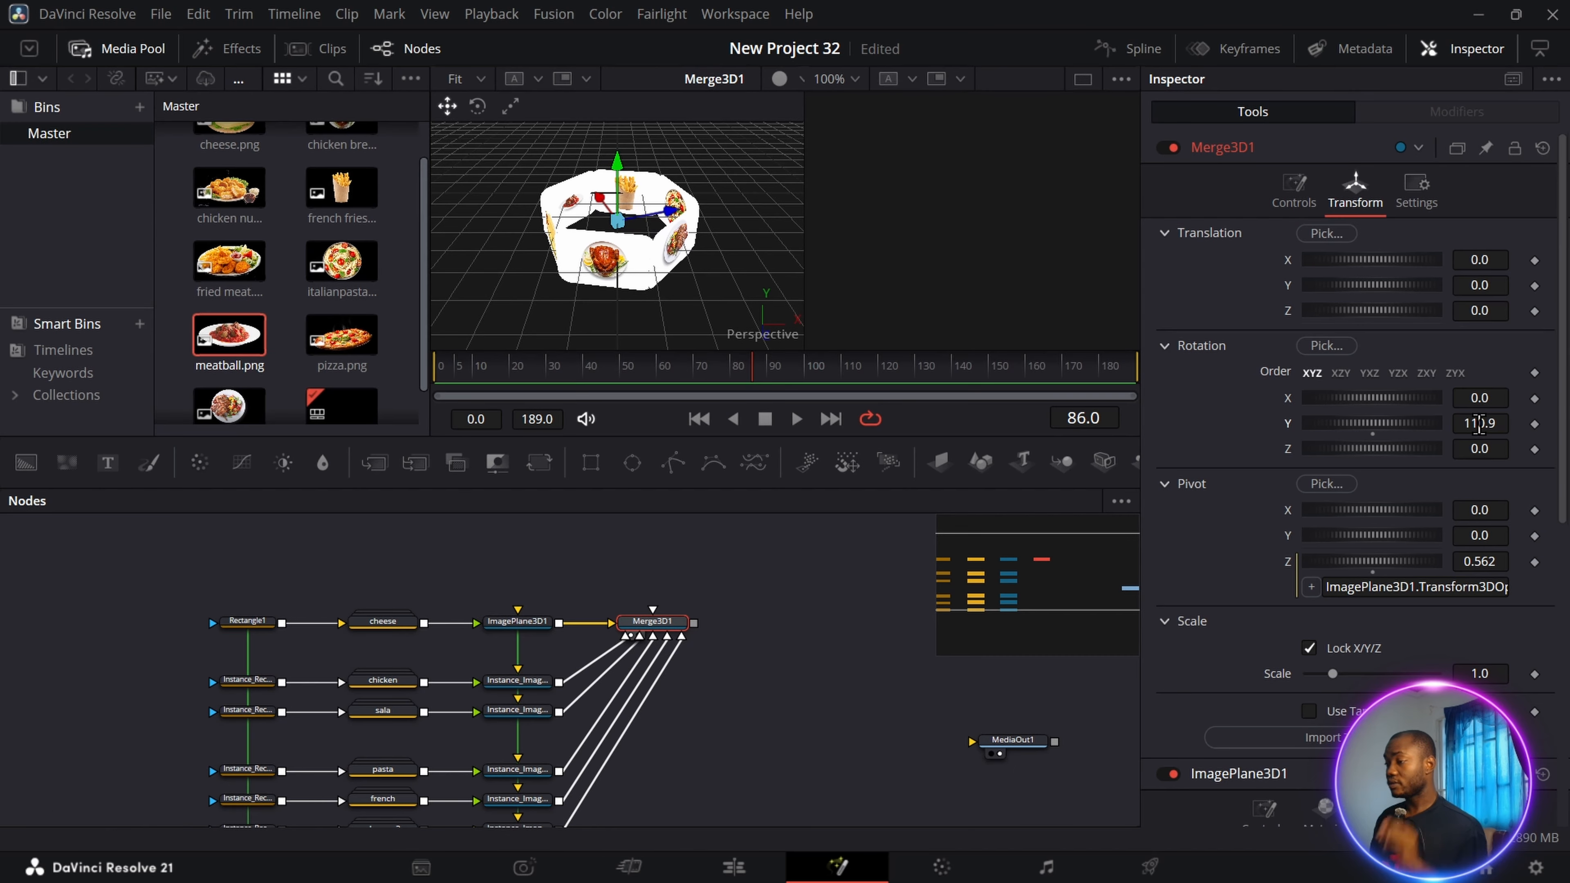
pyautogui.moveTo(1077, 579); pyautogui.dragTo(1065, 579)
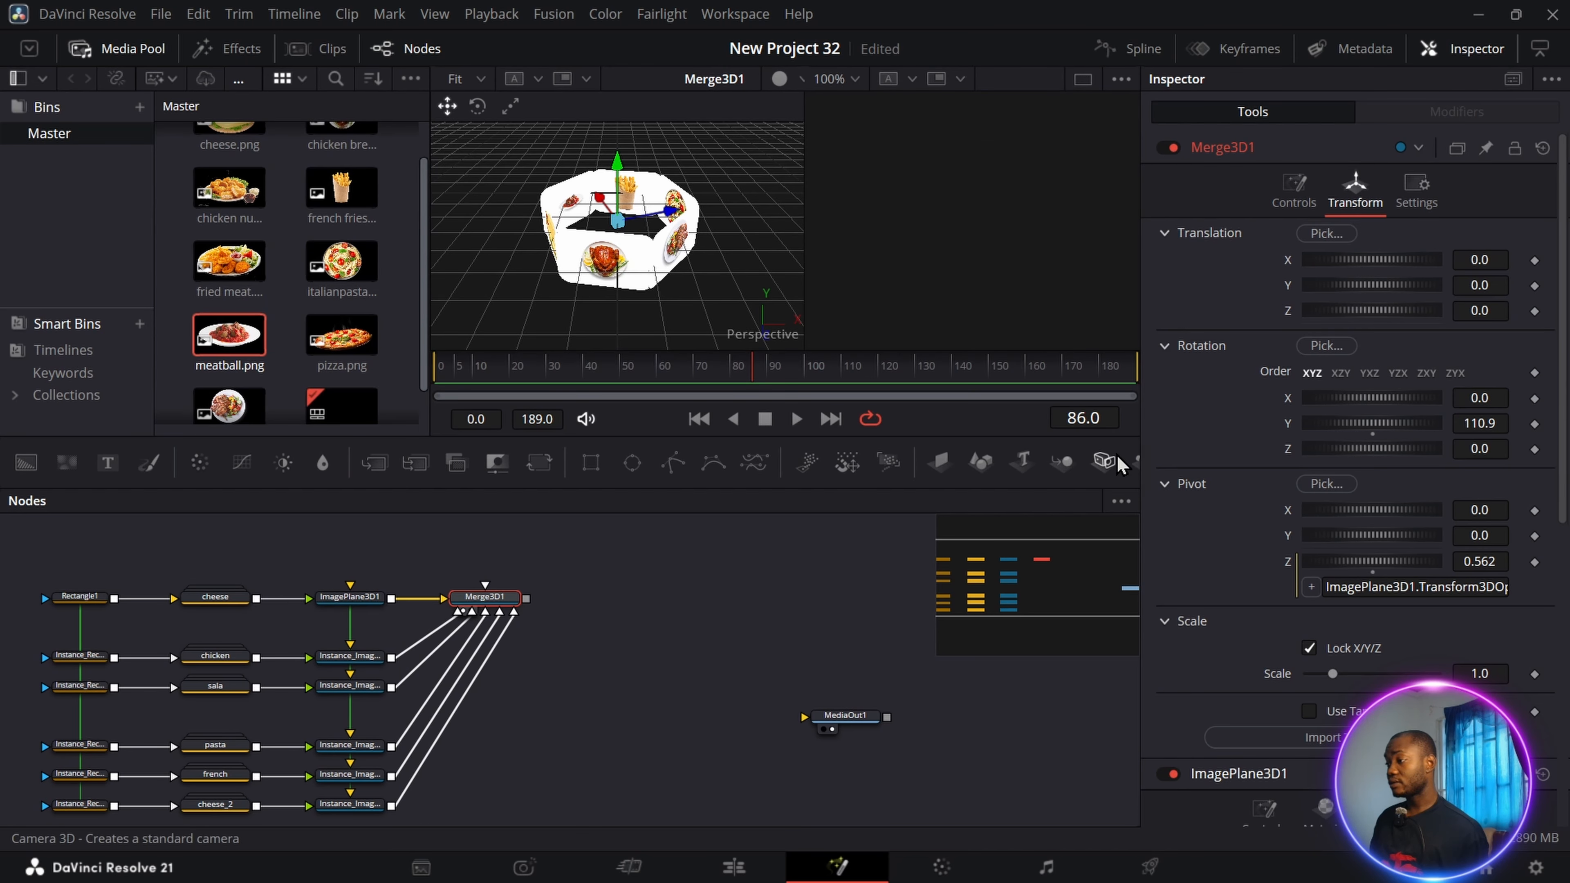
pyautogui.moveTo(1365, 461); pyautogui.dragTo(667, 598)
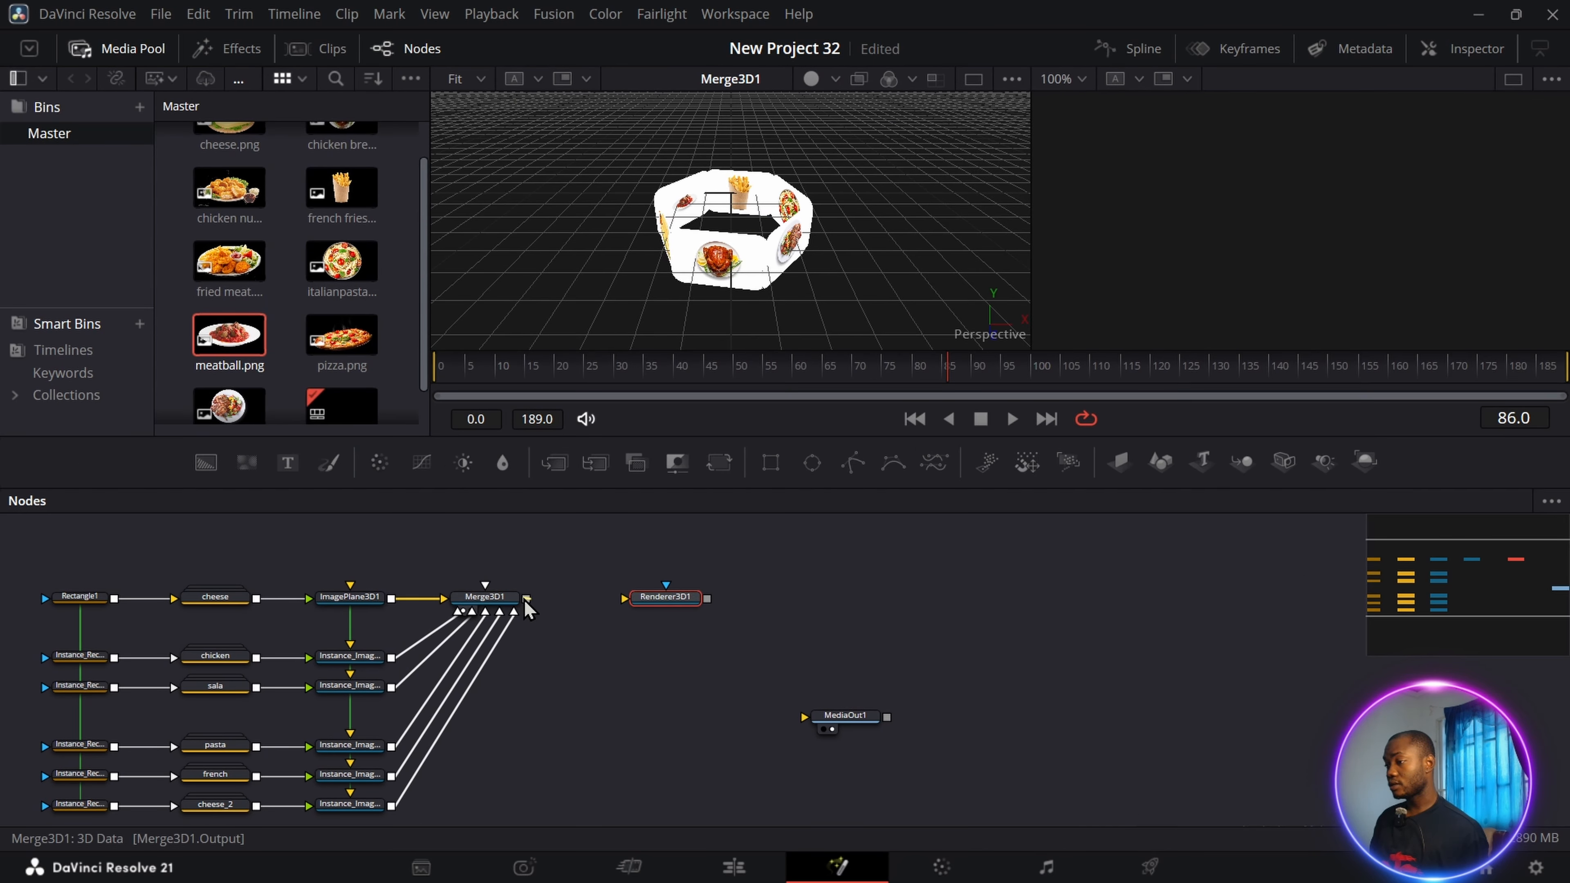
pyautogui.moveTo(526, 599); pyautogui.dragTo(626, 597)
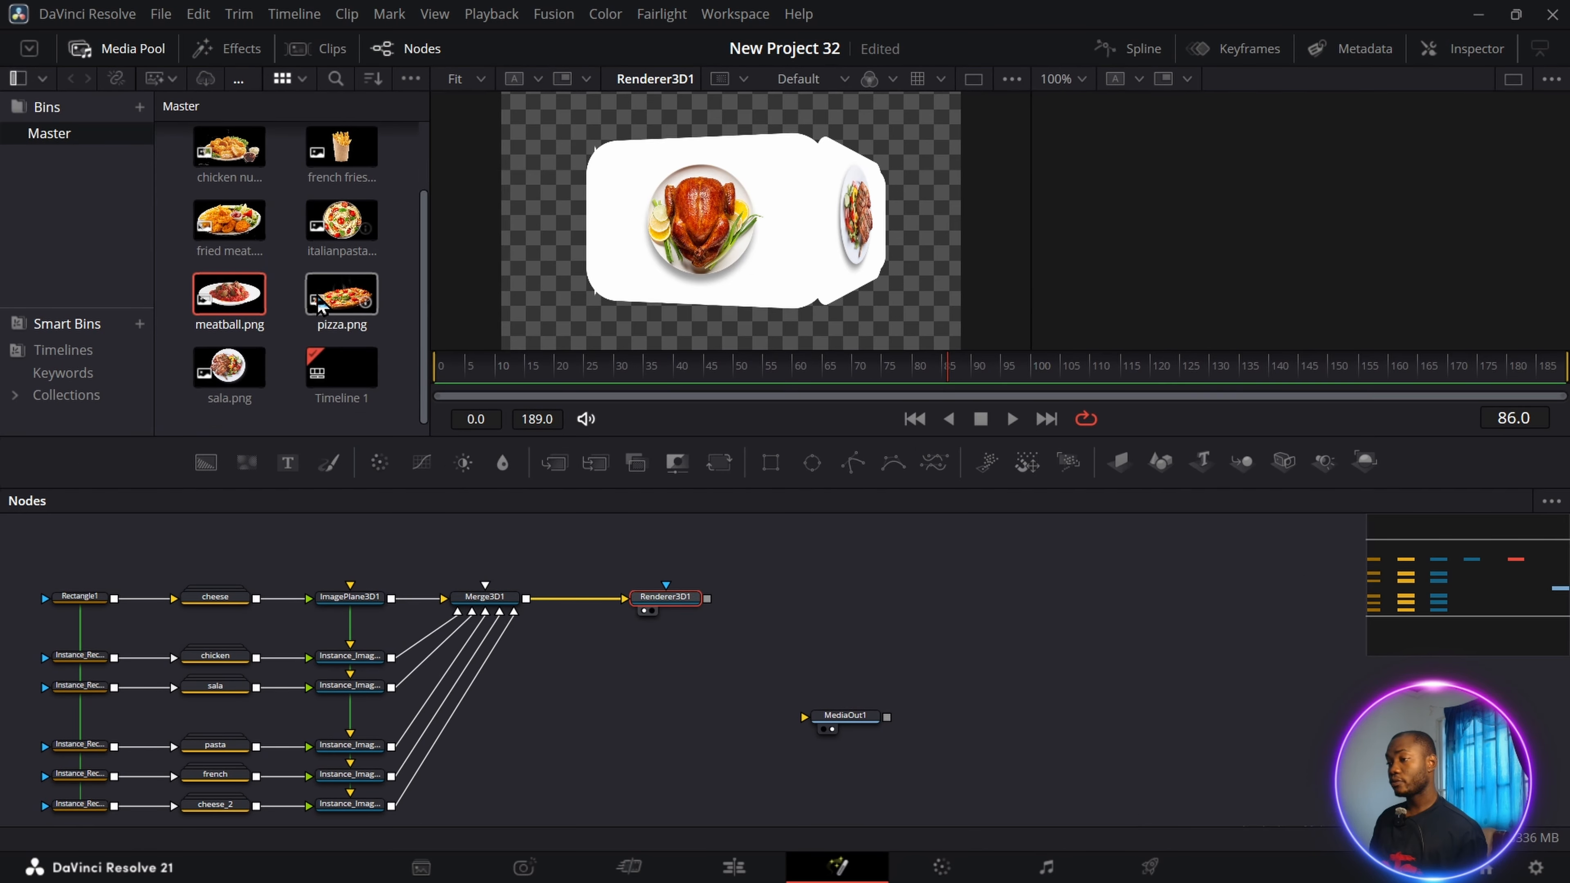
pyautogui.moveTo(1477, 585); pyautogui.dragTo(1464, 578)
# Animate the 3D merge's Y rotation with a keyframe of 110.9 at frame 0 and a different rotation at frame 189.
pyautogui.moveTo(946, 350); pyautogui.dragTo(441, 365)
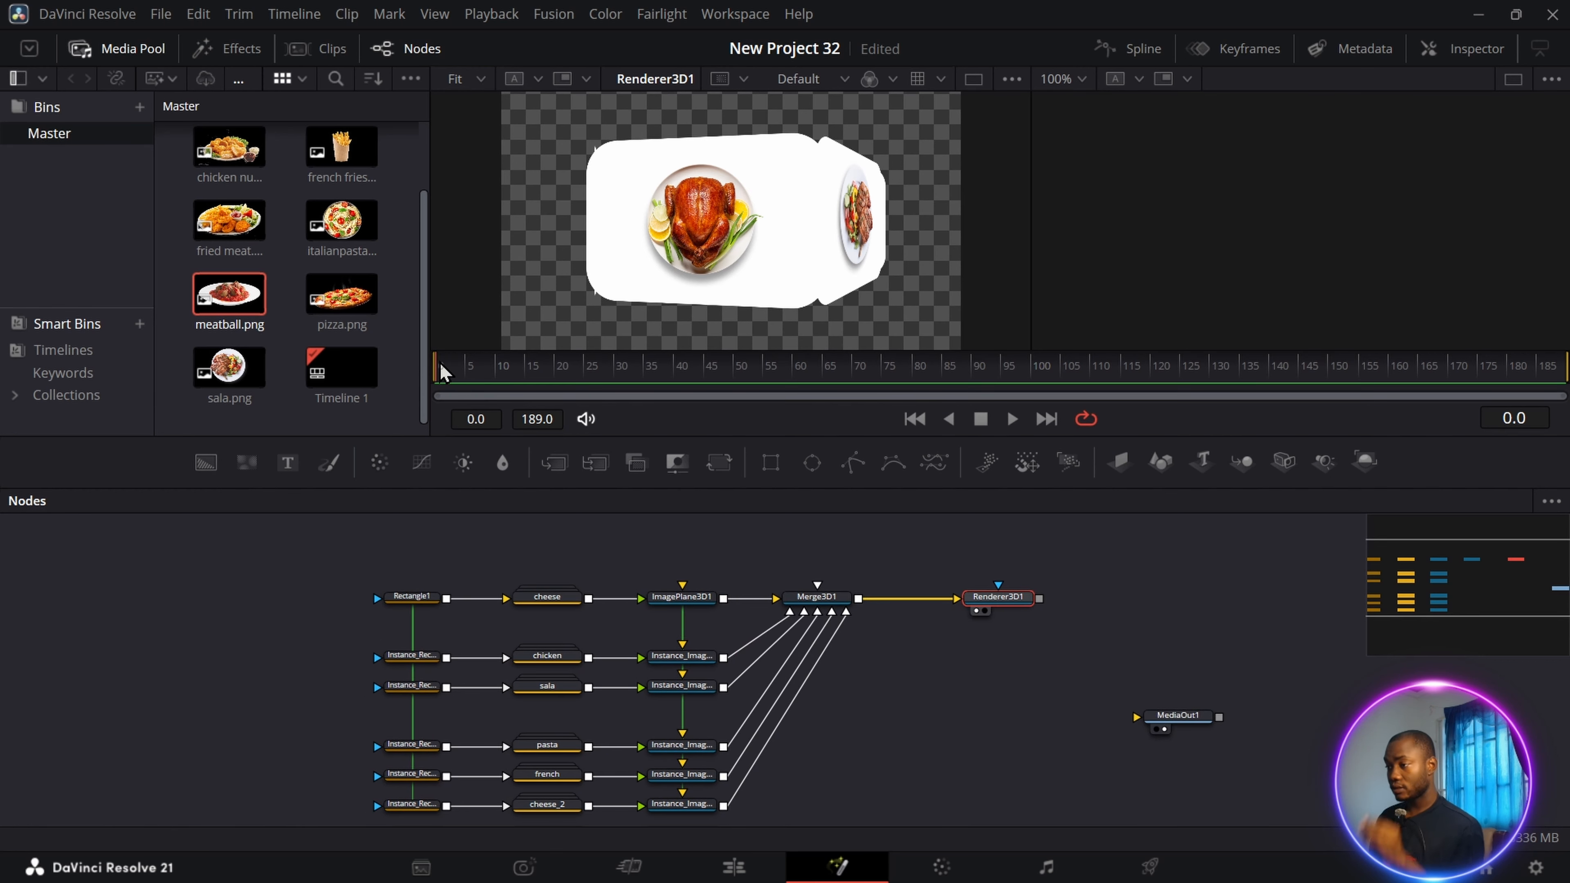
pyautogui.click(822, 604)
pyautogui.click(1464, 49)
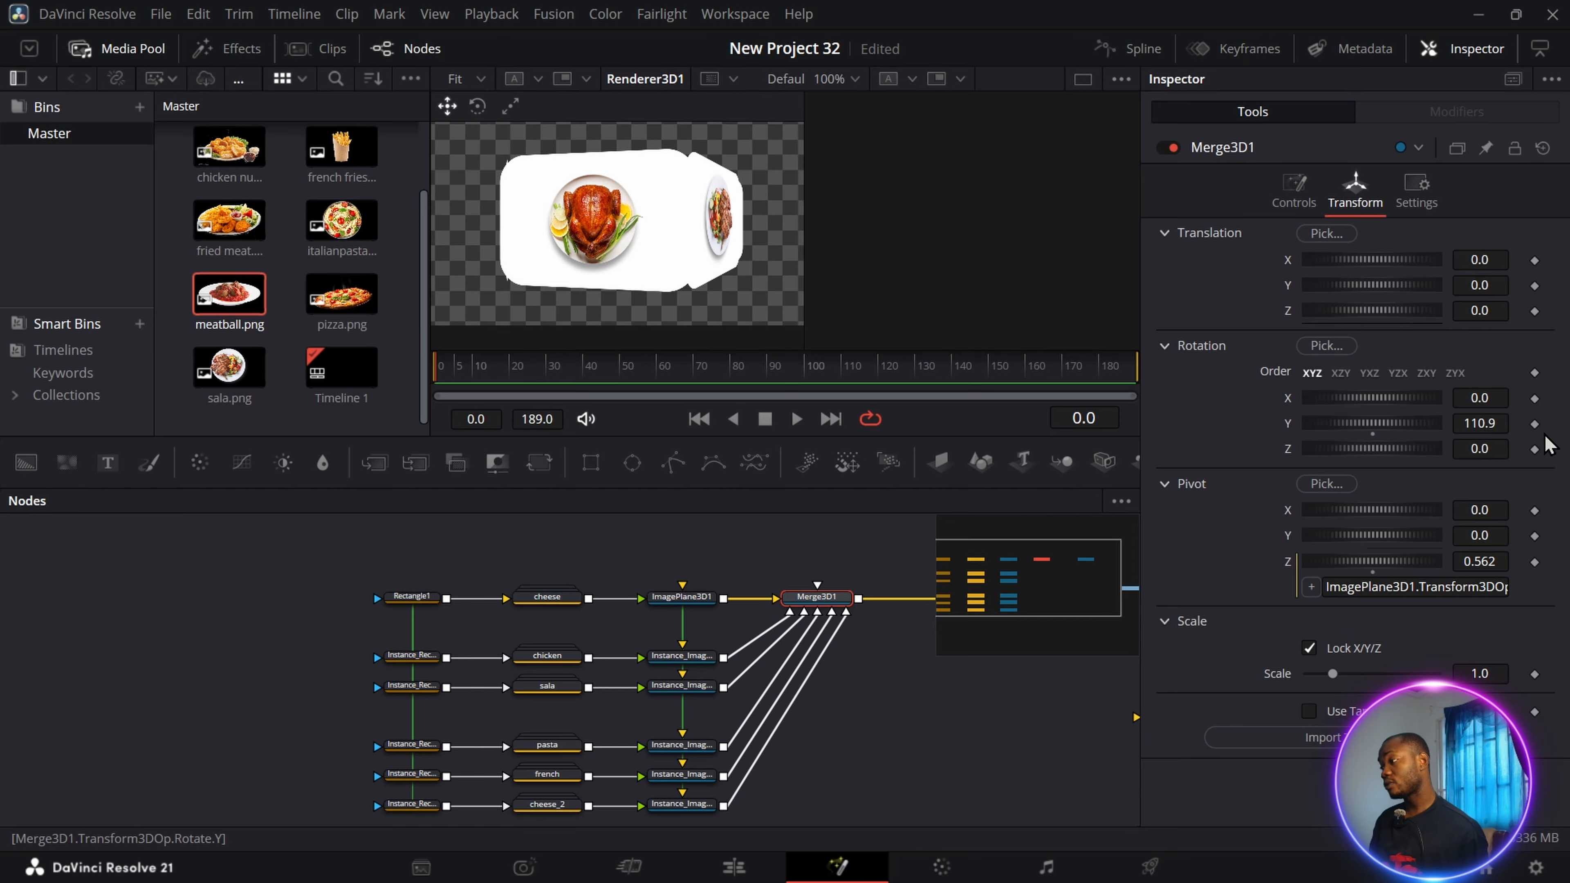
pyautogui.click(1535, 425)
pyautogui.moveTo(482, 380); pyautogui.dragTo(1136, 385)
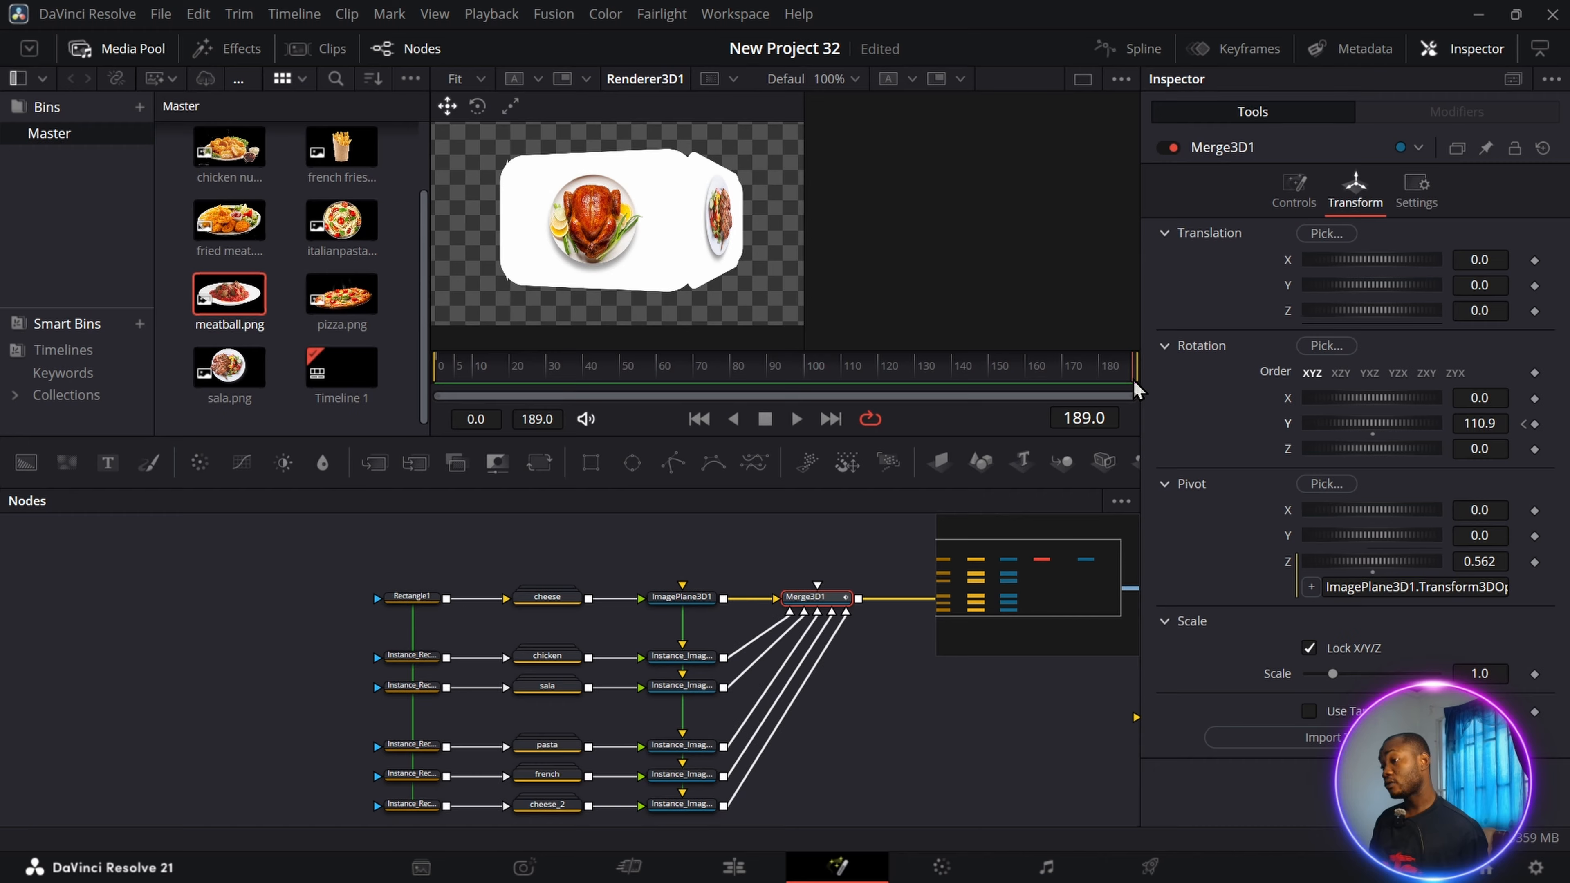
pyautogui.moveTo(1338, 425); pyautogui.dragTo(1452, 439)
# Play the ring animation from frame 0 and connect Renderer3D1's output to MediaOut1.
pyautogui.moveTo(1134, 381); pyautogui.dragTo(446, 396)
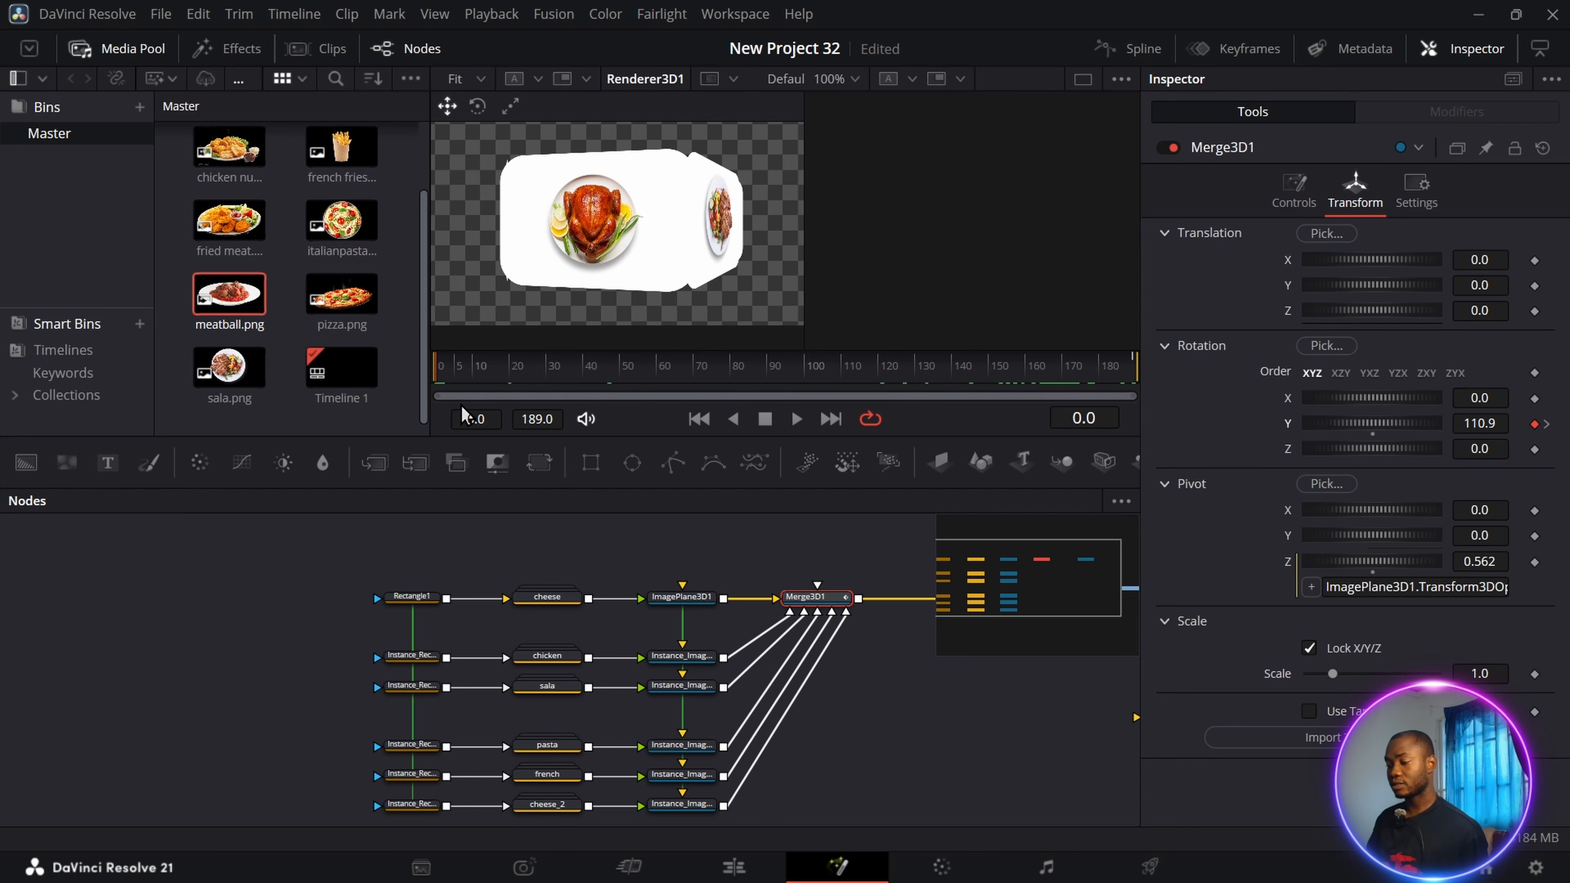
pyautogui.press('space')
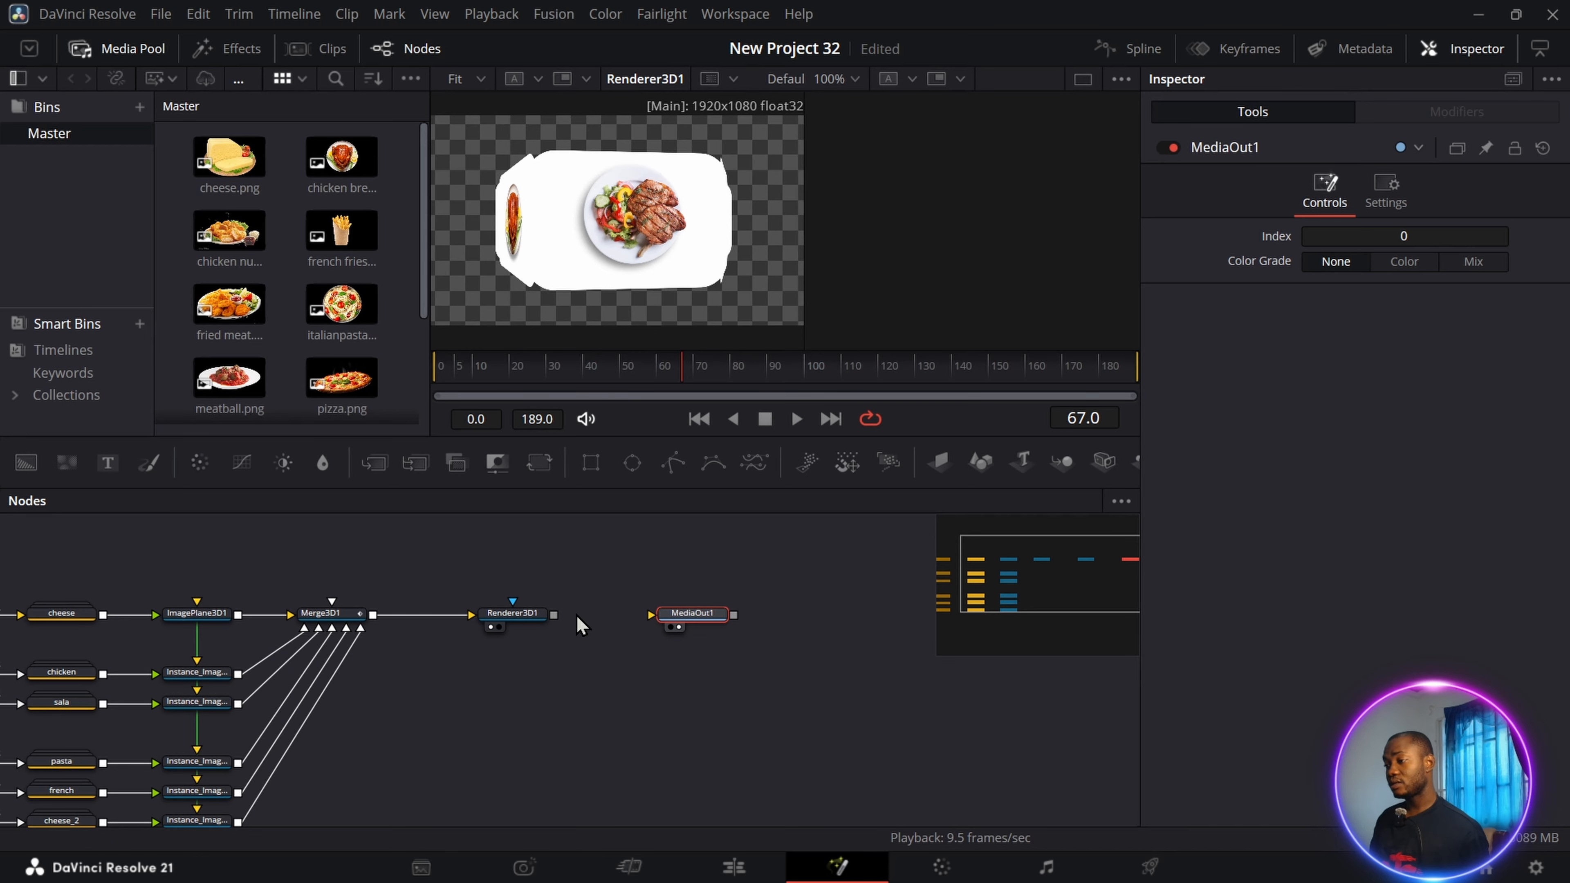
pyautogui.moveTo(556, 615); pyautogui.dragTo(661, 621)
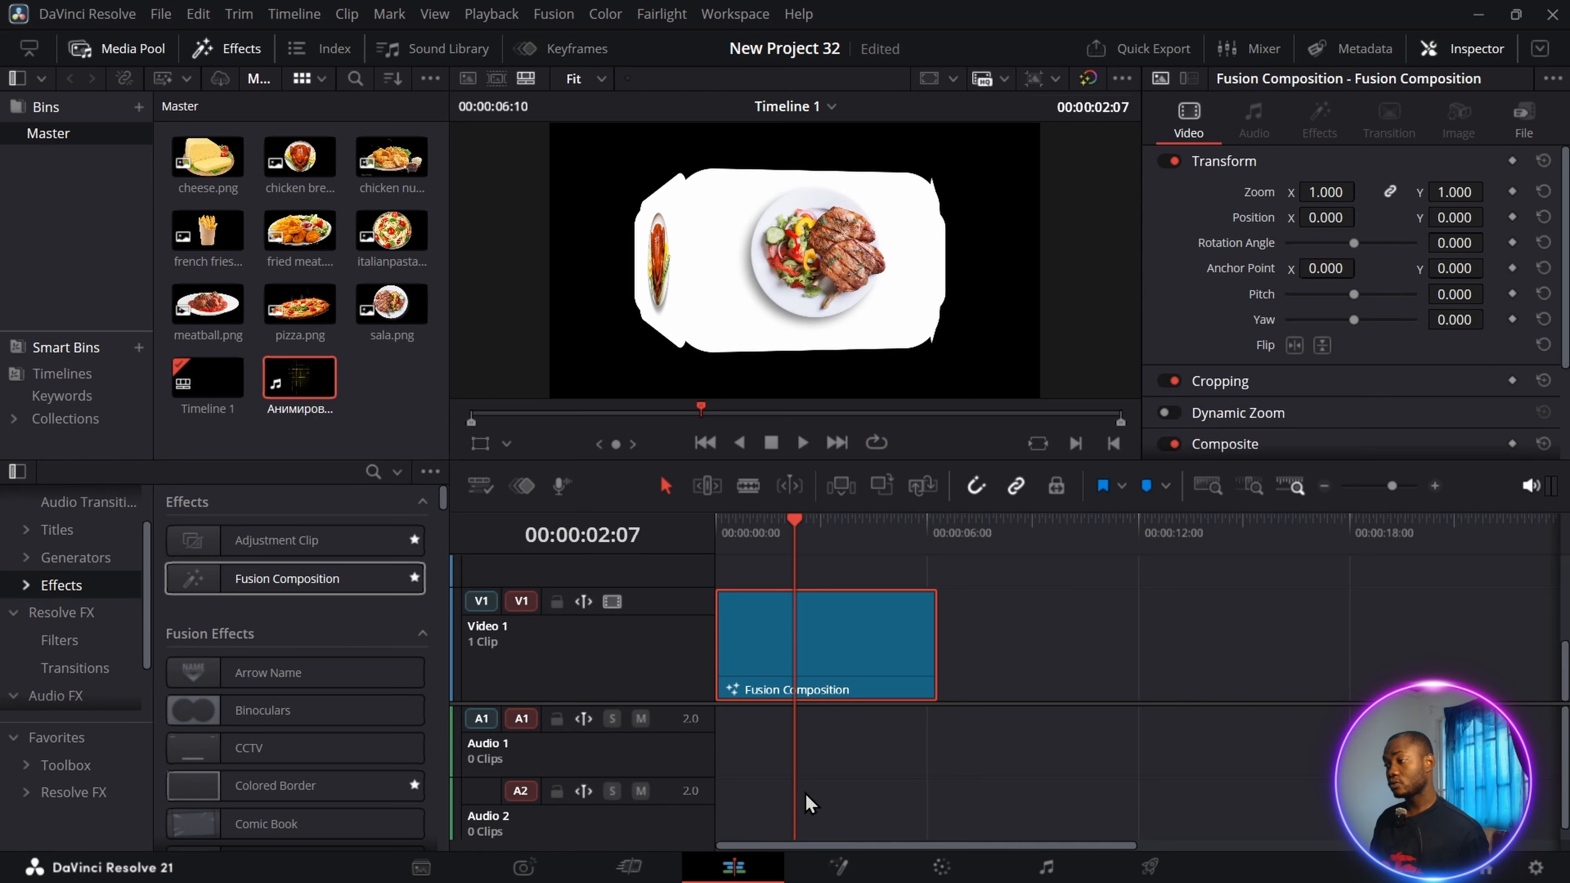
# On the Edit page, move the Fusion Composition up to Video 2 and place the animated grid background video beneath it on Video 1.
pyautogui.moveTo(808, 674); pyautogui.dragTo(798, 557)
pyautogui.moveTo(300, 377); pyautogui.dragTo(730, 761)
pyautogui.click(989, 756)
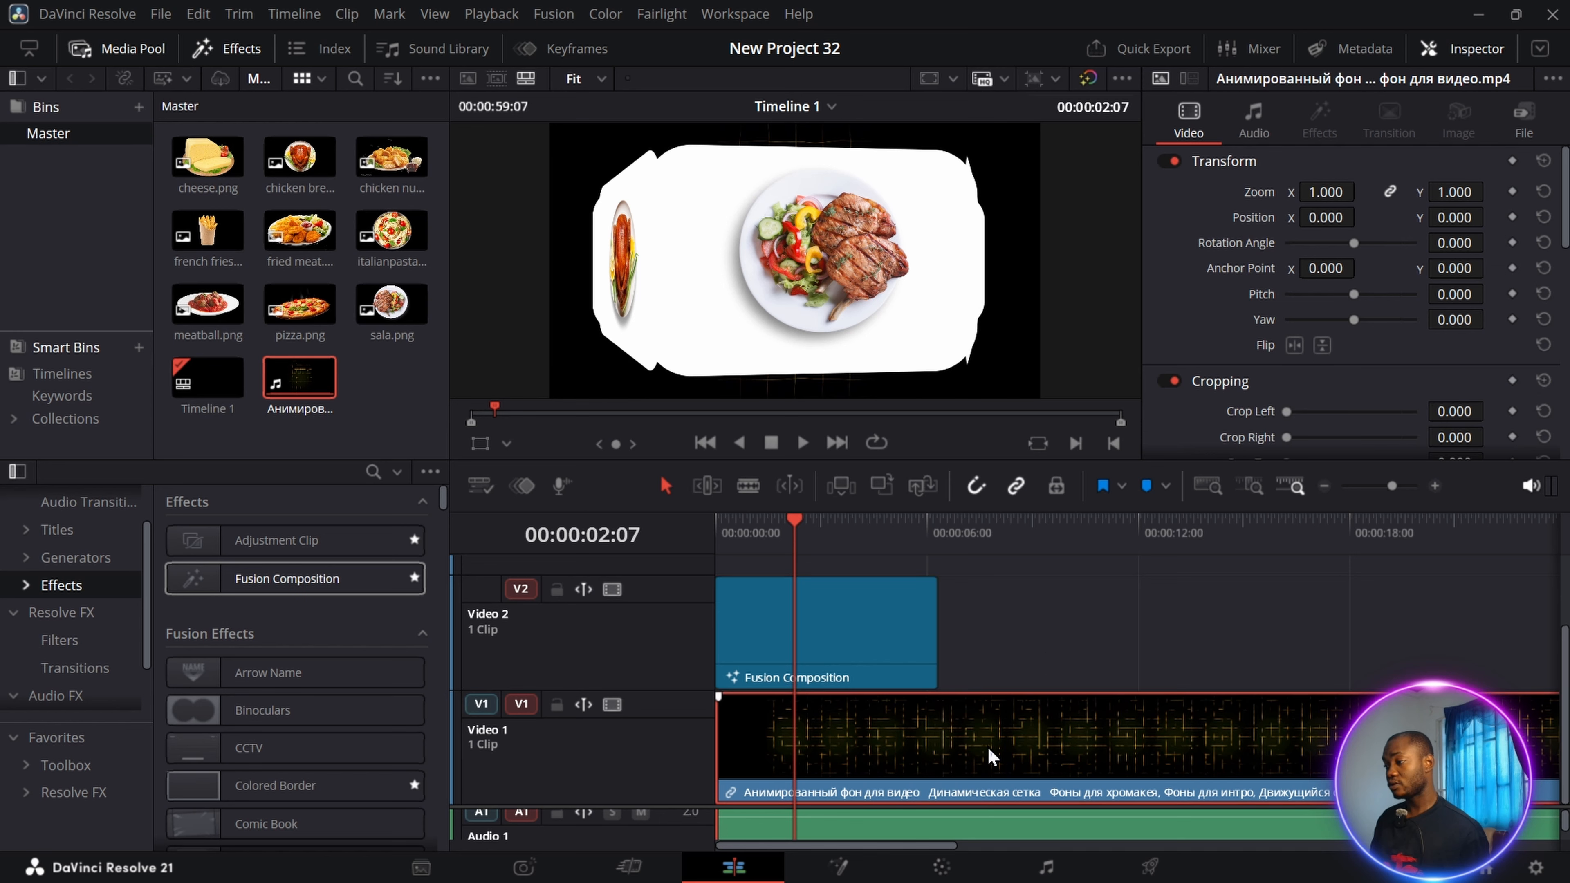
# Set the grid background clip's zoom to 2.600 and play the timeline from the start.
pyautogui.moveTo(1325, 192); pyautogui.dragTo(1424, 192)
pyautogui.click(798, 524)
pyautogui.moveTo(799, 527); pyautogui.dragTo(717, 525)
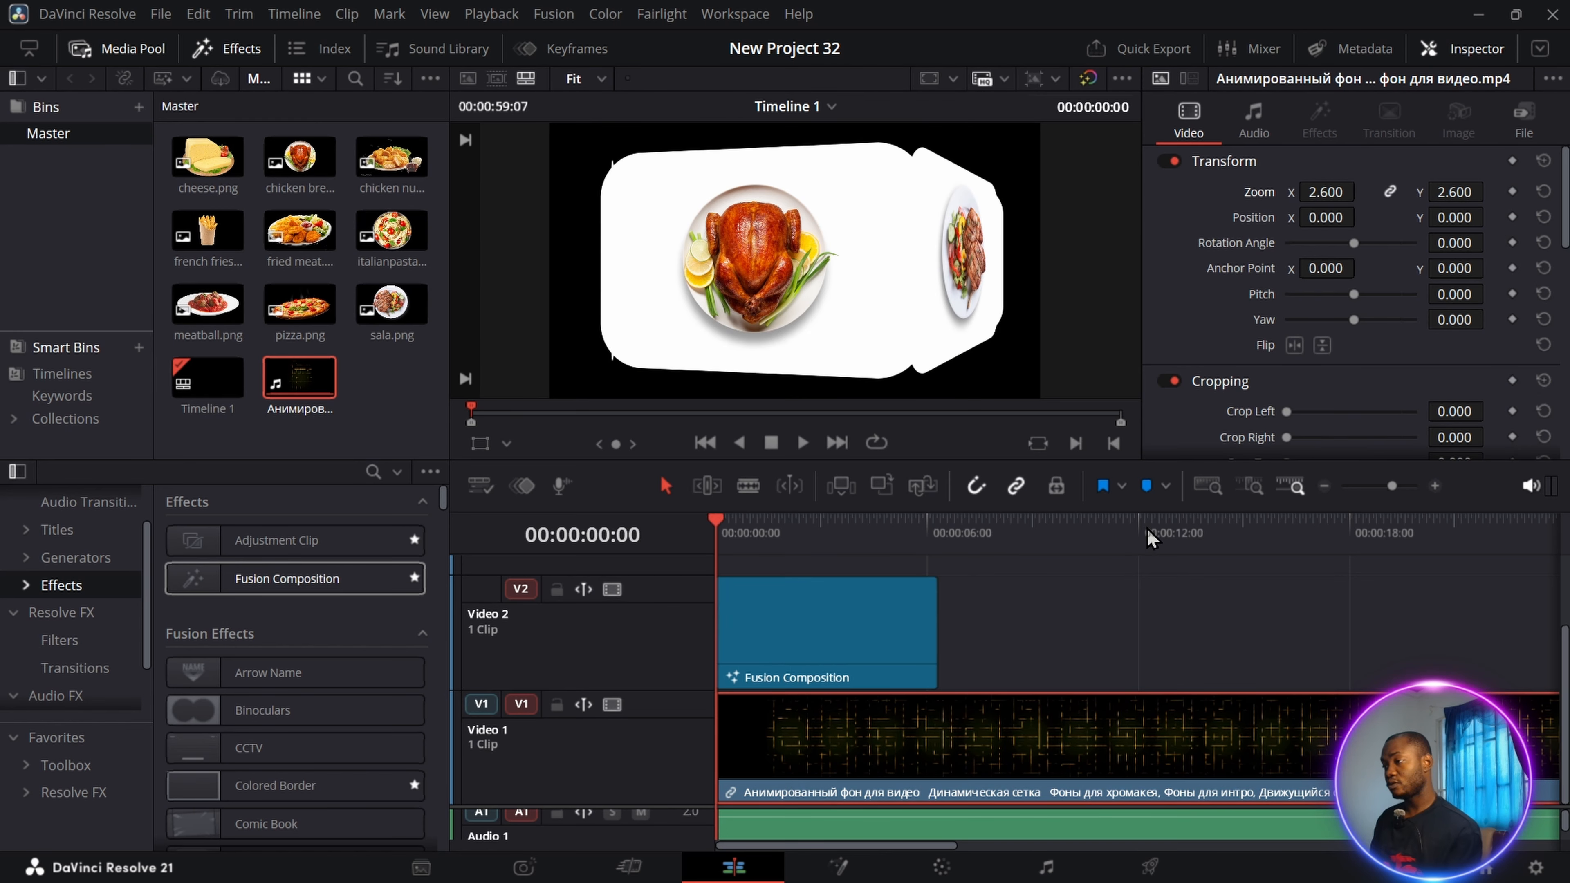
pyautogui.press('space')
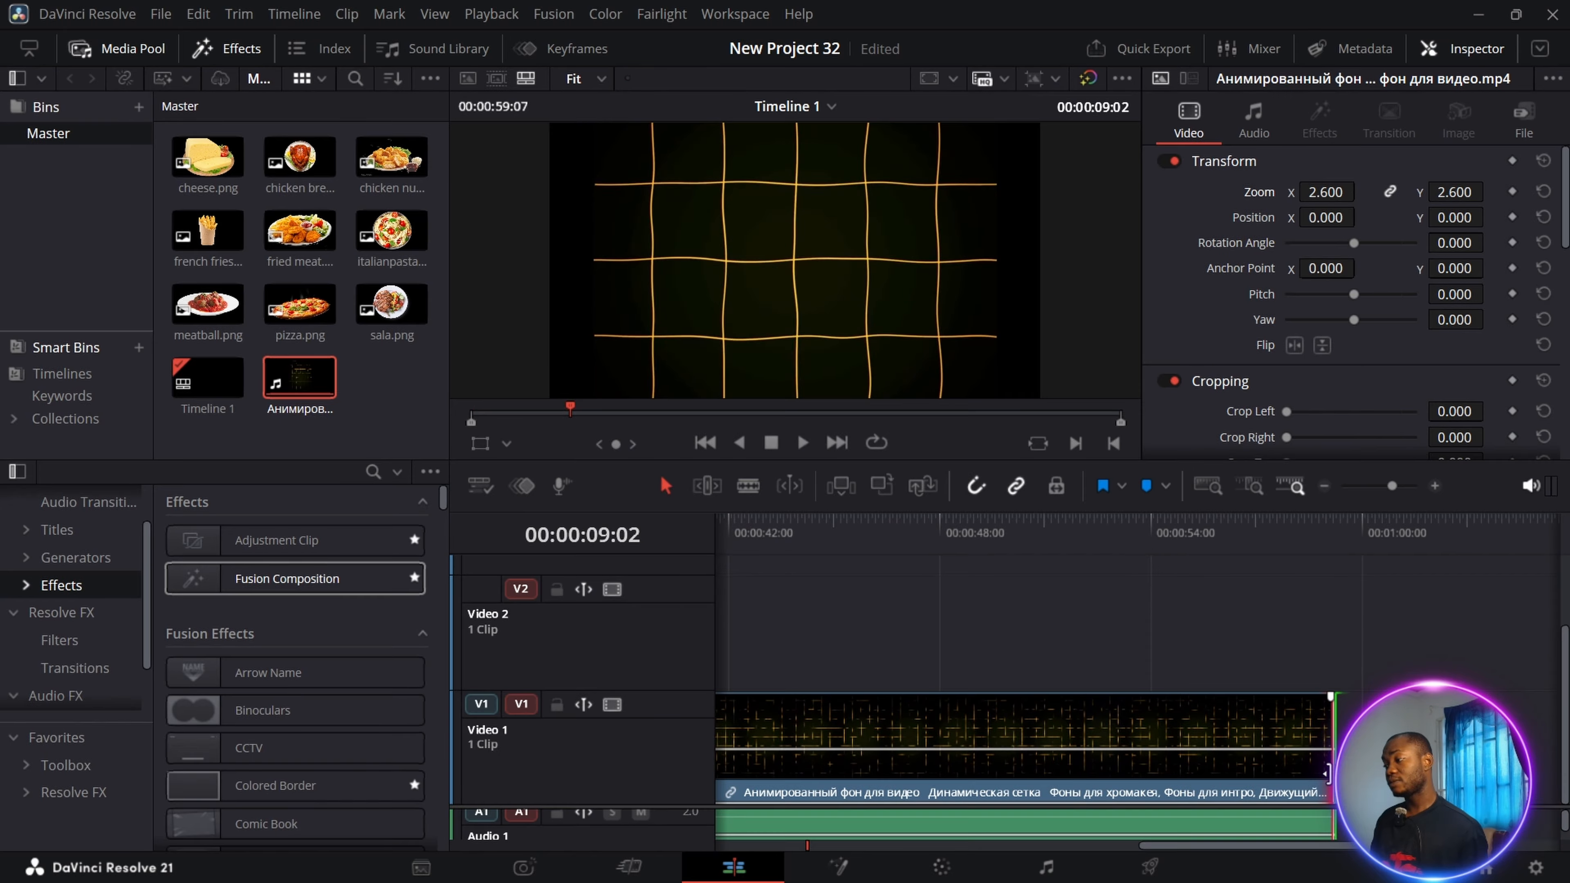
# Trim the end of the grid background clip to match the Fusion Composition's length and play the timeline from the start.
pyautogui.moveTo(1332, 742); pyautogui.dragTo(741, 740)
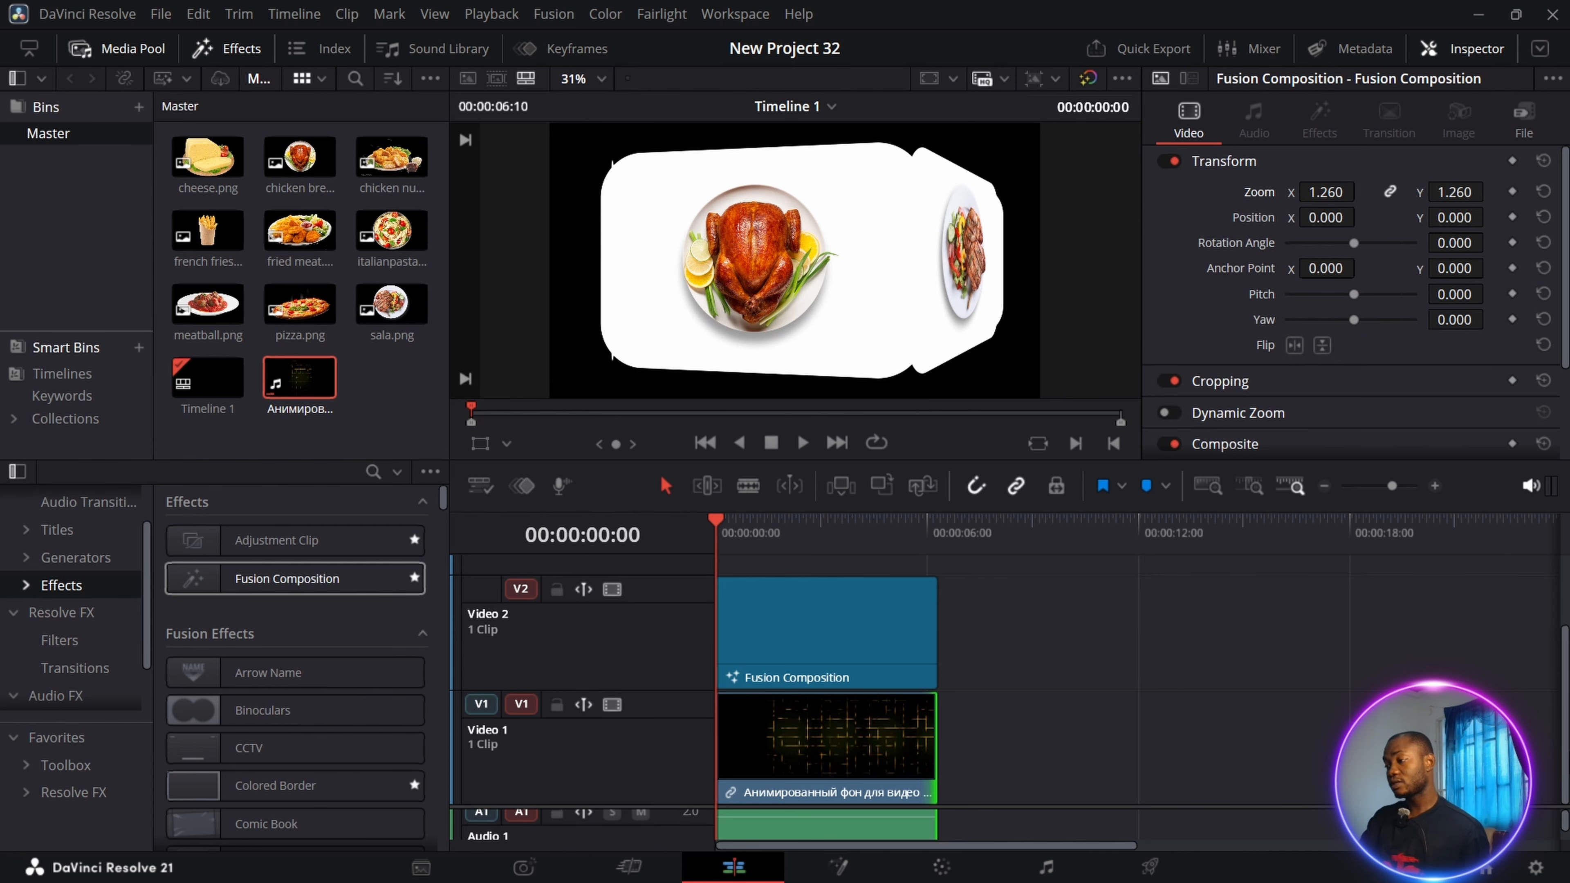
pyautogui.press('space')
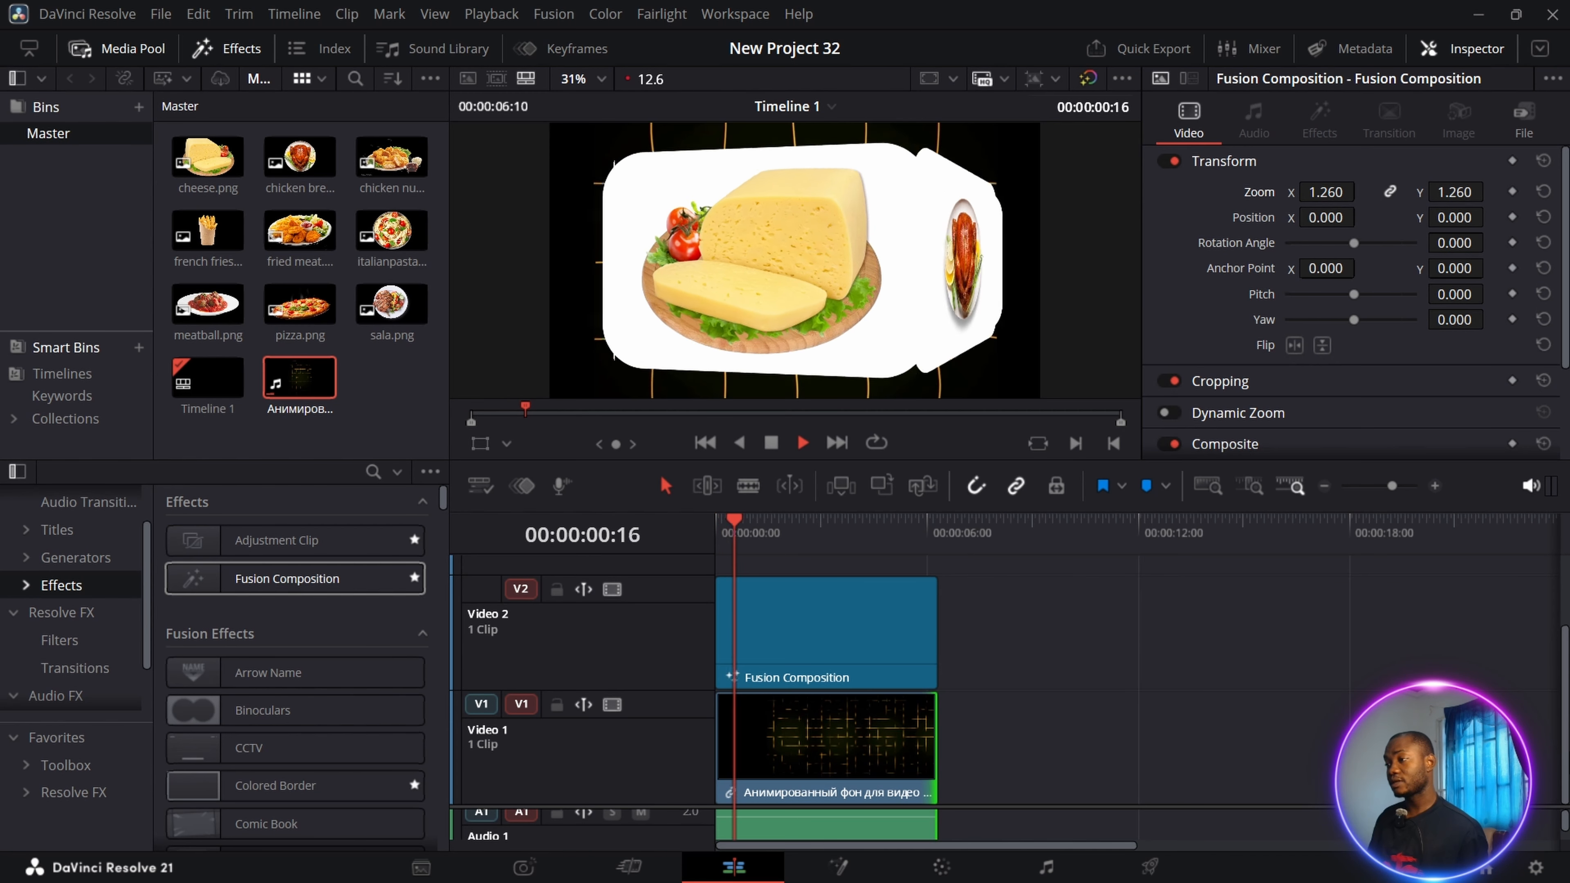